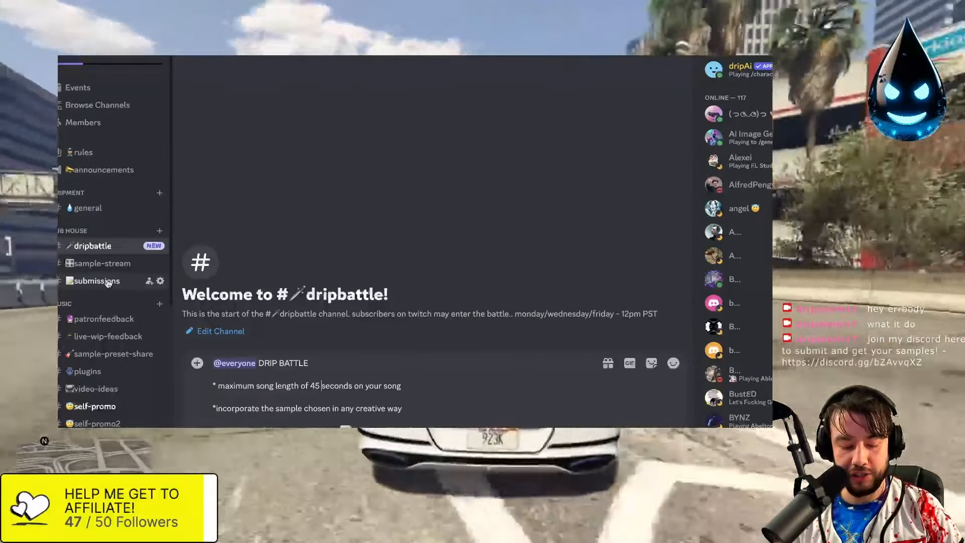
- Open the sample-stream channel, locate the C3PO and R2D2 Star Wars audio attachment and download it
{"action": "left_click", "coordinate": [98, 263]}
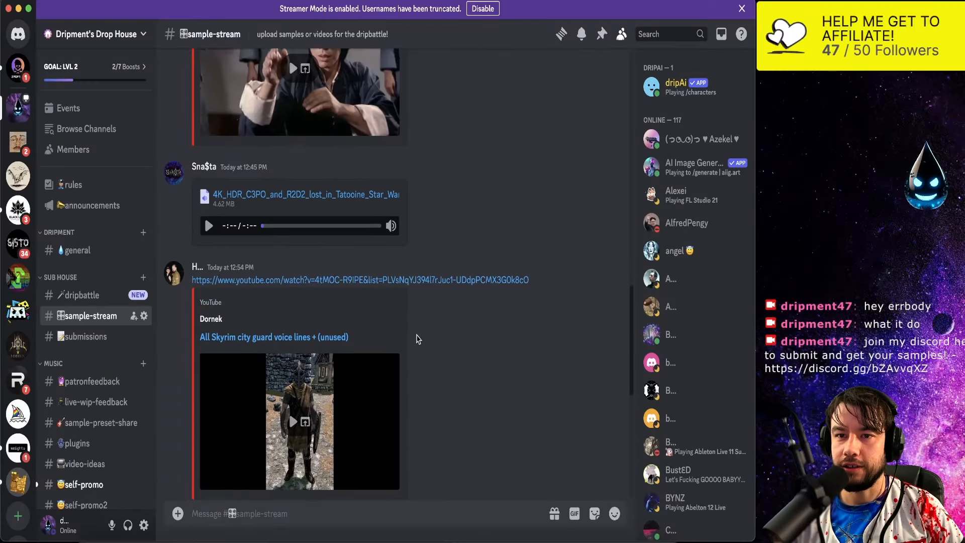
{"action": "scroll", "coordinate": [271, 247], "scroll_direction": "up", "scroll_amount": 2}
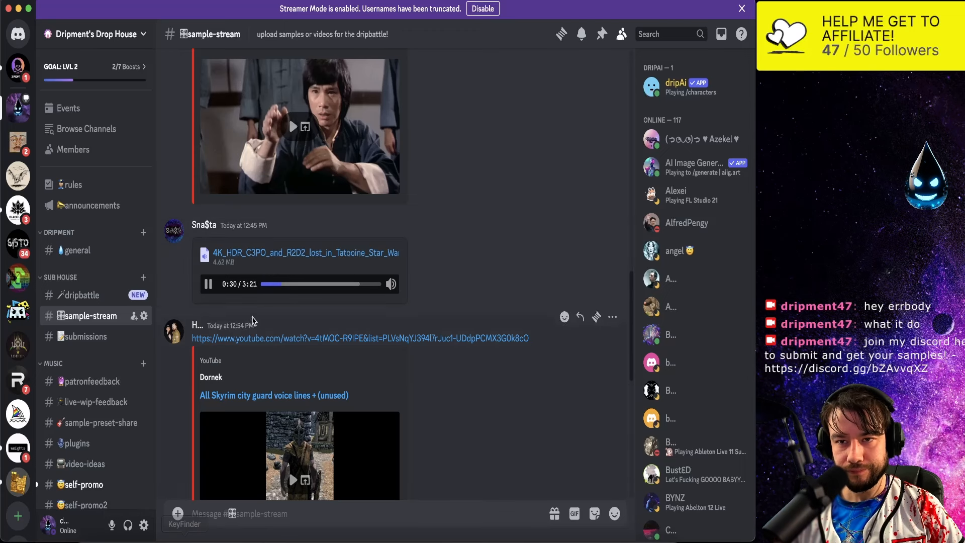
{"action": "left_click", "coordinate": [403, 242]}
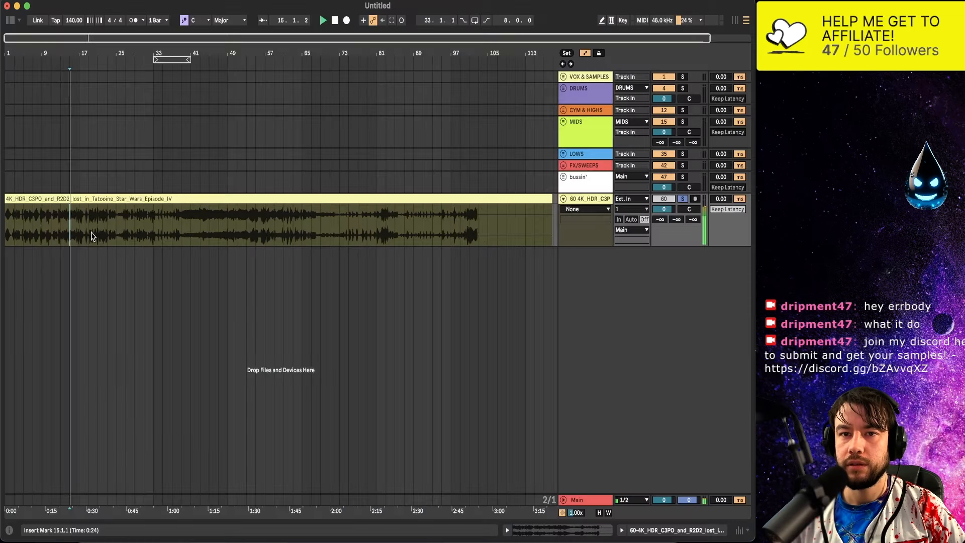
- Audition the Star Wars dialogue clip from several positions between bars 10 and 15 to find a usable passage
{"action": "scroll", "coordinate": [91, 236], "scroll_direction": "up", "scroll_amount": 5}
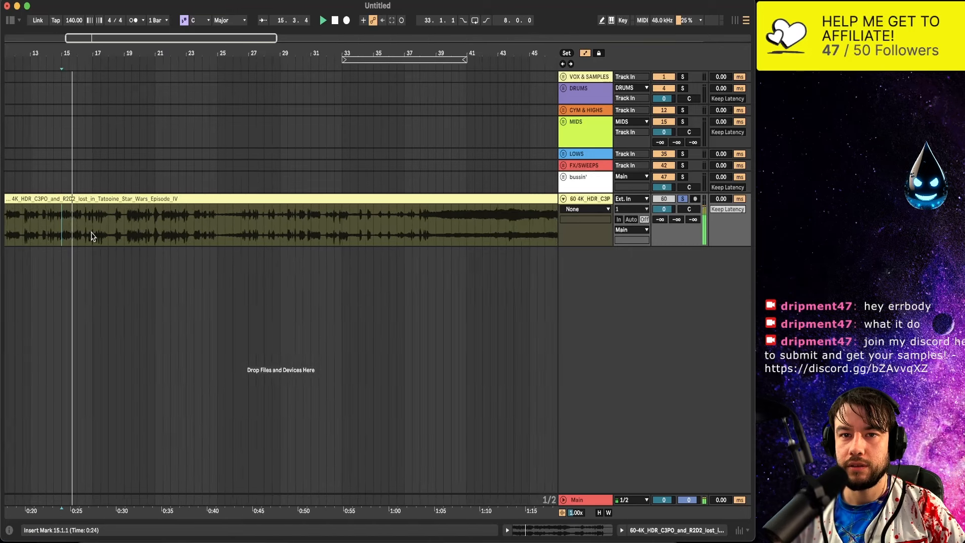
{"action": "scroll", "coordinate": [93, 236], "scroll_direction": "left", "scroll_amount": 3}
{"action": "key", "text": "space"}
{"action": "scroll", "coordinate": [118, 236], "scroll_direction": "up", "scroll_amount": 4}
{"action": "left_click", "coordinate": [164, 235]}
{"action": "key", "text": "space"}
{"action": "scroll", "coordinate": [204, 254], "scroll_direction": "up", "scroll_amount": 4}
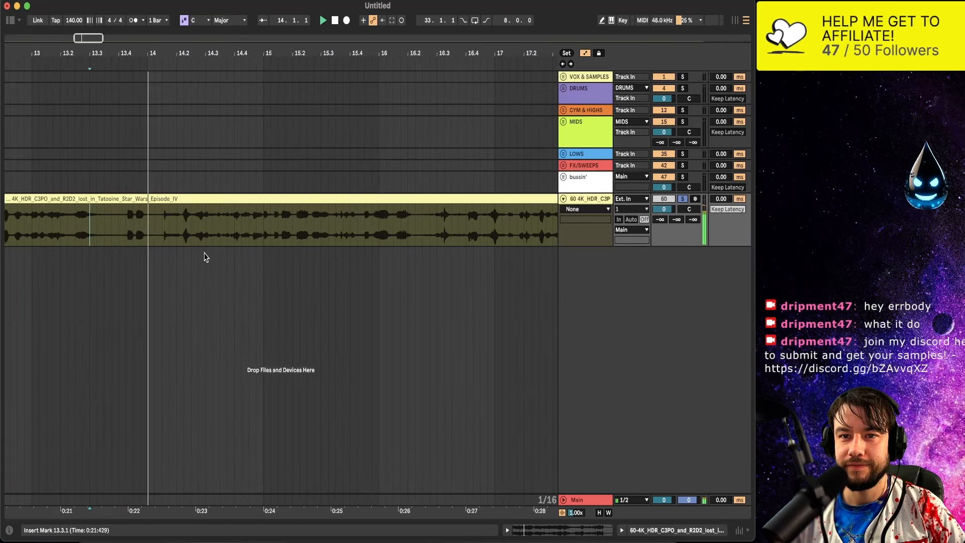
{"action": "scroll", "coordinate": [204, 254], "scroll_direction": "down", "scroll_amount": 5}
{"action": "scroll", "coordinate": [199, 245], "scroll_direction": "left", "scroll_amount": 4}
{"action": "left_click", "coordinate": [254, 229]}
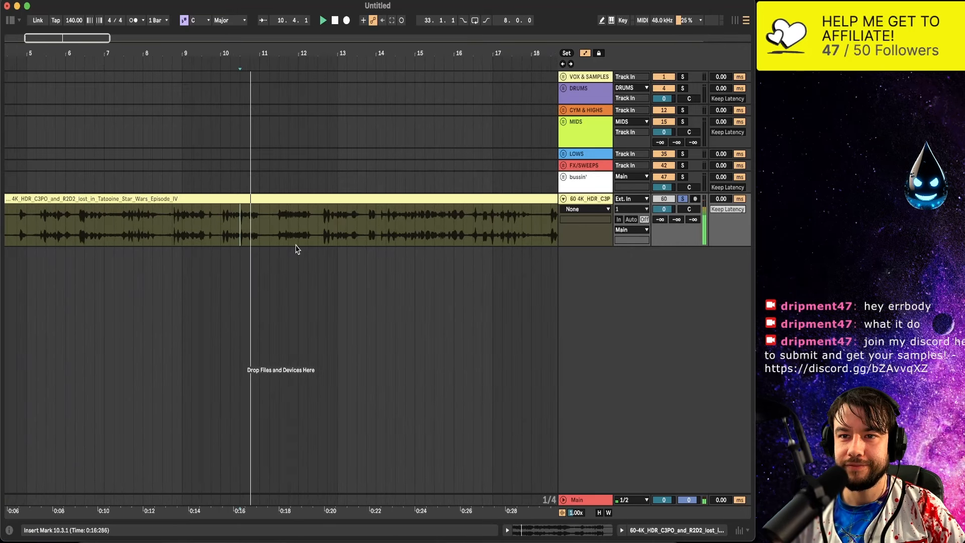
{"action": "scroll", "coordinate": [295, 247], "scroll_direction": "up", "scroll_amount": 3}
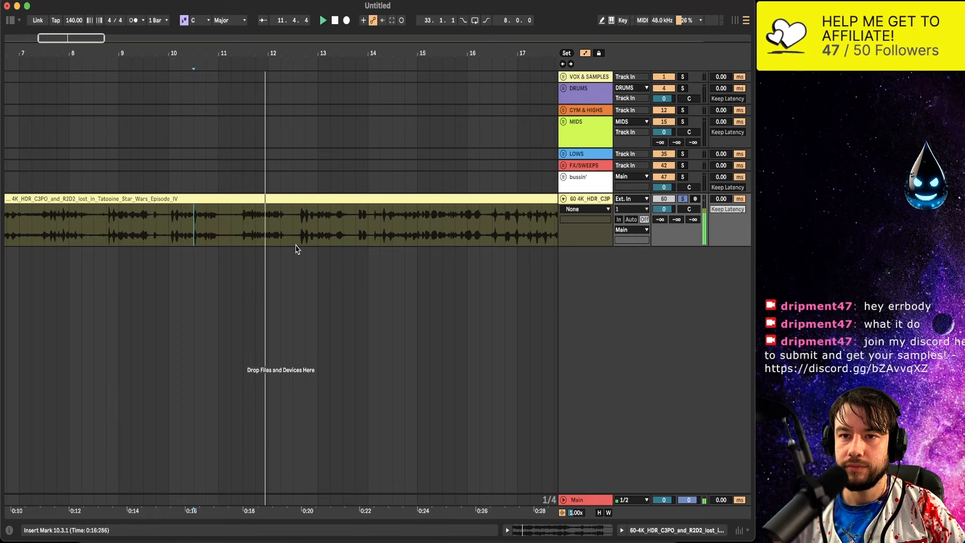
{"action": "scroll", "coordinate": [269, 216], "scroll_direction": "down", "scroll_amount": 2}
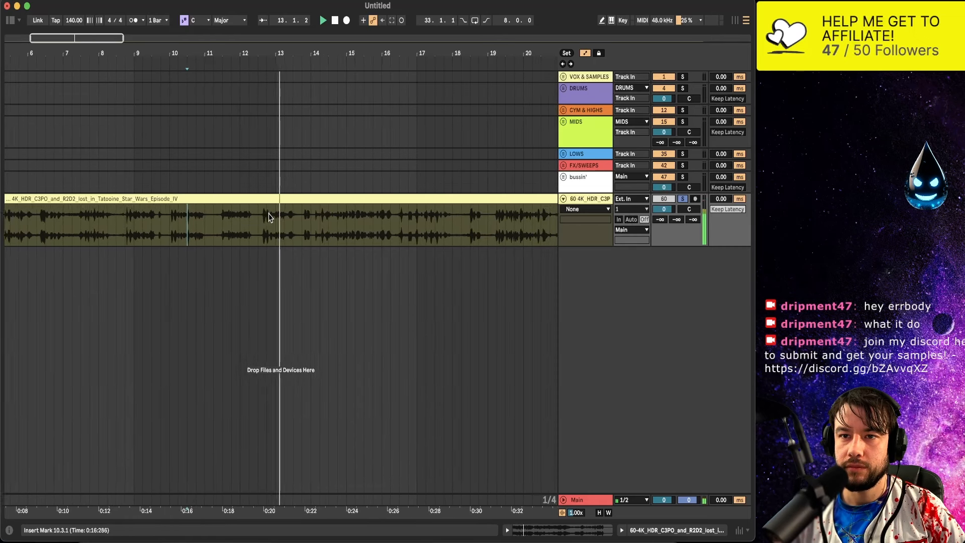
{"action": "scroll", "coordinate": [270, 216], "scroll_direction": "right", "scroll_amount": 1}
- Split the Star Wars dialogue clip at 11.2.1 and 18.2.1, and delete everything after the second split
{"action": "left_click", "coordinate": [204, 225]}
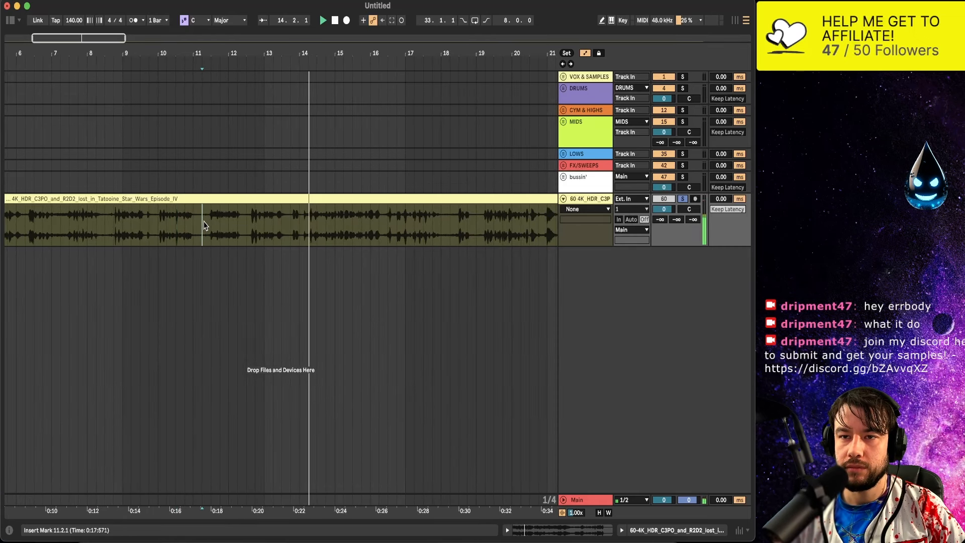
{"action": "scroll", "coordinate": [284, 231], "scroll_direction": "right", "scroll_amount": 3}
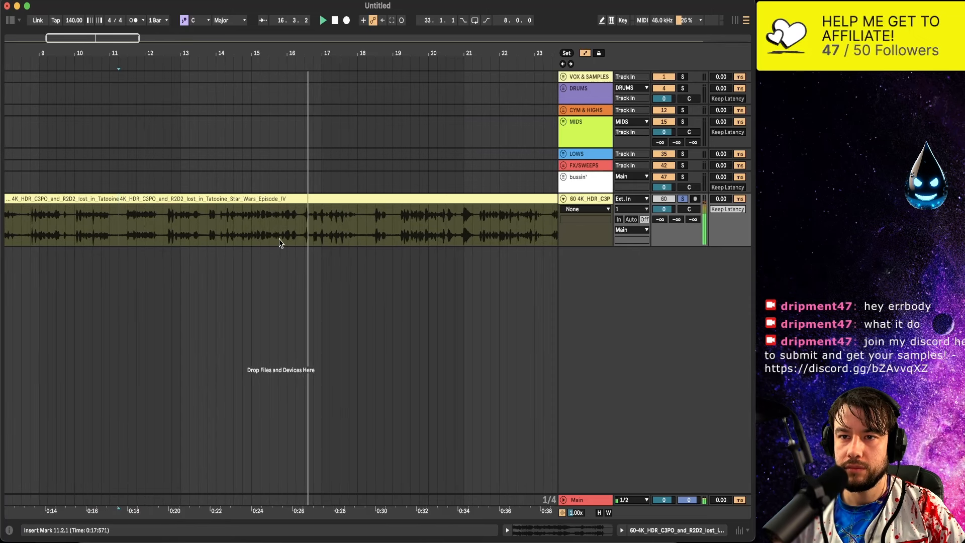
{"action": "left_click", "coordinate": [366, 228]}
{"action": "left_click", "coordinate": [385, 201]}
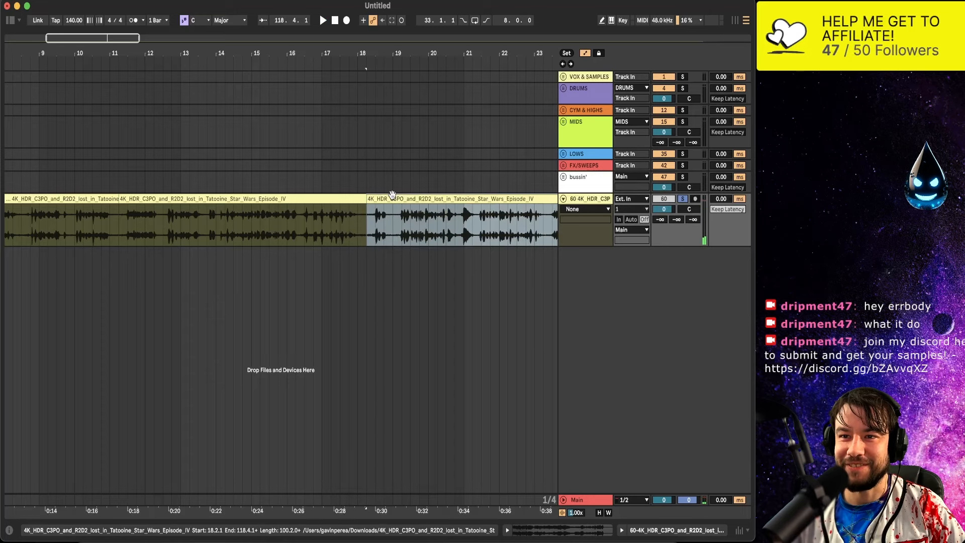
{"action": "key", "text": "Delete"}
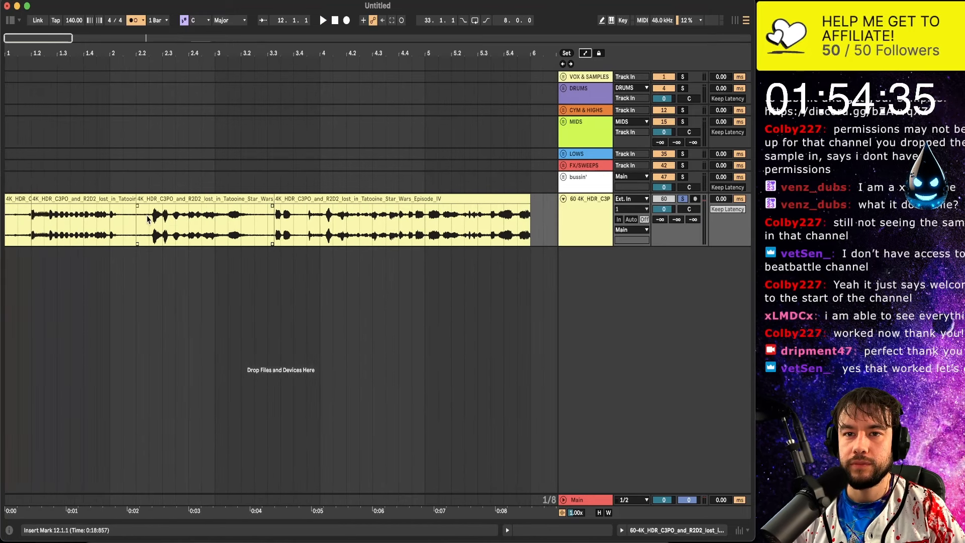
- Insert a new audio track below the dialogue track and audition the dialogue slice that starts at 2.2.1
{"action": "left_click", "coordinate": [154, 200]}
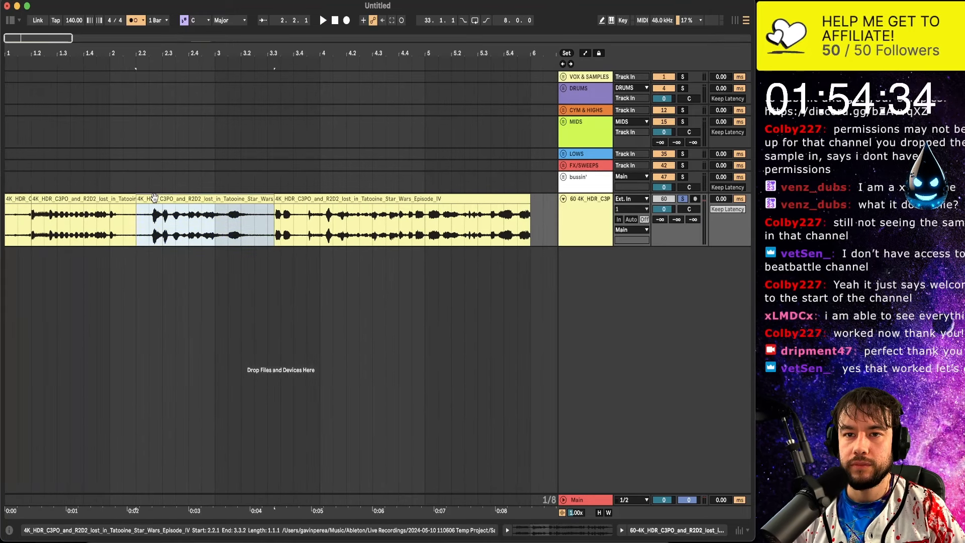
{"action": "key", "text": "space"}
{"action": "scroll", "coordinate": [157, 224], "scroll_direction": "down", "scroll_amount": 3}
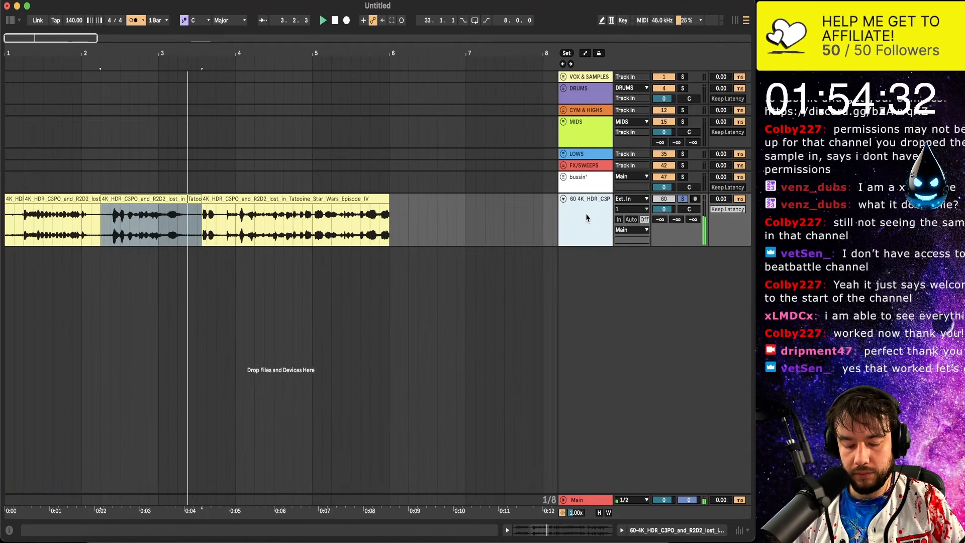
{"action": "key", "text": "super+t"}
{"action": "left_click", "coordinate": [114, 210]}
{"action": "left_click", "coordinate": [115, 199]}
{"action": "key", "text": "space"}
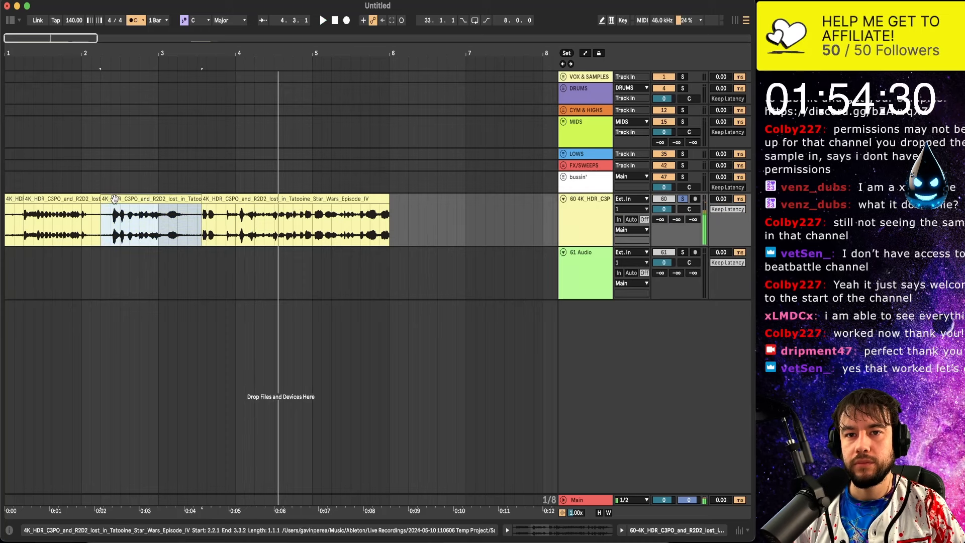
{"action": "key", "text": "space"}
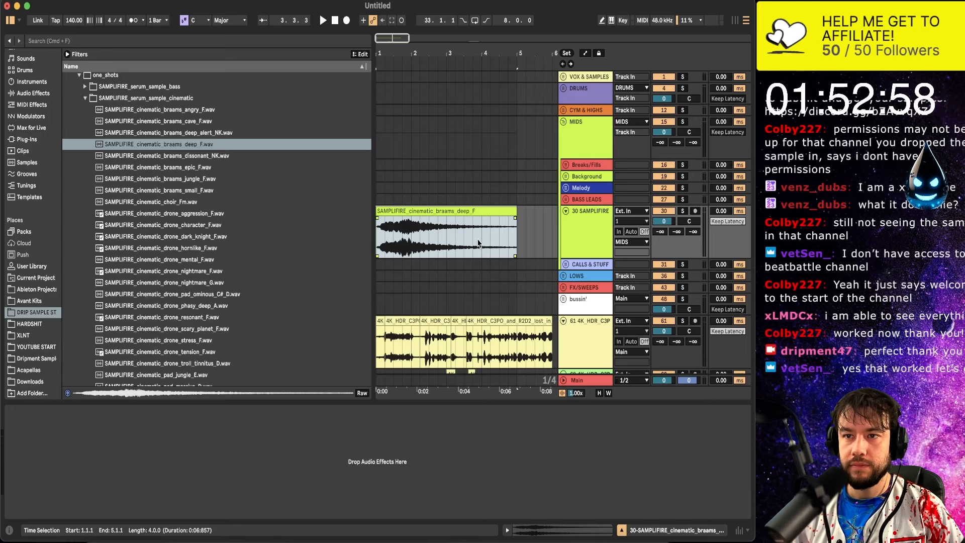
- Narrow the browser and audition the cinematic braam against the dialogue, temporarily soloing the SAMPLIFIRE track
{"action": "key", "text": "space"}
{"action": "scroll", "coordinate": [478, 244], "scroll_direction": "down", "scroll_amount": 3}
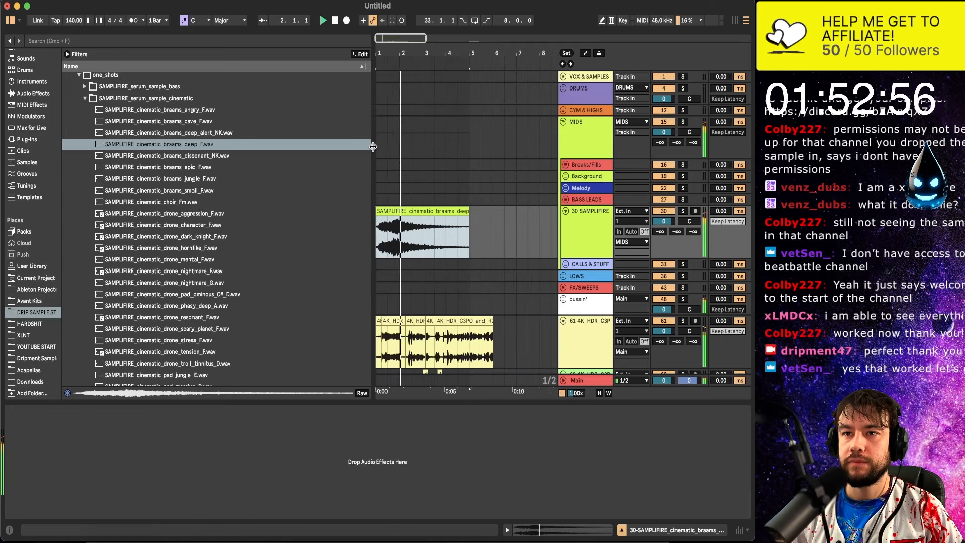
{"action": "left_click_drag", "start_coordinate": [372, 146], "coordinate": [258, 146]}
{"action": "left_click_drag", "start_coordinate": [307, 236], "coordinate": [331, 236]}
{"action": "scroll", "coordinate": [331, 236], "scroll_direction": "up", "scroll_amount": 3}
{"action": "scroll", "coordinate": [427, 231], "scroll_direction": "down", "scroll_amount": 1}
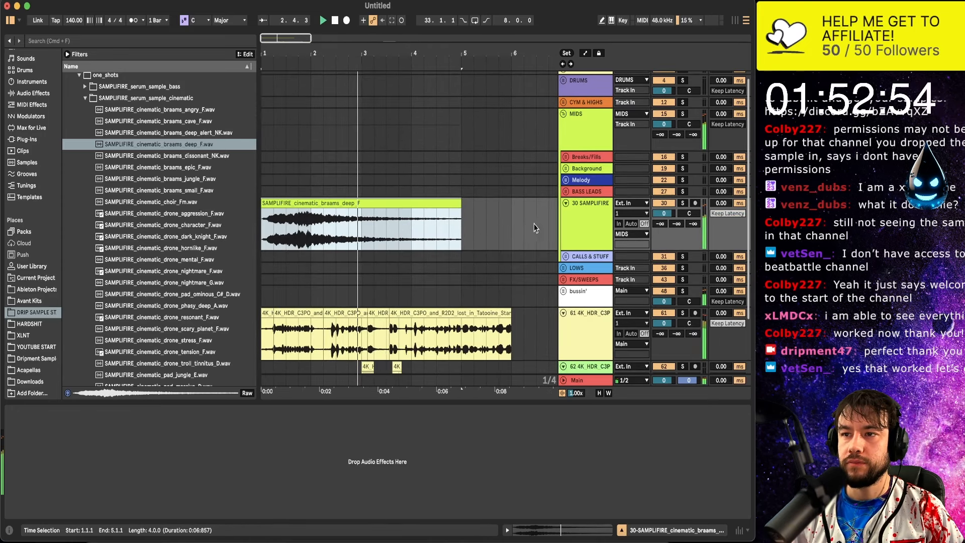
{"action": "left_click", "coordinate": [682, 204]}
{"action": "scroll", "coordinate": [676, 256], "scroll_direction": "down", "scroll_amount": 3}
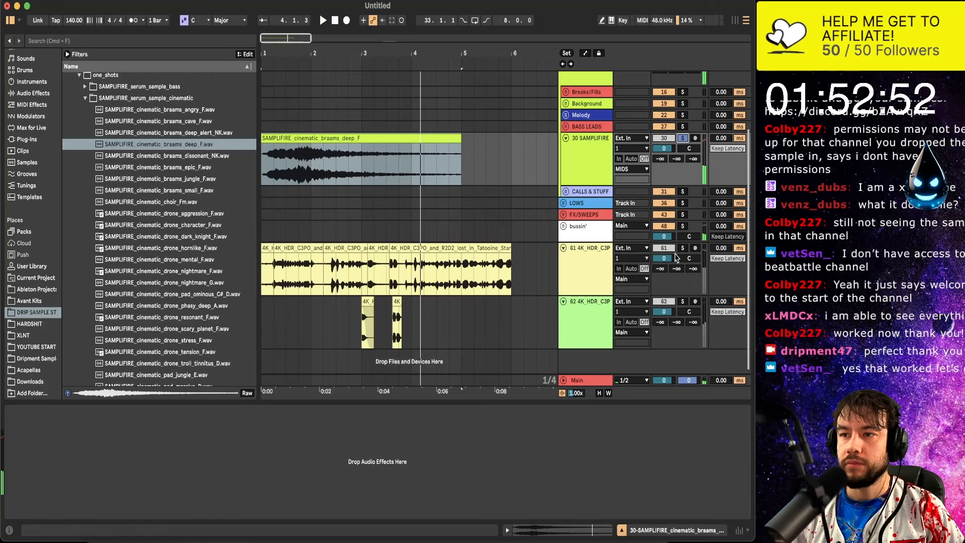
{"action": "left_click", "coordinate": [683, 139]}
{"action": "key", "text": "space"}
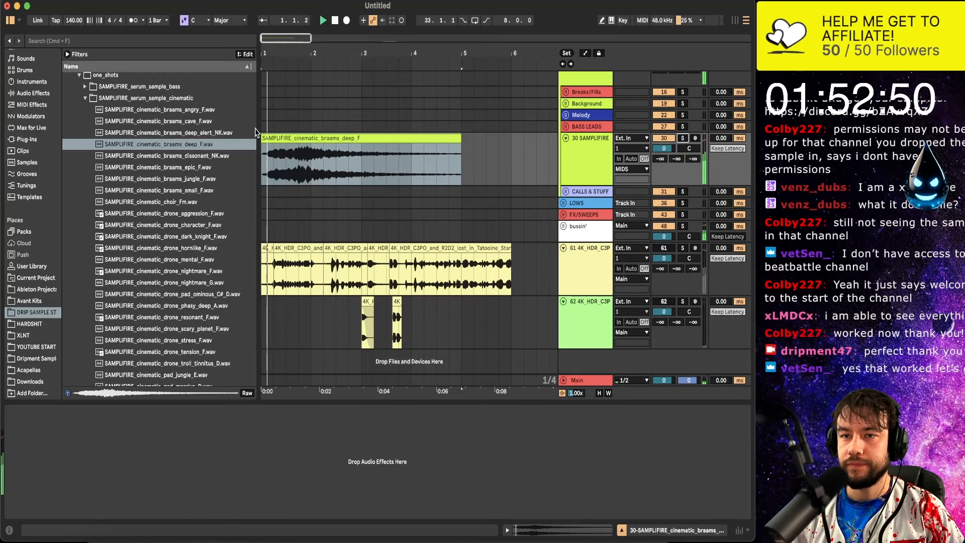
- Consult the D minor scale reference image, transpose the braam clip by -4 semitones and play it back
{"action": "scroll", "coordinate": [246, 128], "scroll_direction": "up", "scroll_amount": 3}
{"action": "double_click", "coordinate": [323, 138]}
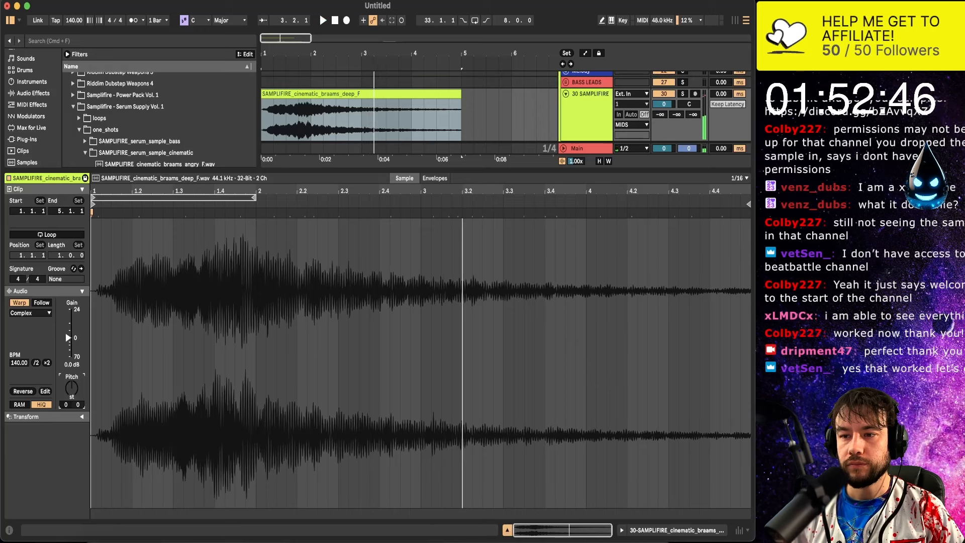
{"action": "left_click", "coordinate": [555, 541]}
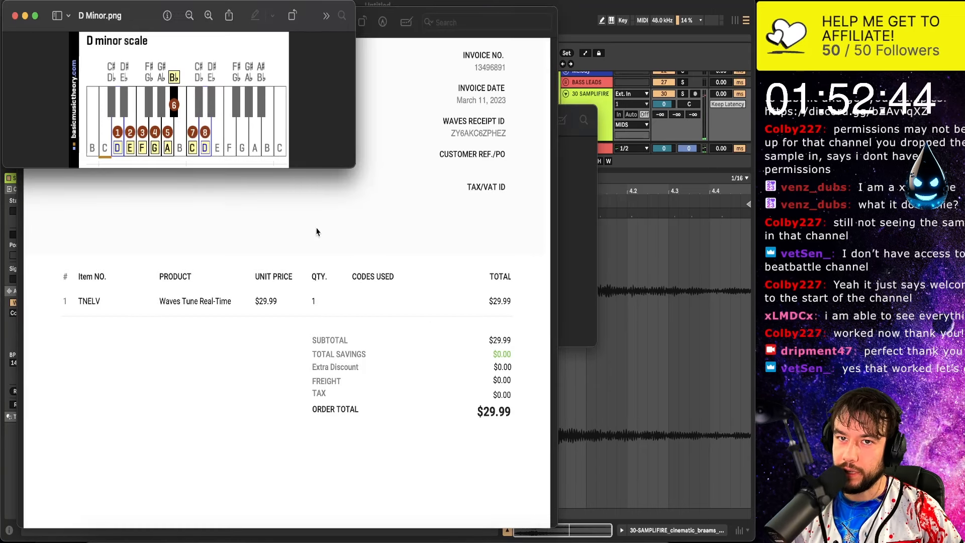
{"action": "key", "text": "super+Tab"}
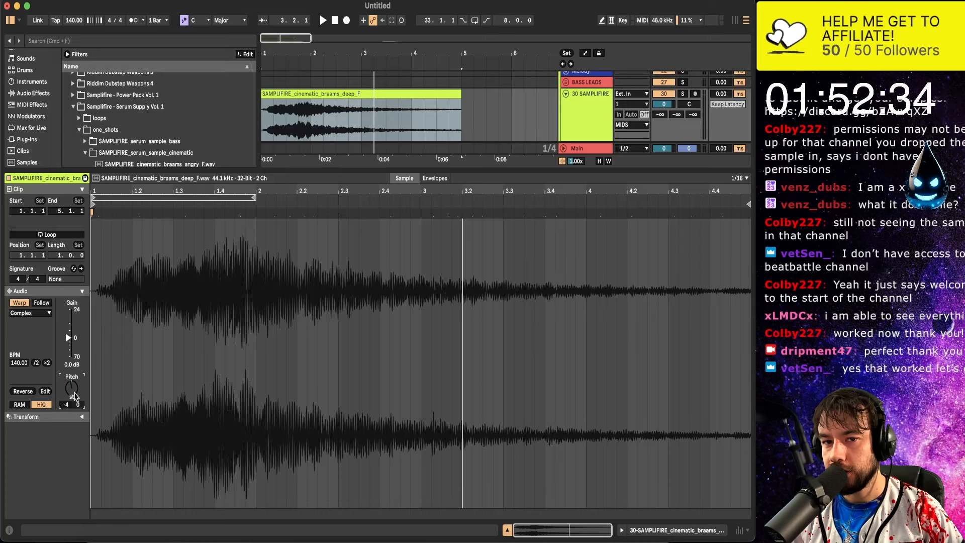
{"action": "key", "text": "space"}
{"action": "scroll", "coordinate": [299, 131], "scroll_direction": "up", "scroll_amount": 3}
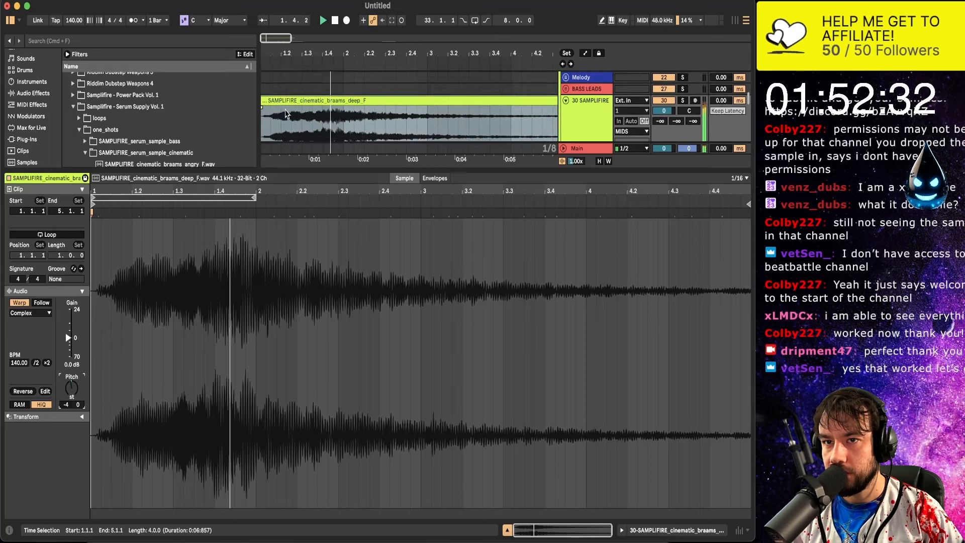
- Shrink the clip view and narrow the browser to give the arrangement more room
{"action": "left_click_drag", "start_coordinate": [298, 171], "coordinate": [298, 362]}
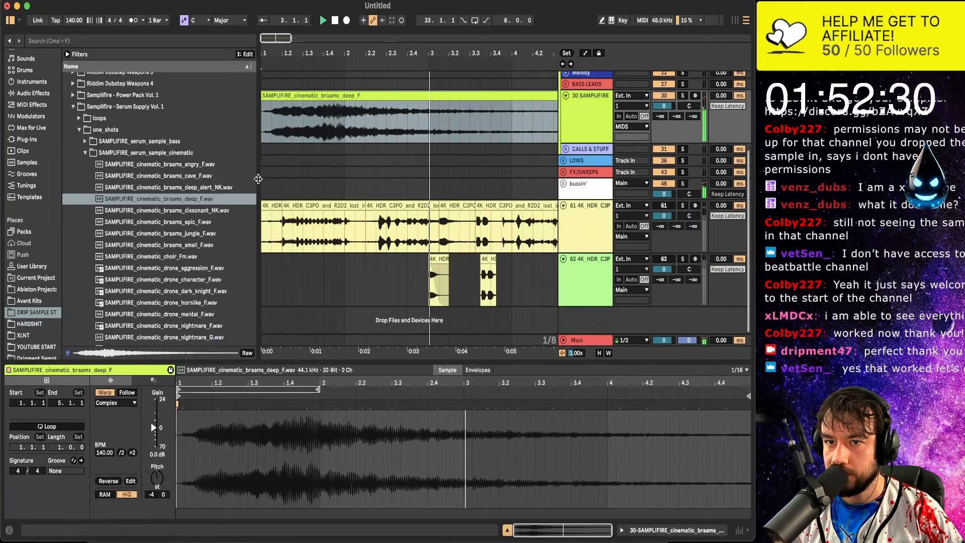
{"action": "left_click_drag", "start_coordinate": [259, 201], "coordinate": [223, 201]}
{"action": "scroll", "coordinate": [308, 199], "scroll_direction": "up", "scroll_amount": 5}
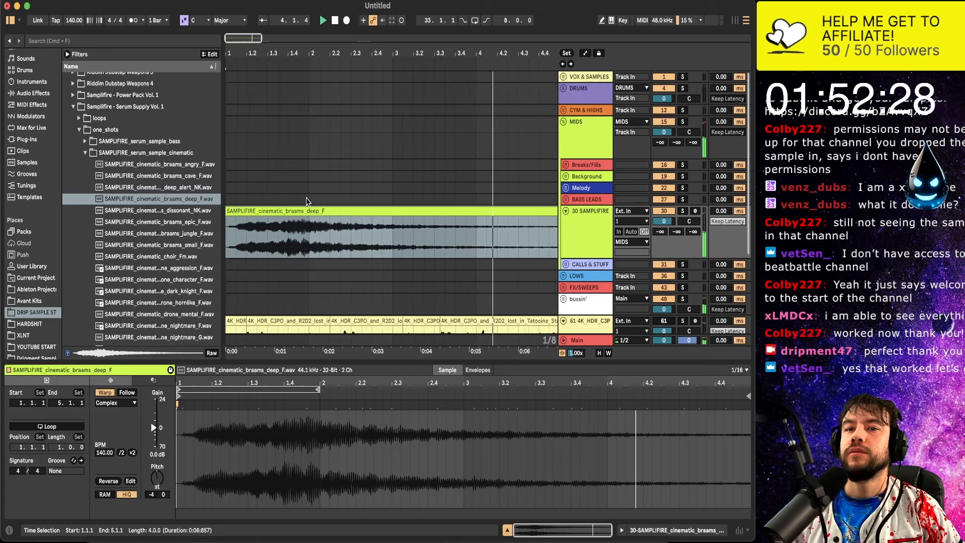
{"action": "scroll", "coordinate": [323, 169], "scroll_direction": "down", "scroll_amount": 4}
- Search the browser for "dripment sub" and place dripment_sub_watch_me_dist_D.wav at bar 1 on the empty audio track in the LOWS group
{"action": "key", "text": "super+f"}
{"action": "type", "text": "drip"}
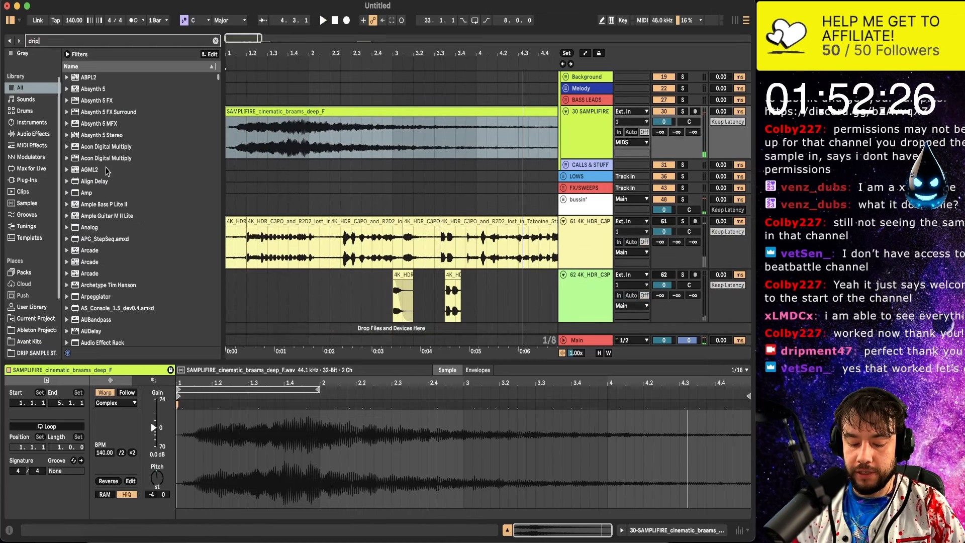
{"action": "type", "text": "ment sub"}
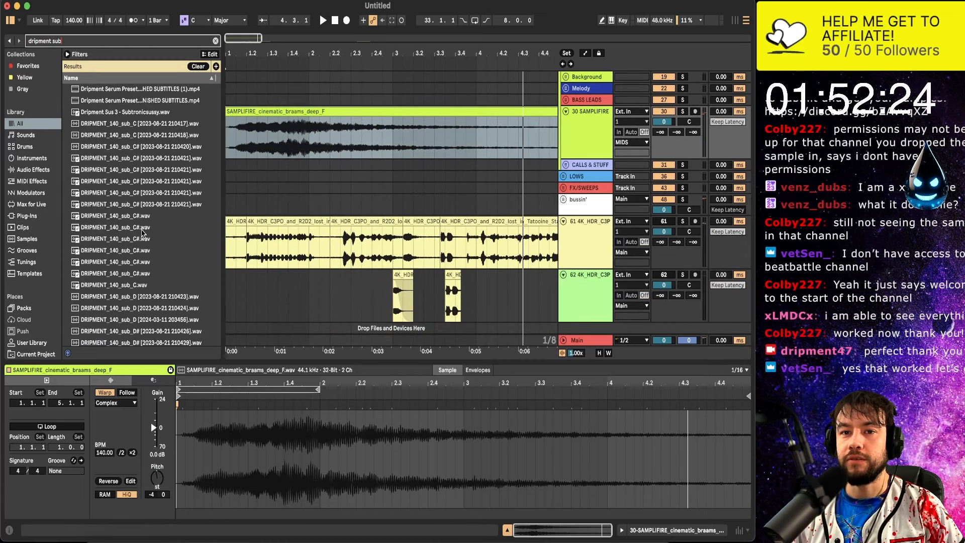
{"action": "scroll", "coordinate": [135, 236], "scroll_direction": "down", "scroll_amount": 10}
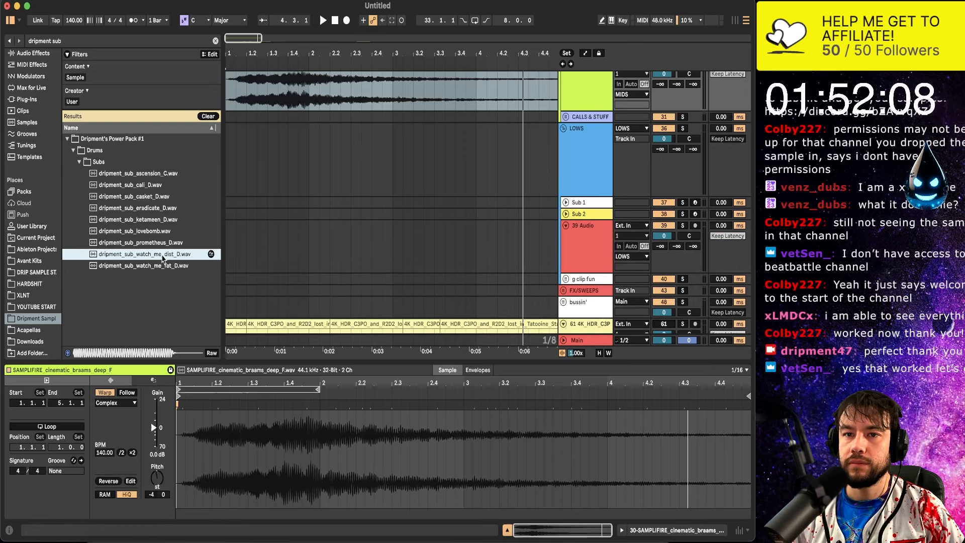
{"action": "left_click_drag", "start_coordinate": [162, 256], "coordinate": [228, 232]}
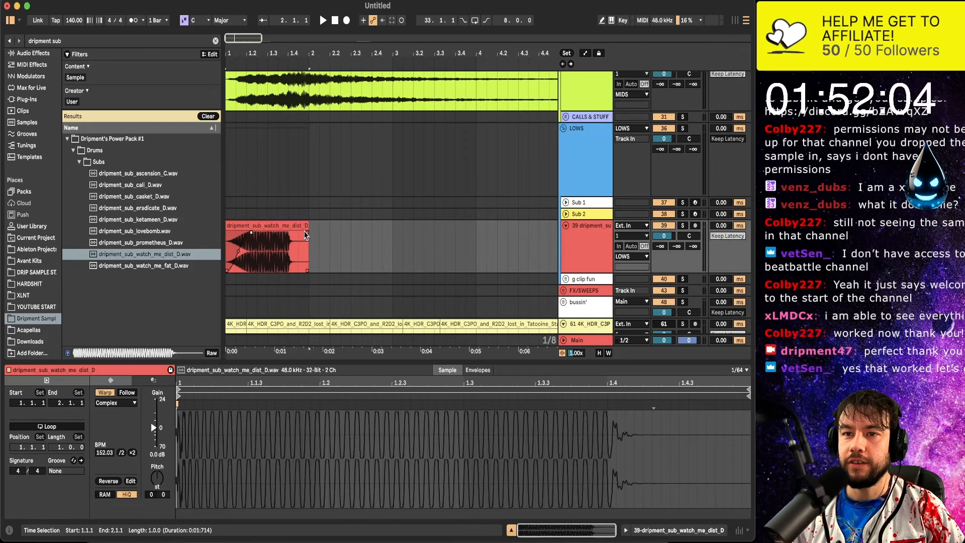
- Search for "eq", add EQ Eight to the sub track and change band 3 to a high-cut filter
{"action": "double_click", "coordinate": [583, 259]}
{"action": "key", "text": "super+f"}
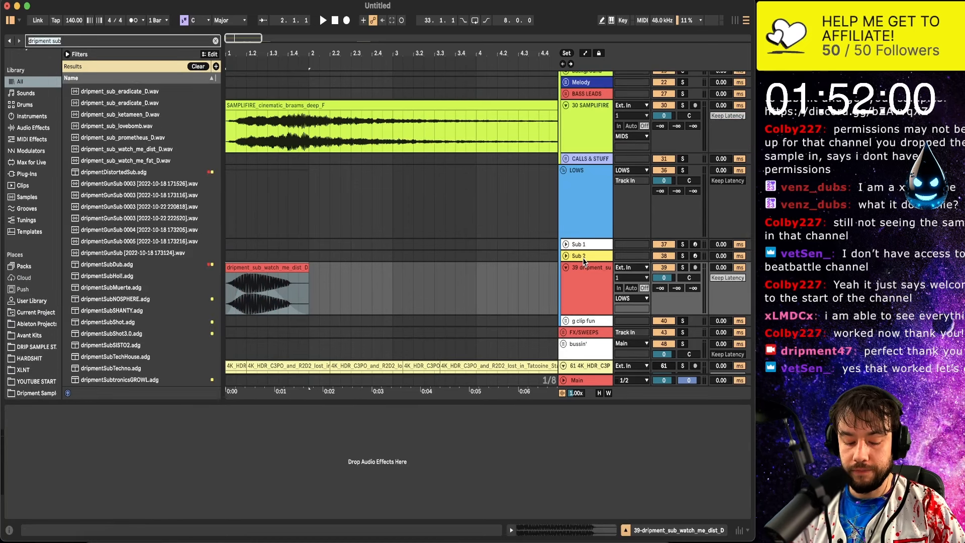
{"action": "type", "text": "eq"}
{"action": "left_click_drag", "start_coordinate": [146, 99], "coordinate": [171, 504]}
{"action": "left_click", "coordinate": [89, 504]}
{"action": "left_click", "coordinate": [87, 496]}
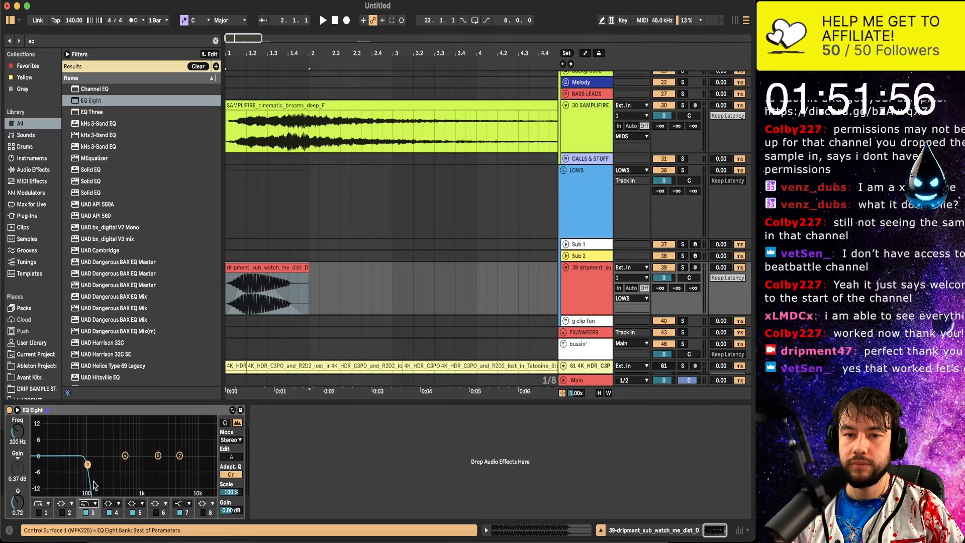
- Set the sub's high-cut filter to 267 Hz with a Q of 0.41 while auditioning it
{"action": "key", "text": "space"}
{"action": "left_click_drag", "start_coordinate": [88, 465], "coordinate": [110, 472]}
{"action": "key", "text": "space"}
{"action": "key", "text": "space"}
{"action": "key", "text": "space"}
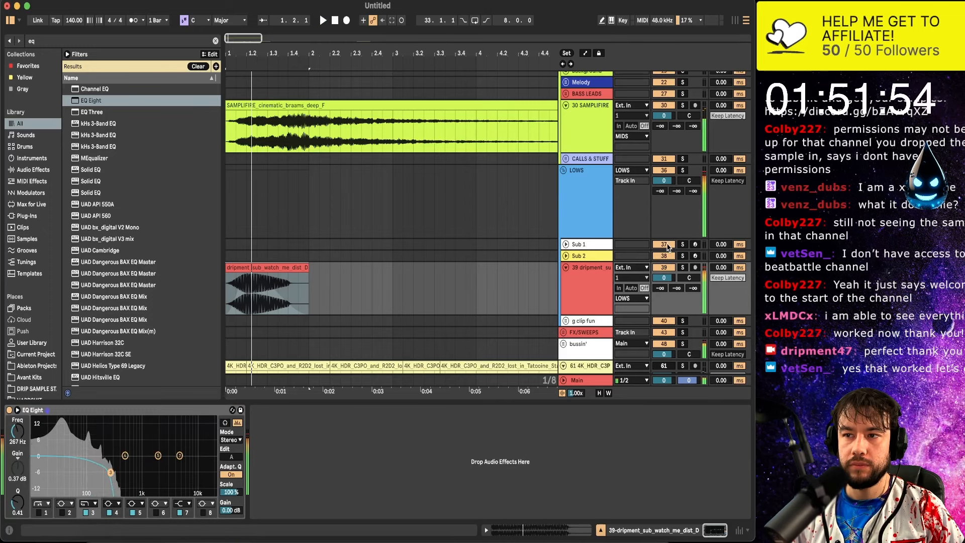
- Lower the sub track's volume to -5.3 dB and play it with the other tracks
{"action": "key", "text": "space"}
{"action": "left_click_drag", "start_coordinate": [665, 277], "coordinate": [665, 291]}
{"action": "left_click", "coordinate": [682, 268]}
{"action": "key", "text": "space"}
{"action": "key", "text": "space"}
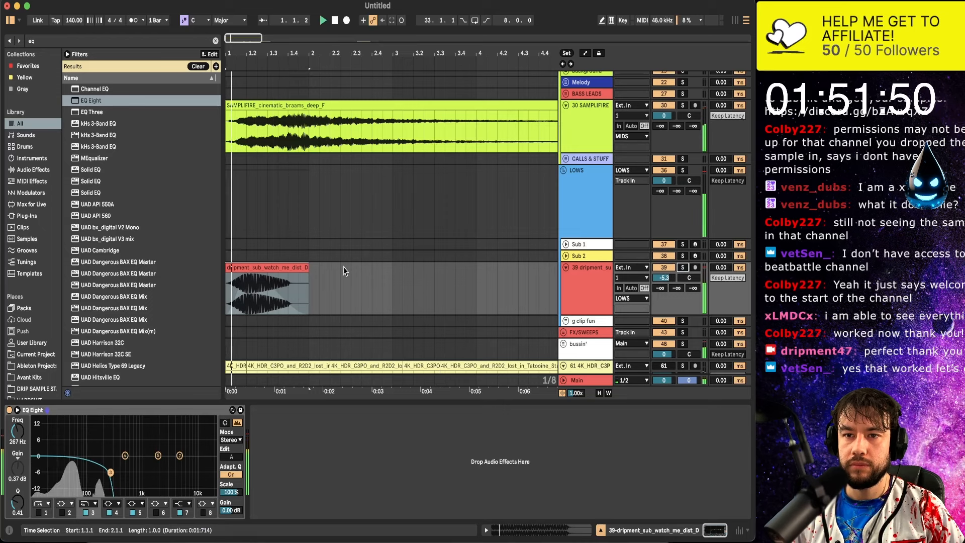
- Time-stretch the sub clip to two bars, ending at 3.1.1, and audition it with the braam
{"action": "scroll", "coordinate": [345, 271], "scroll_direction": "down", "scroll_amount": 3}
{"action": "scroll", "coordinate": [344, 272], "scroll_direction": "down", "scroll_amount": 1}
{"action": "left_click_drag", "start_coordinate": [269, 257], "coordinate": [321, 258]}
{"action": "key", "text": "space"}
{"action": "key", "text": "space"}
{"action": "scroll", "coordinate": [320, 258], "scroll_direction": "up", "scroll_amount": 2}
{"action": "scroll", "coordinate": [309, 271], "scroll_direction": "left", "scroll_amount": 3}
{"action": "scroll", "coordinate": [309, 272], "scroll_direction": "up", "scroll_amount": 1}
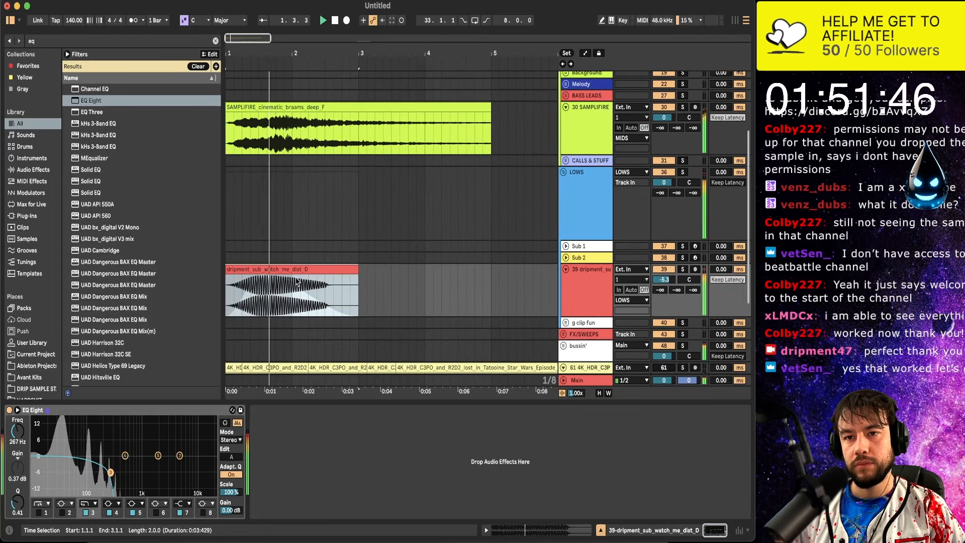
- Shorten the sub clip's fade-in and duplicate the two-bar clip directly after itself
{"action": "left_click_drag", "start_coordinate": [261, 280], "coordinate": [252, 276]}
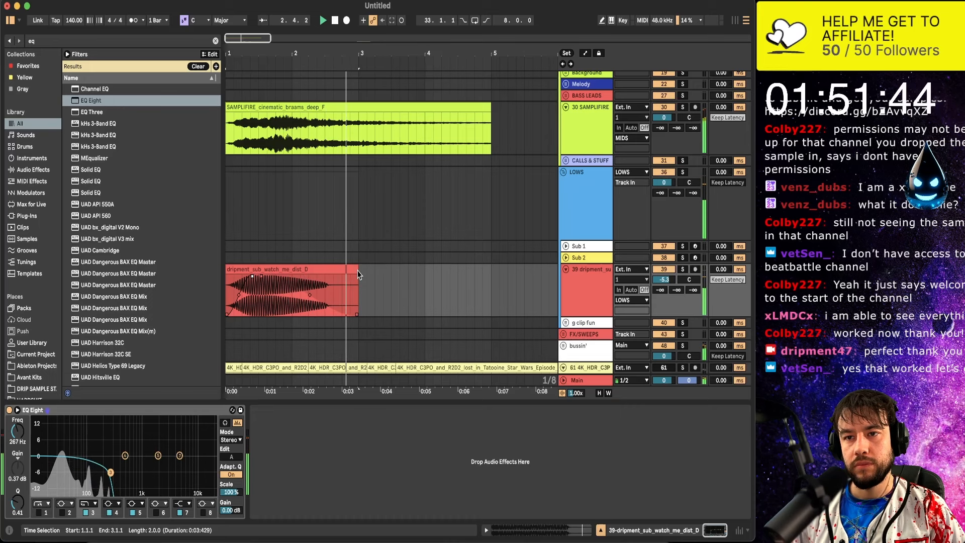
{"action": "scroll", "coordinate": [496, 282], "scroll_direction": "down", "scroll_amount": 4}
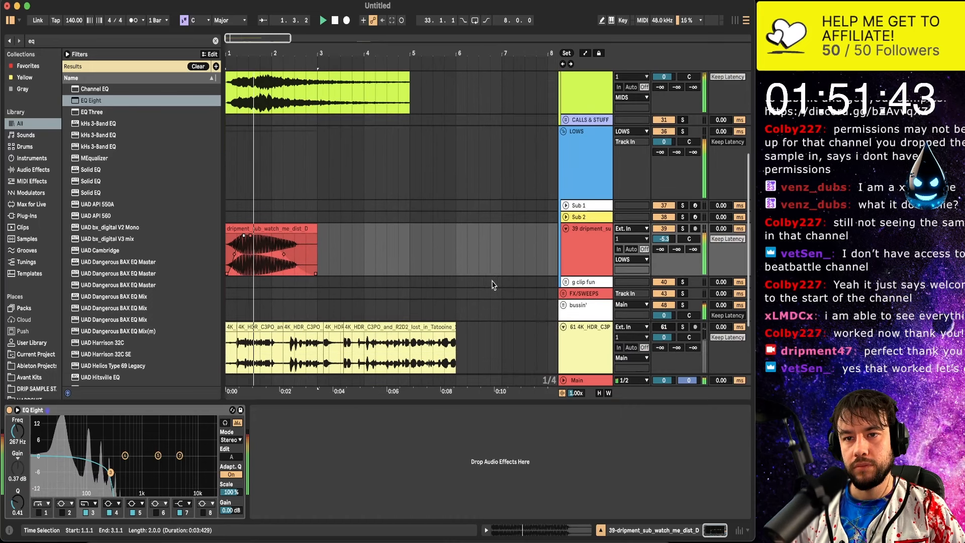
{"action": "left_click", "coordinate": [313, 229]}
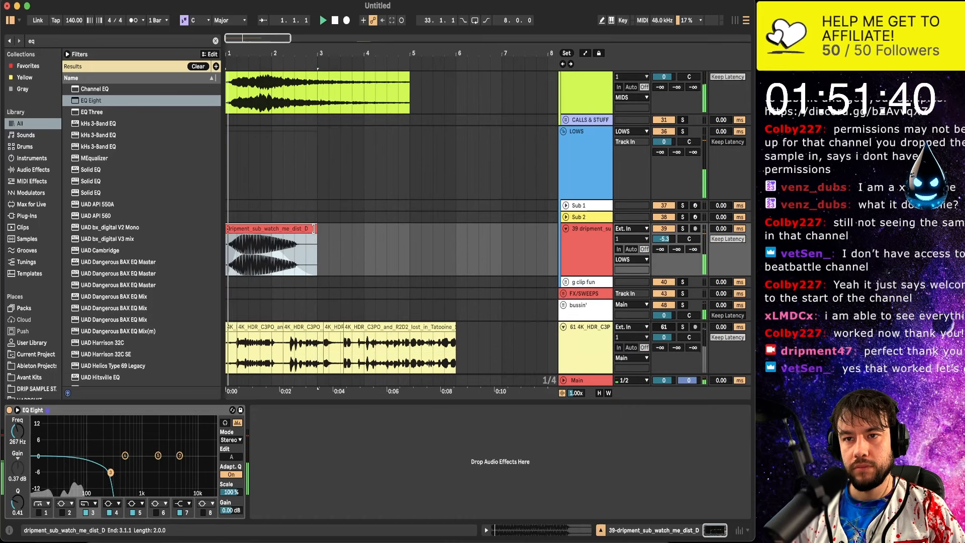
{"action": "key", "text": "super+d"}
{"action": "scroll", "coordinate": [382, 261], "scroll_direction": "up", "scroll_amount": 3}
{"action": "scroll", "coordinate": [383, 266], "scroll_direction": "down", "scroll_amount": 1}
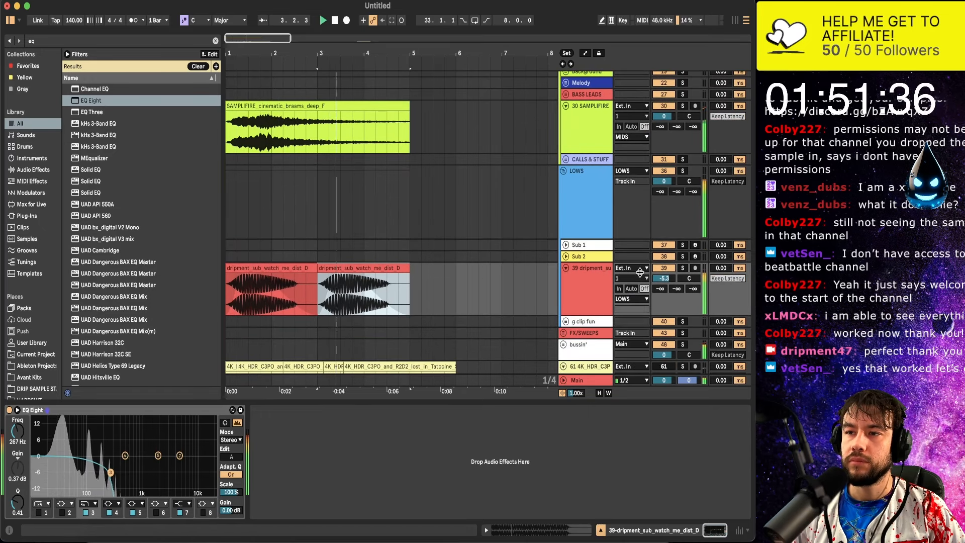
- Set the sub track's volume to -5.9 dB and duplicate the sub and braam clips until both tracks fill eight bars
{"action": "left_click", "coordinate": [662, 279]}
{"action": "left_click", "coordinate": [384, 268]}
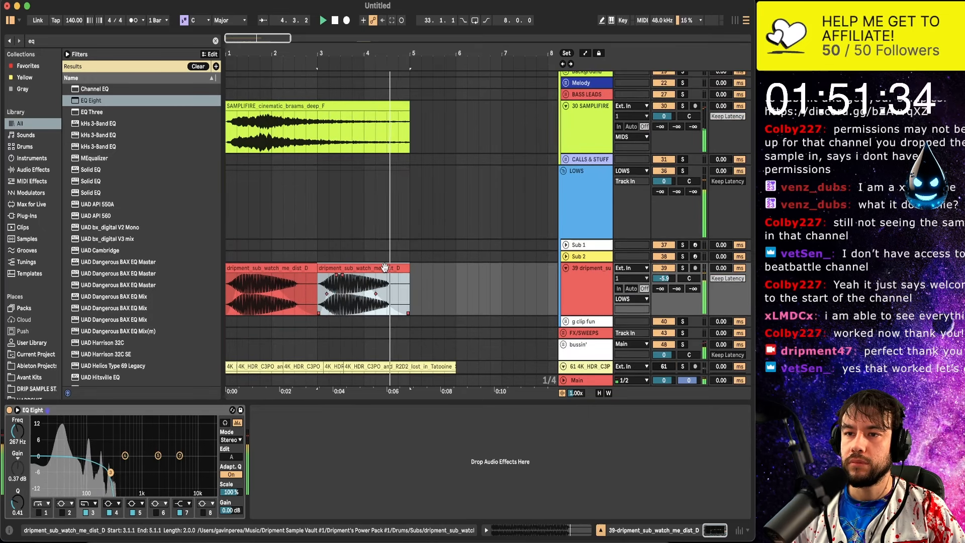
{"action": "key", "text": "super+d"}
{"action": "left_click", "coordinate": [328, 107]}
{"action": "key", "text": "super+d"}
{"action": "scroll", "coordinate": [327, 111], "scroll_direction": "down", "scroll_amount": 3}
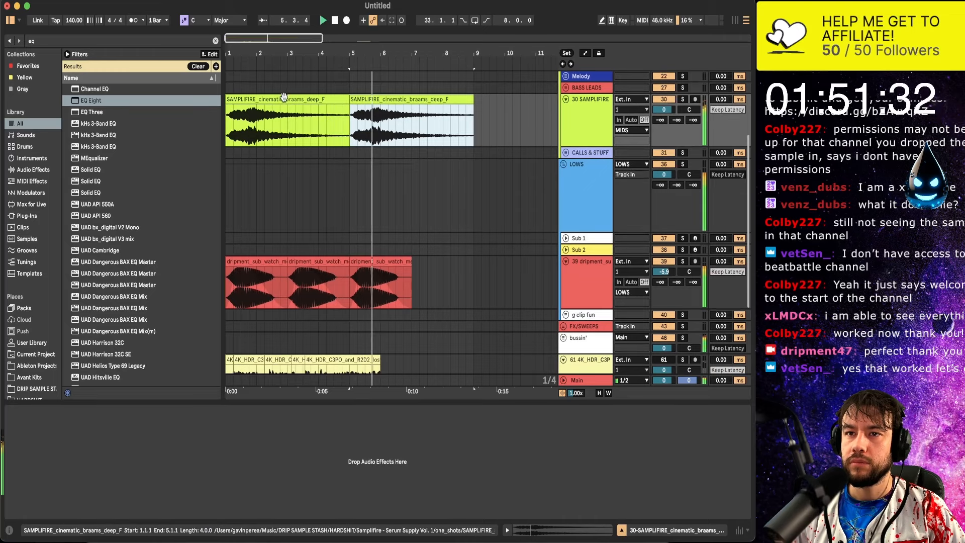
{"action": "left_click", "coordinate": [379, 260]}
{"action": "key", "text": "super+d"}
{"action": "scroll", "coordinate": [379, 260], "scroll_direction": "down", "scroll_amount": 3}
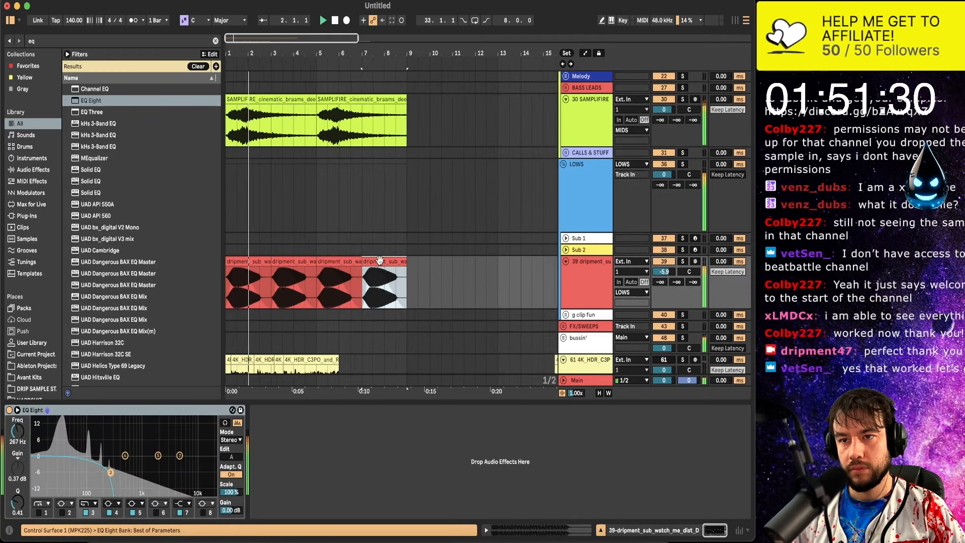
- Hide the device view and look over the duplicated clips together with the two dialogue tracks
{"action": "scroll", "coordinate": [381, 261], "scroll_direction": "down", "scroll_amount": 1}
{"action": "left_click", "coordinate": [399, 403]}
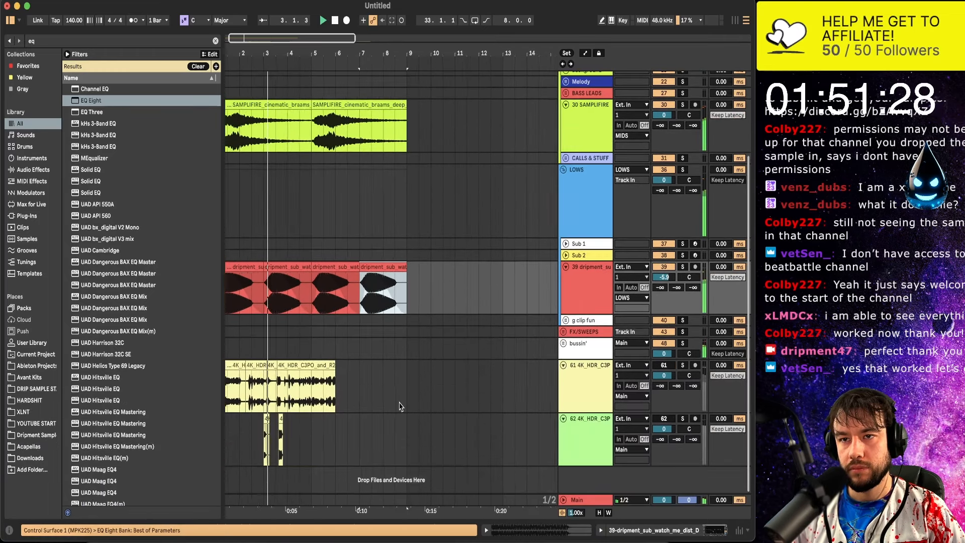
{"action": "scroll", "coordinate": [401, 406], "scroll_direction": "up", "scroll_amount": 3}
{"action": "scroll", "coordinate": [401, 406], "scroll_direction": "down", "scroll_amount": 3}
{"action": "scroll", "coordinate": [400, 406], "scroll_direction": "up", "scroll_amount": 3}
{"action": "scroll", "coordinate": [400, 406], "scroll_direction": "down", "scroll_amount": 3}
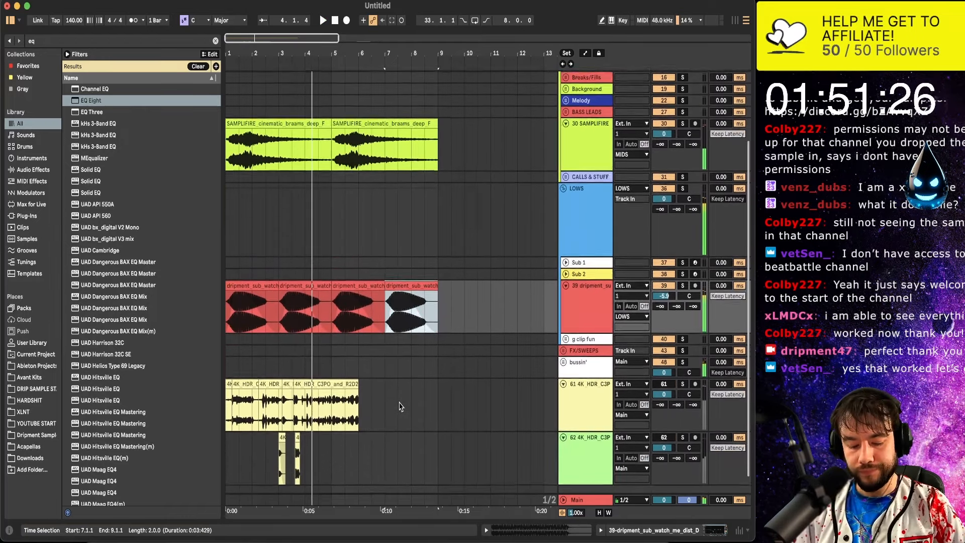
- Search the library for "top loop" and audition several Avant Samples Blaqout top loops
{"action": "key", "text": "super+f"}
{"action": "type", "text": "top loo"}
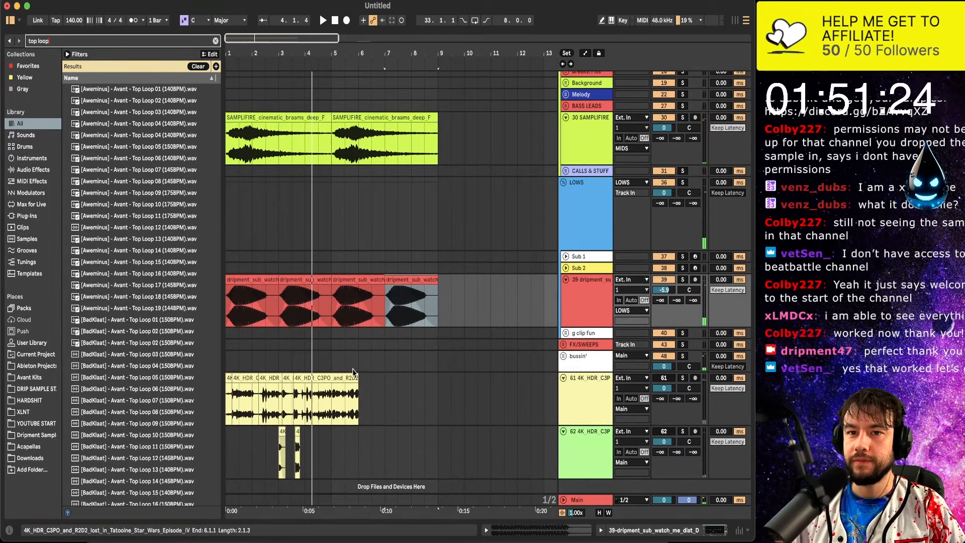
{"action": "type", "text": "p"}
{"action": "scroll", "coordinate": [137, 323], "scroll_direction": "down", "scroll_amount": 5}
{"action": "left_click", "coordinate": [139, 294]}
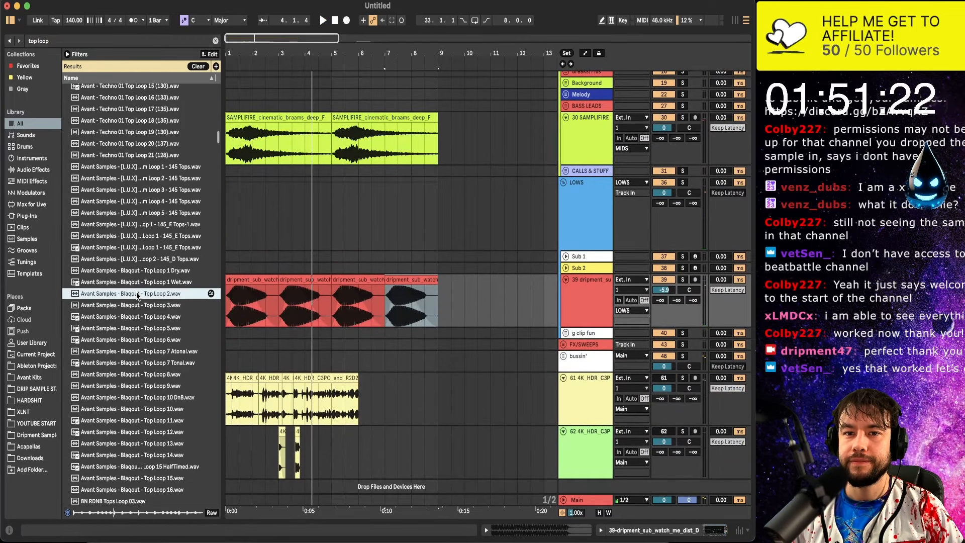
{"action": "left_click", "coordinate": [135, 280]}
{"action": "left_click", "coordinate": [135, 337]}
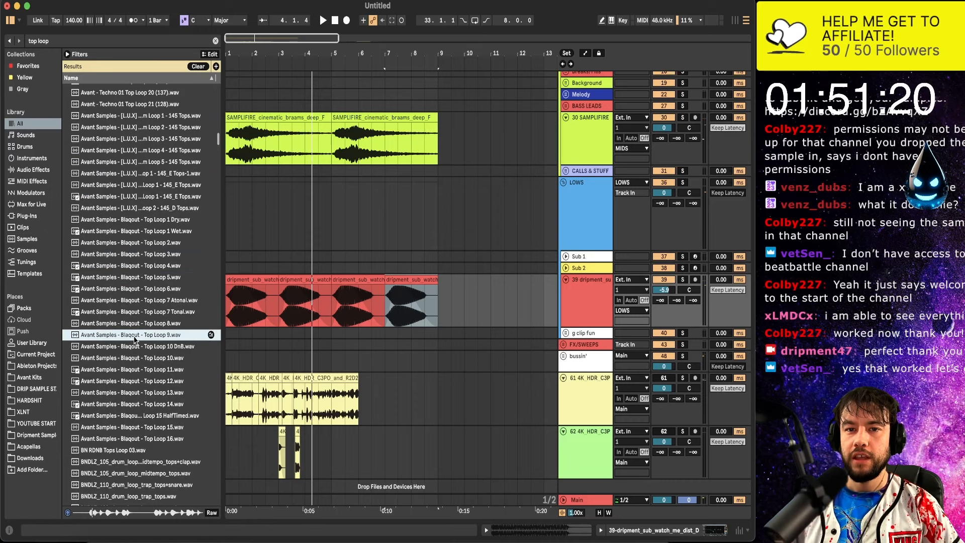
{"action": "left_click", "coordinate": [139, 320]}
{"action": "scroll", "coordinate": [141, 317], "scroll_direction": "down", "scroll_amount": 4}
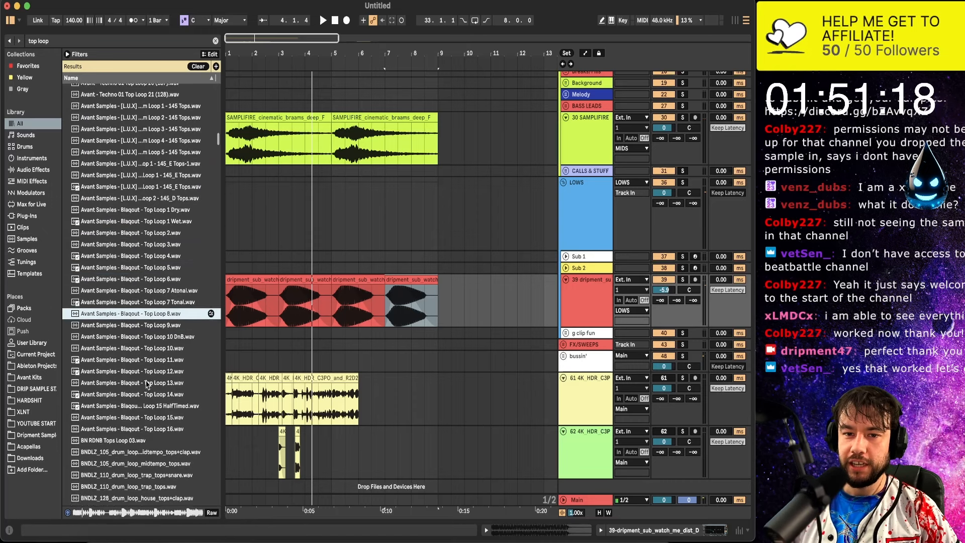
{"action": "left_click", "coordinate": [149, 302]}
{"action": "left_click", "coordinate": [139, 289]}
{"action": "scroll", "coordinate": [139, 289], "scroll_direction": "down", "scroll_amount": 10}
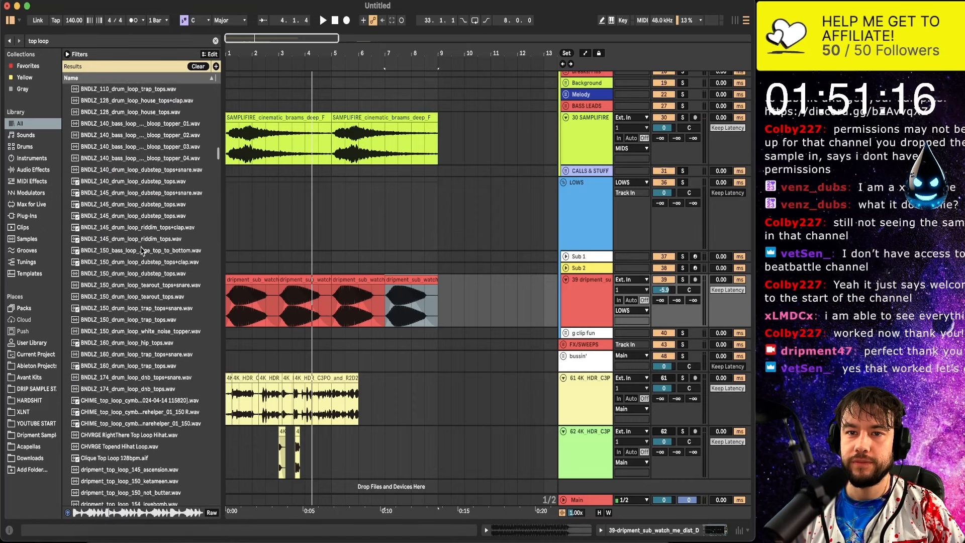
- Preview BNDLZ_145_drum_loop_dubstep_tops.wav, and expand the DRUMS group and its 11 Audio track
{"action": "left_click", "coordinate": [139, 171]}
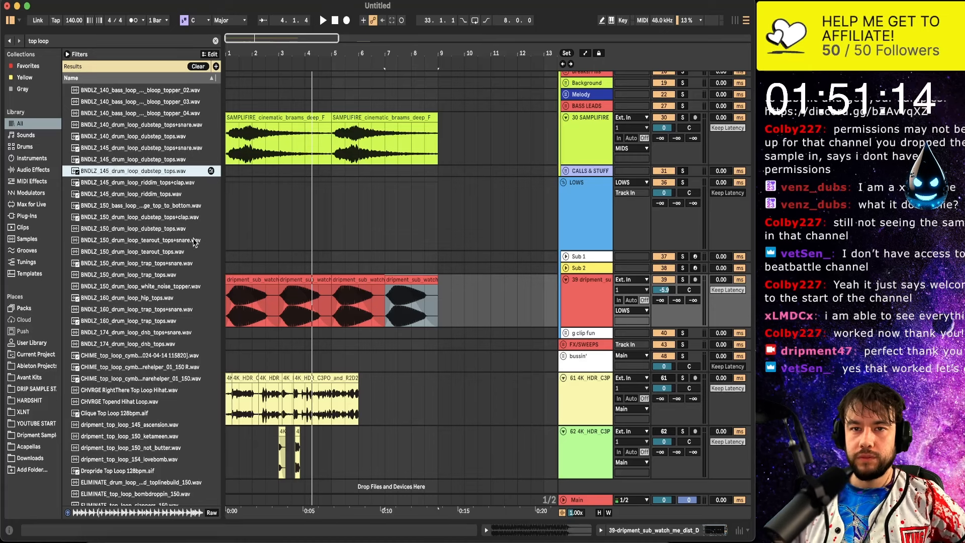
{"action": "scroll", "coordinate": [260, 244], "scroll_direction": "up", "scroll_amount": 4}
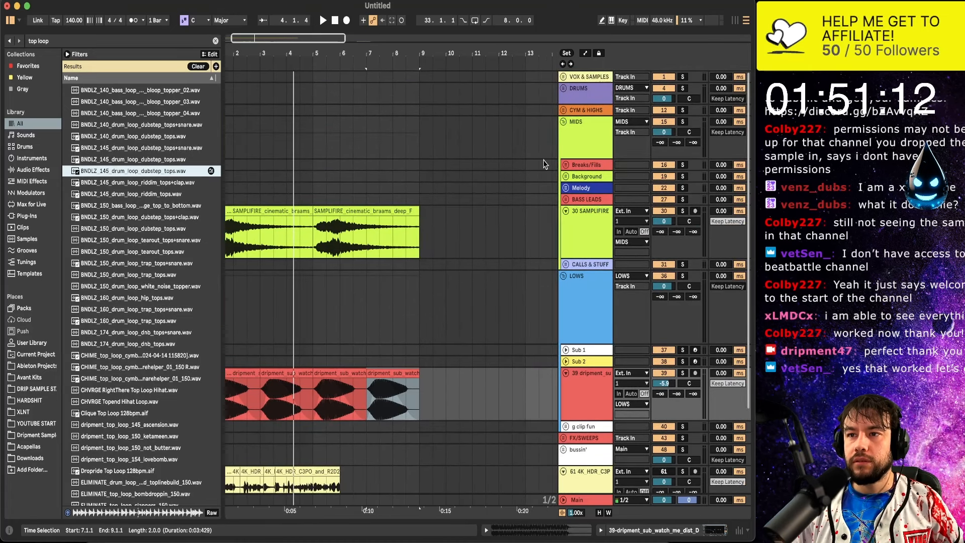
{"action": "scroll", "coordinate": [544, 164], "scroll_direction": "down", "scroll_amount": 1}
{"action": "left_click", "coordinate": [564, 85]}
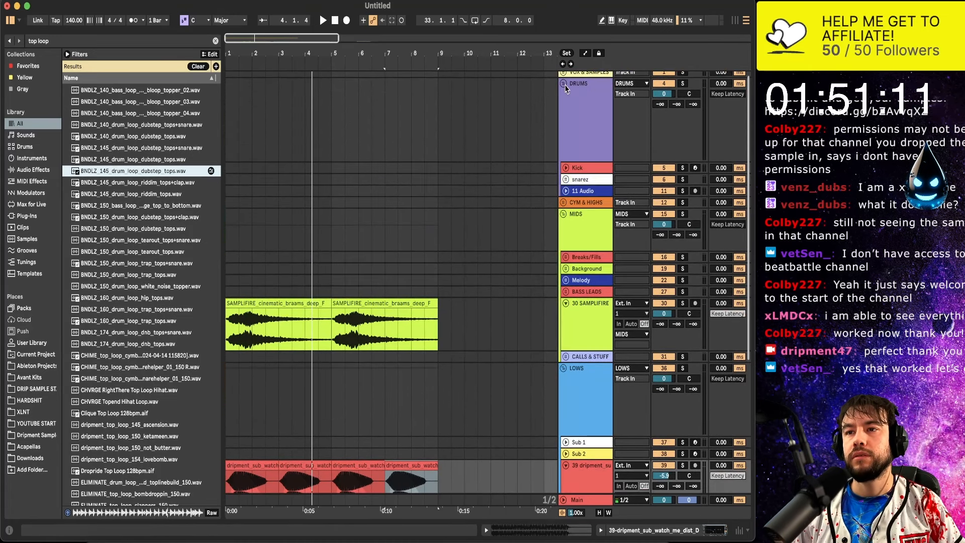
{"action": "left_click", "coordinate": [566, 191]}
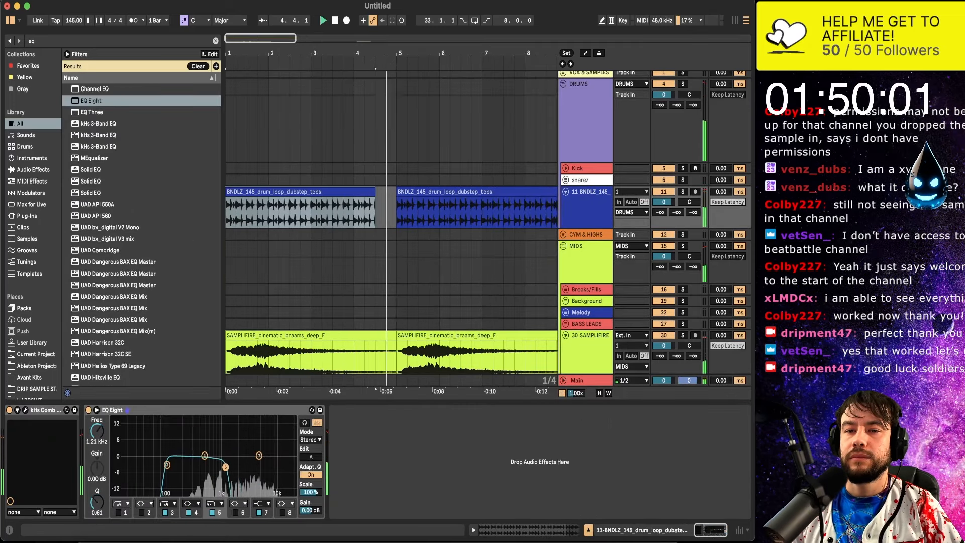
- Raise the frequency of the EQ Eight high-cut band on the drum top loop track
{"action": "left_click_drag", "start_coordinate": [225, 467], "coordinate": [258, 473]}
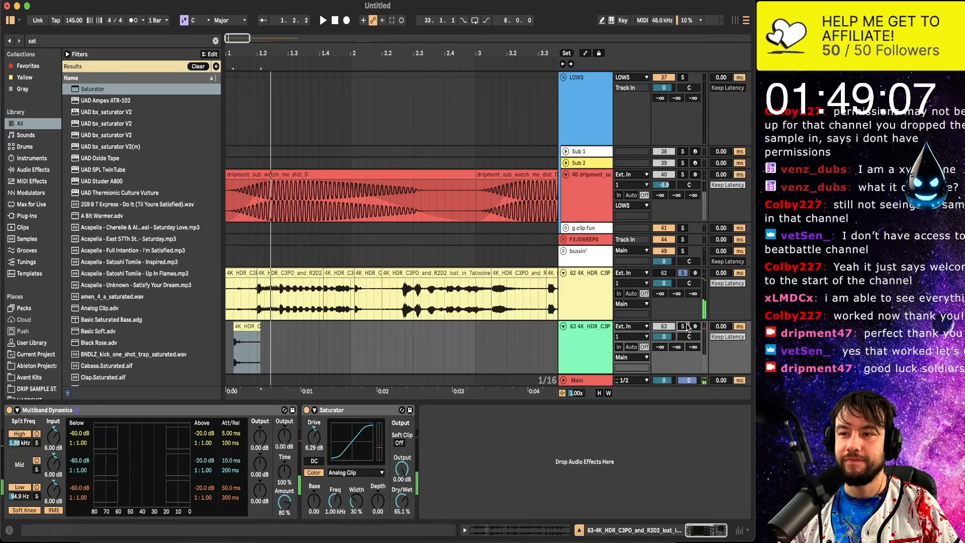
- Solo the green dialogue track 63 and audition its short chopped clip repeatedly
{"action": "left_click", "coordinate": [683, 327]}
{"action": "key", "text": "space"}
{"action": "key", "text": "space"}
{"action": "key", "text": "space"}
{"action": "key", "text": "space"}
{"action": "key", "text": "space"}
{"action": "key", "text": "space"}
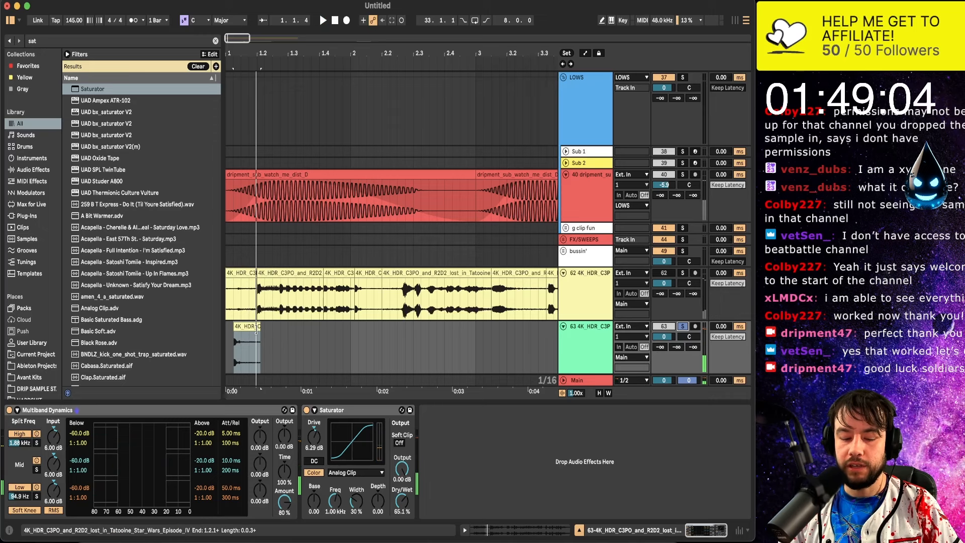
- Search for "reduce", add the Reduce Ambience preset ahead of Multiband Dynamics on track 63, and audition the chopped clip
{"action": "type", "text": "reduce"}
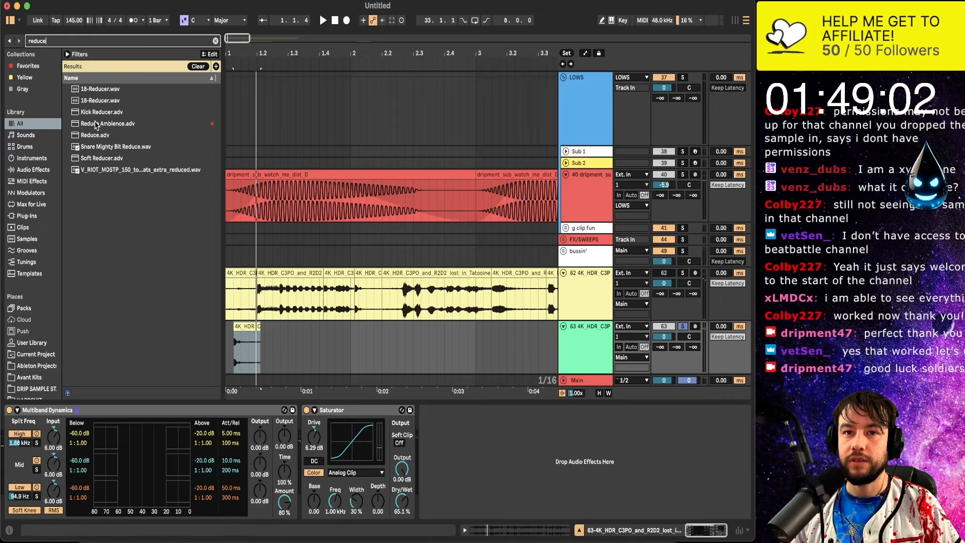
{"action": "left_click_drag", "start_coordinate": [96, 126], "coordinate": [2, 458]}
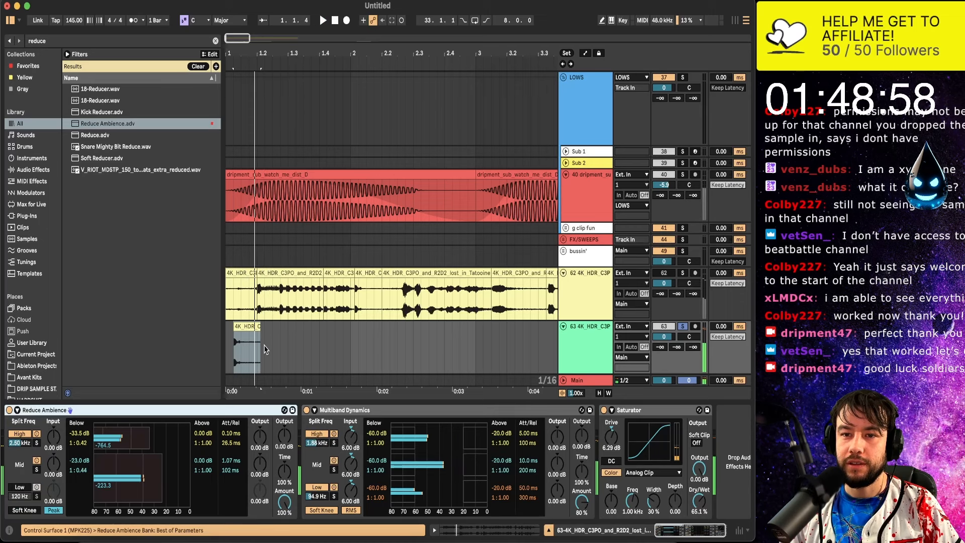
{"action": "left_click", "coordinate": [248, 353]}
{"action": "key", "text": "space"}
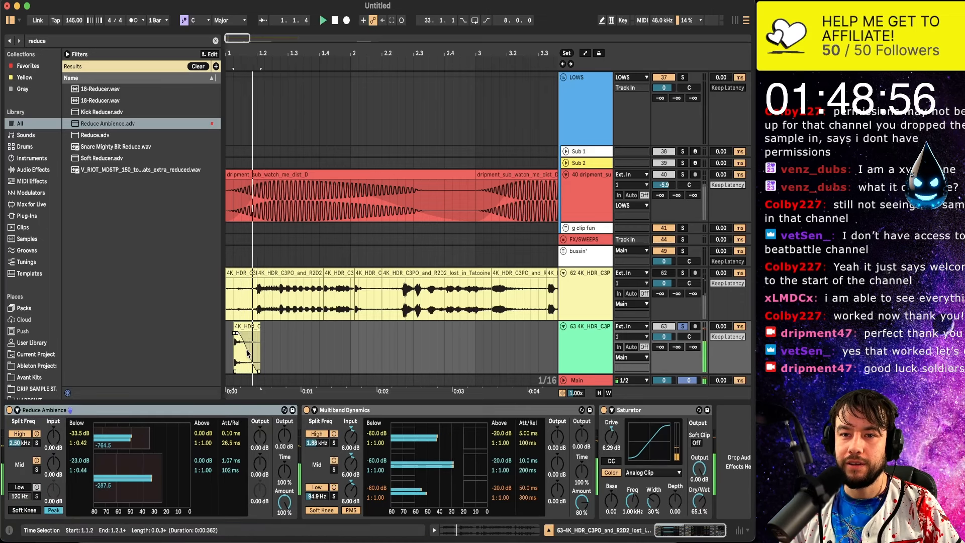
- Search for "serum", add SerumFX to the end of track 63's effect chain and open its plug-in window
{"action": "left_click", "coordinate": [593, 342]}
{"action": "key", "text": "ctrl+f"}
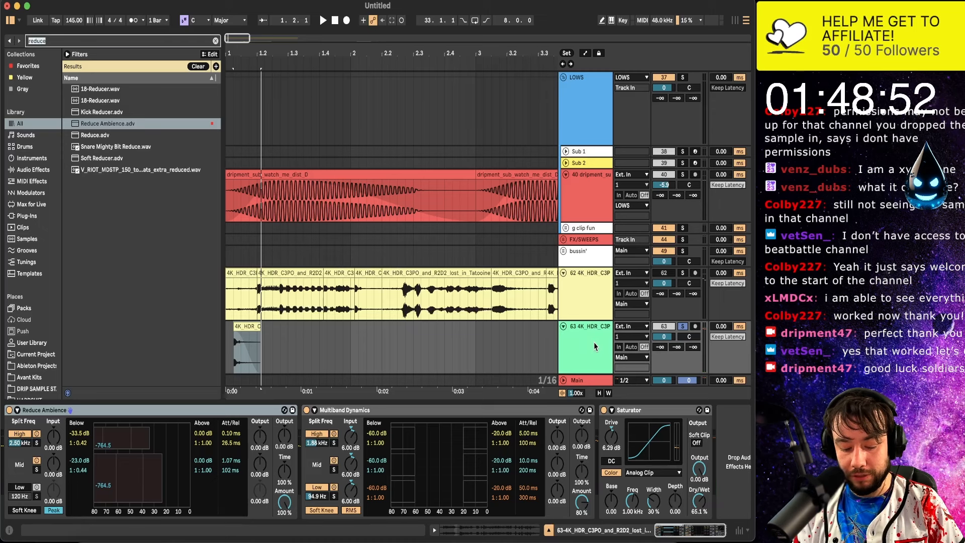
{"action": "type", "text": "sewrum"}
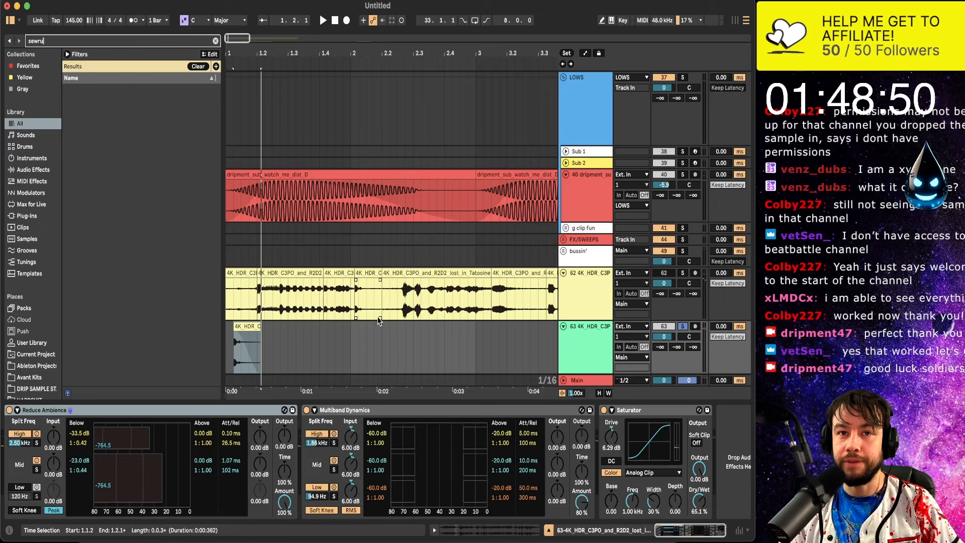
{"action": "key", "text": "BackSpace"}
{"action": "key", "text": "BackSpace"}
{"action": "key", "text": "BackSpace"}
{"action": "type", "text": "rum"}
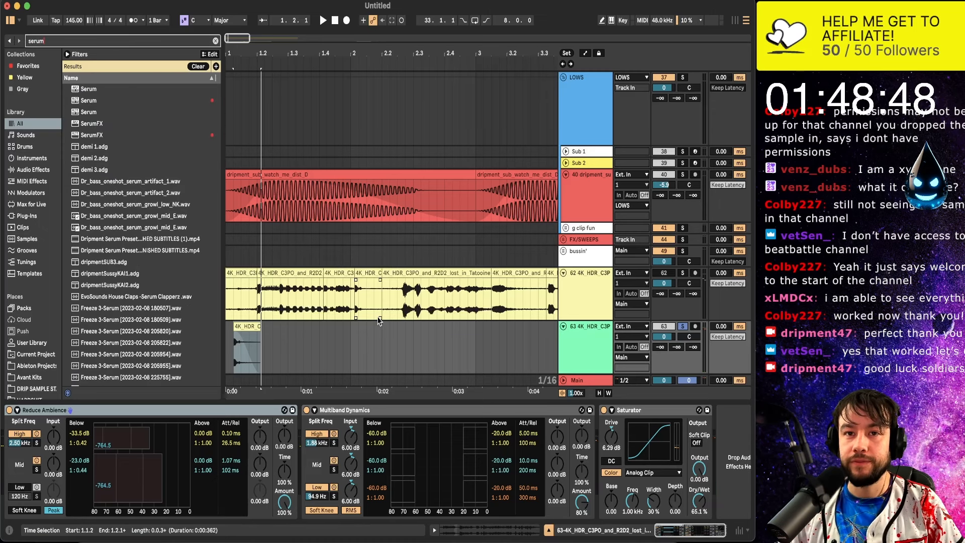
{"action": "double_click", "coordinate": [97, 135]}
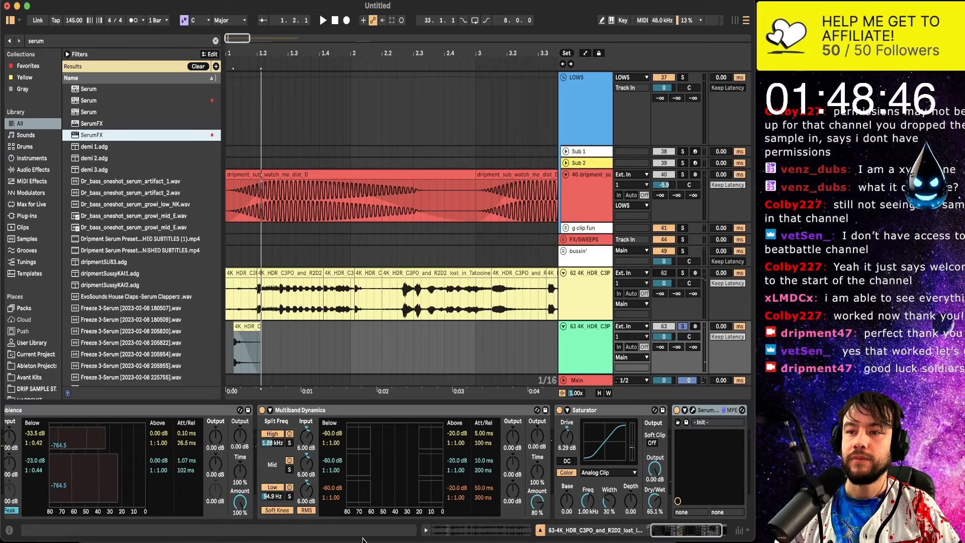
{"action": "left_click", "coordinate": [692, 411]}
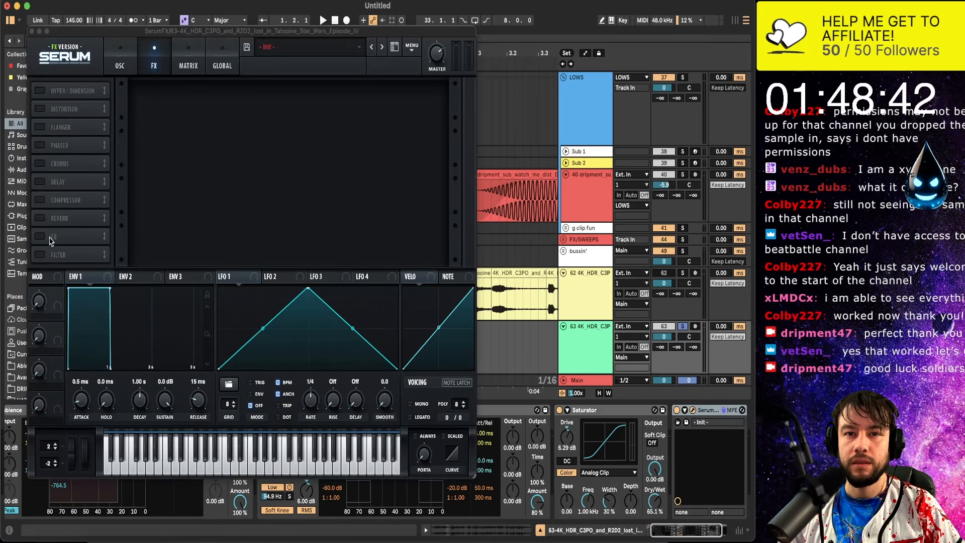
- Enable SerumFX's Compressor, Distortion and Filter modules and set the filter type to Allpasses
{"action": "left_click", "coordinate": [40, 200]}
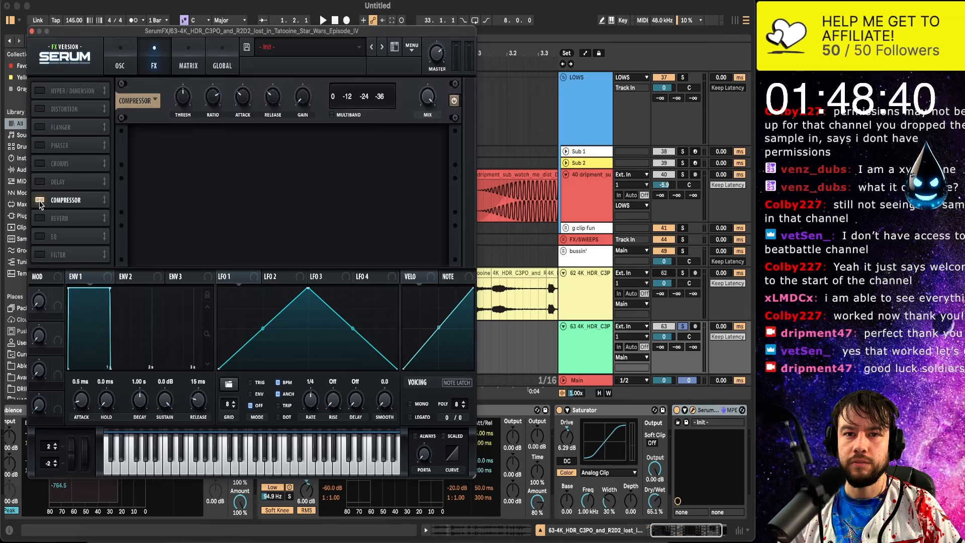
{"action": "left_click", "coordinate": [40, 110]}
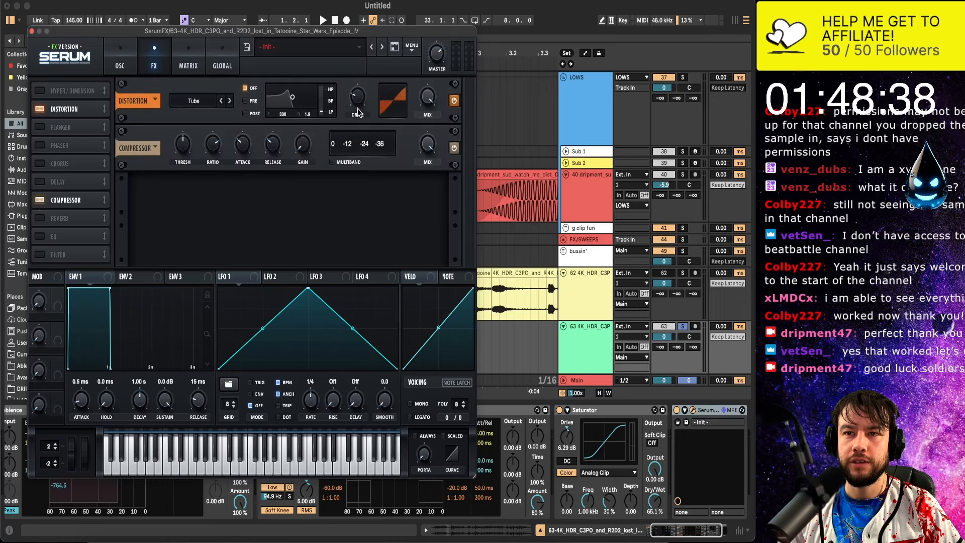
{"action": "mouse_move", "coordinate": [358, 98]}
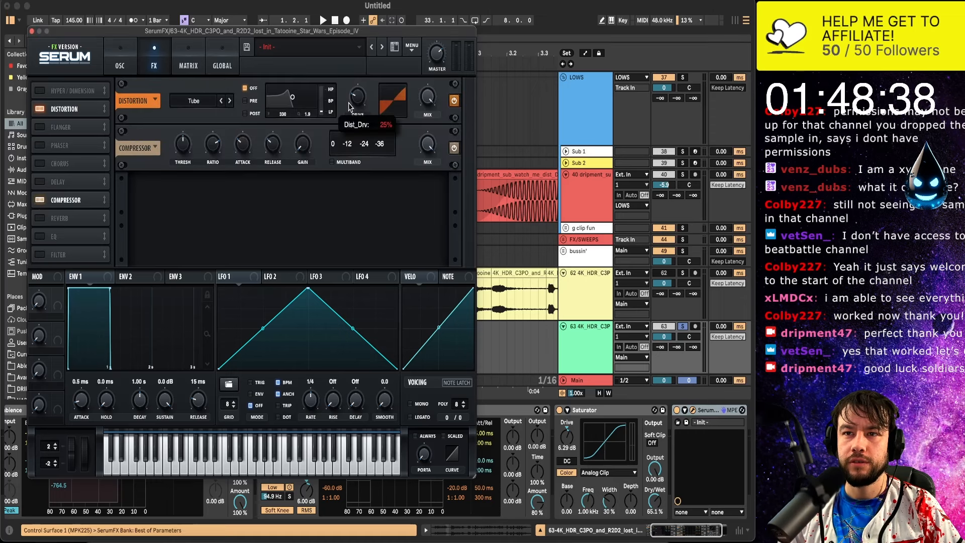
{"action": "left_click", "coordinate": [40, 254]}
{"action": "left_click", "coordinate": [206, 196]}
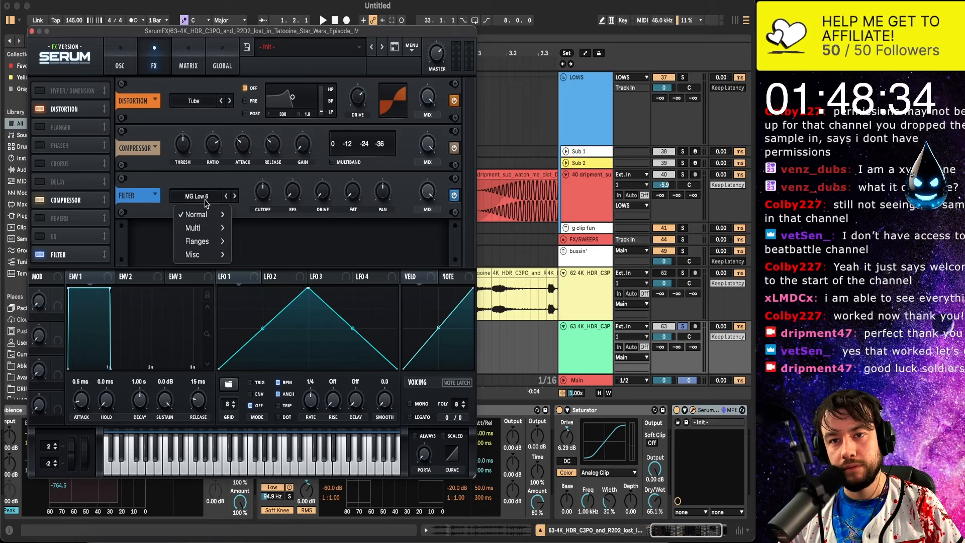
{"action": "mouse_move", "coordinate": [208, 255]}
{"action": "left_click", "coordinate": [251, 341]}
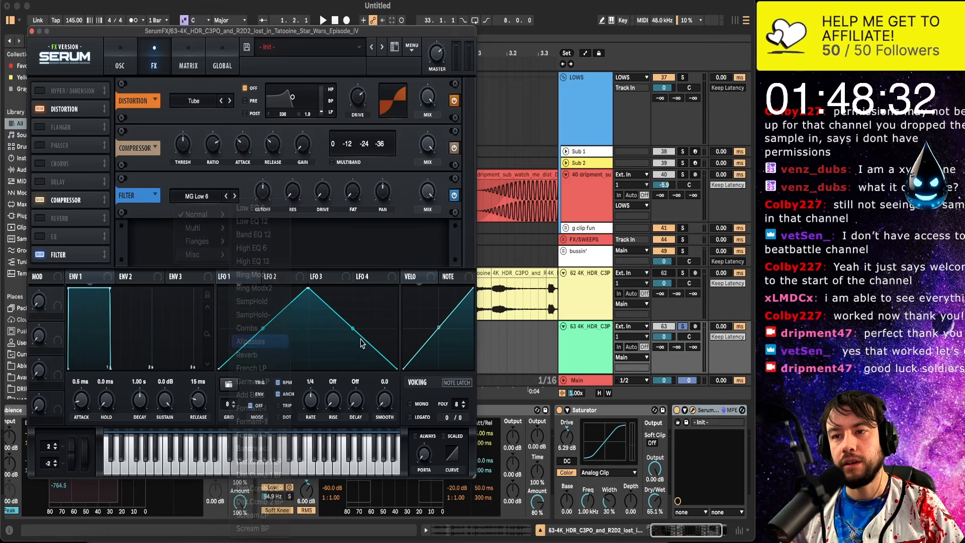
- Adjust the Allpasses filter's cutoff and raise the Tube distortion's drive while playing the clip
{"action": "key", "text": "space"}
{"action": "left_click_drag", "start_coordinate": [261, 192], "coordinate": [278, 161]}
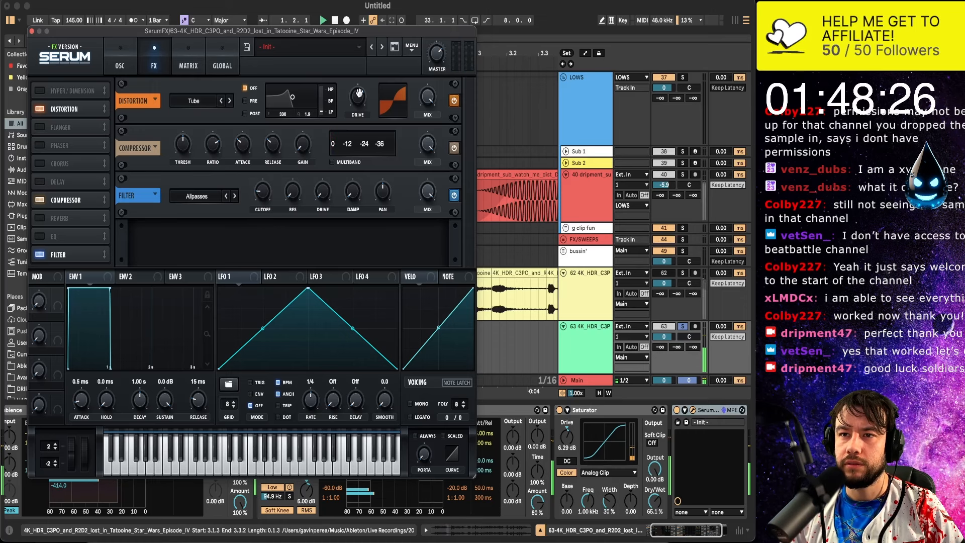
{"action": "left_click_drag", "start_coordinate": [358, 91], "coordinate": [357, 56]}
{"action": "left_click_drag", "start_coordinate": [355, 114], "coordinate": [354, 85]}
- Turn on multiband compression in SerumFX, raise the compressor's gain and set its threshold to -8.1 dB, auditioning the result
{"action": "left_click_drag", "start_coordinate": [307, 152], "coordinate": [307, 126]}
{"action": "left_click_drag", "start_coordinate": [184, 140], "coordinate": [186, 160]}
{"action": "key", "text": "space"}
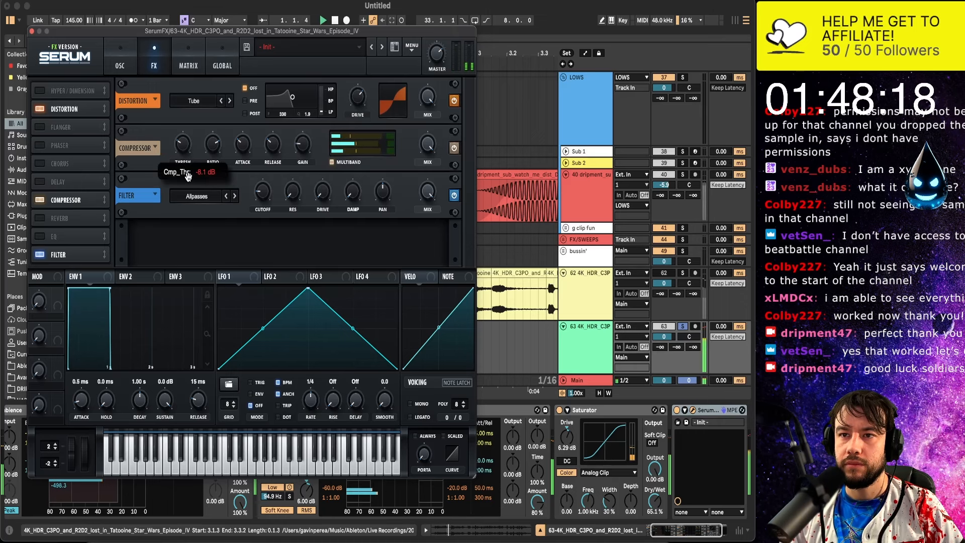
- Set SerumFX's compressor threshold to -3.6 dB while auditioning the clip, and close the plug-in window
{"action": "left_click_drag", "start_coordinate": [188, 178], "coordinate": [179, 168]}
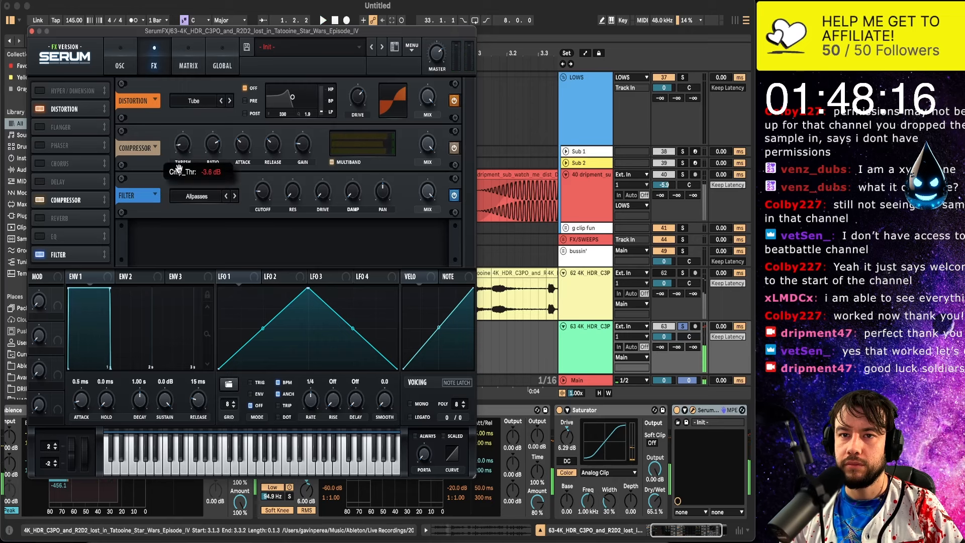
{"action": "key", "text": "space"}
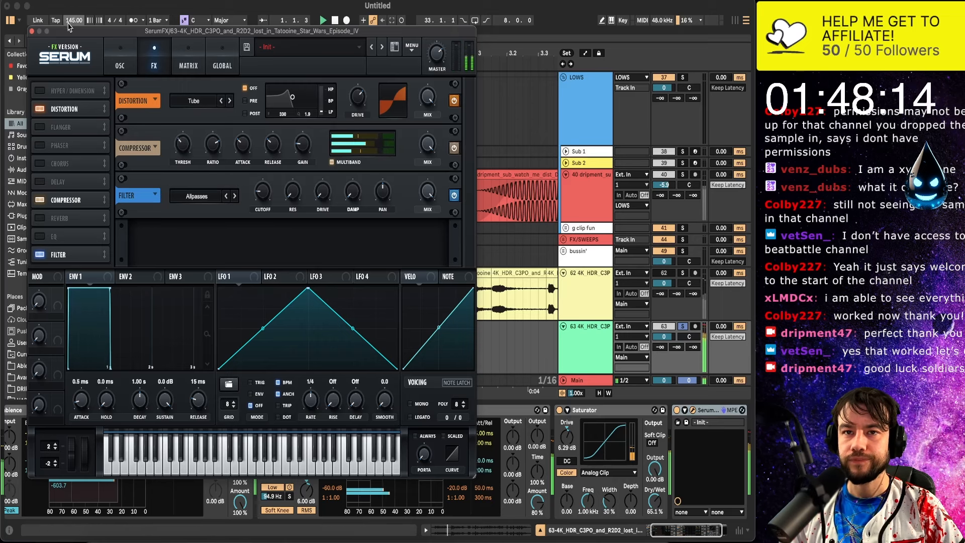
{"action": "left_click", "coordinate": [32, 31]}
- Select the short dialogue clip on track 63 and audition it with its effect chain
{"action": "key", "text": "space"}
{"action": "key", "text": "space"}
{"action": "scroll", "coordinate": [291, 246], "scroll_direction": "down", "scroll_amount": 3}
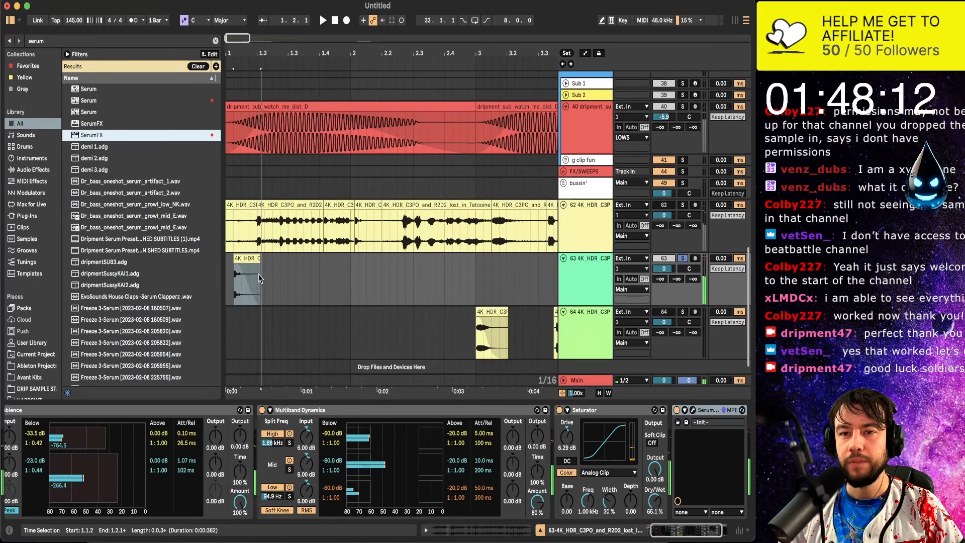
{"action": "left_click", "coordinate": [242, 274]}
{"action": "key", "text": "space"}
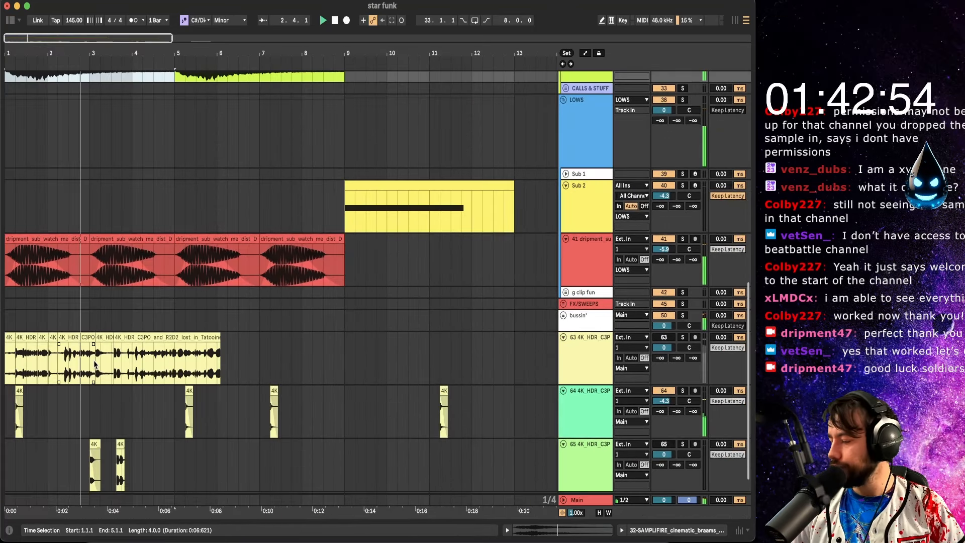
- Open the first dialogue clip on track 64, turn on warping for it and solo the track
{"action": "scroll", "coordinate": [95, 364], "scroll_direction": "up", "scroll_amount": 2}
{"action": "scroll", "coordinate": [101, 367], "scroll_direction": "down", "scroll_amount": 1}
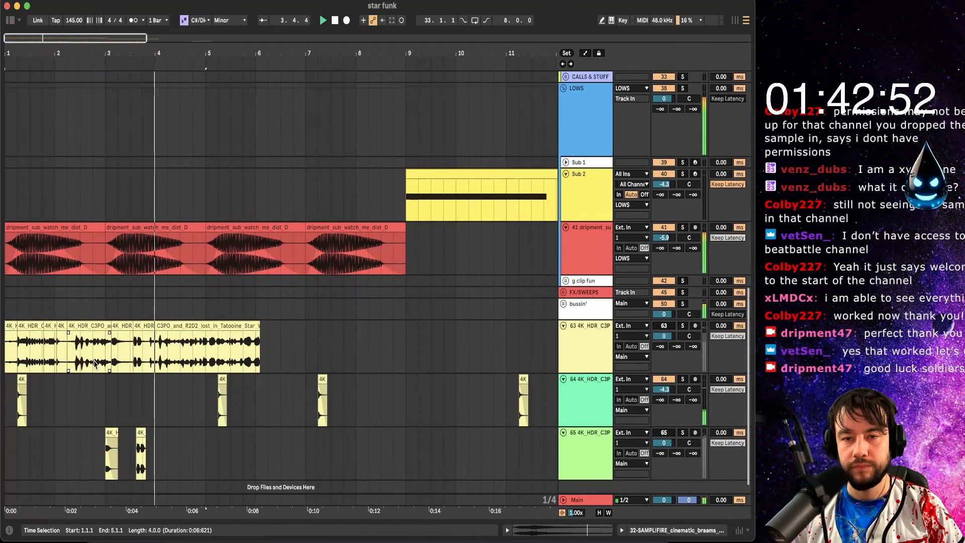
{"action": "scroll", "coordinate": [110, 369], "scroll_direction": "up", "scroll_amount": 1}
{"action": "scroll", "coordinate": [110, 369], "scroll_direction": "left", "scroll_amount": 1}
{"action": "scroll", "coordinate": [110, 369], "scroll_direction": "up", "scroll_amount": 1}
{"action": "scroll", "coordinate": [110, 369], "scroll_direction": "left", "scroll_amount": 1}
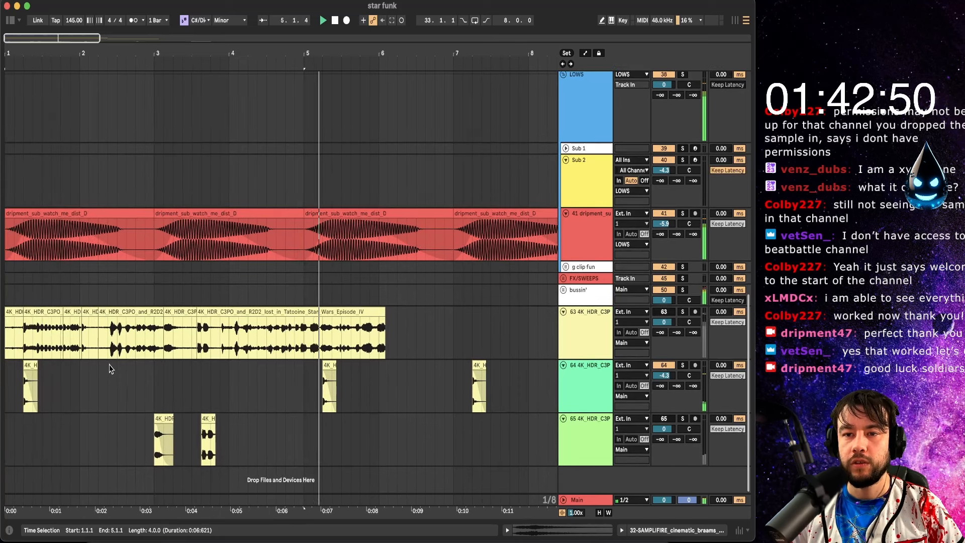
{"action": "scroll", "coordinate": [110, 369], "scroll_direction": "up", "scroll_amount": 2}
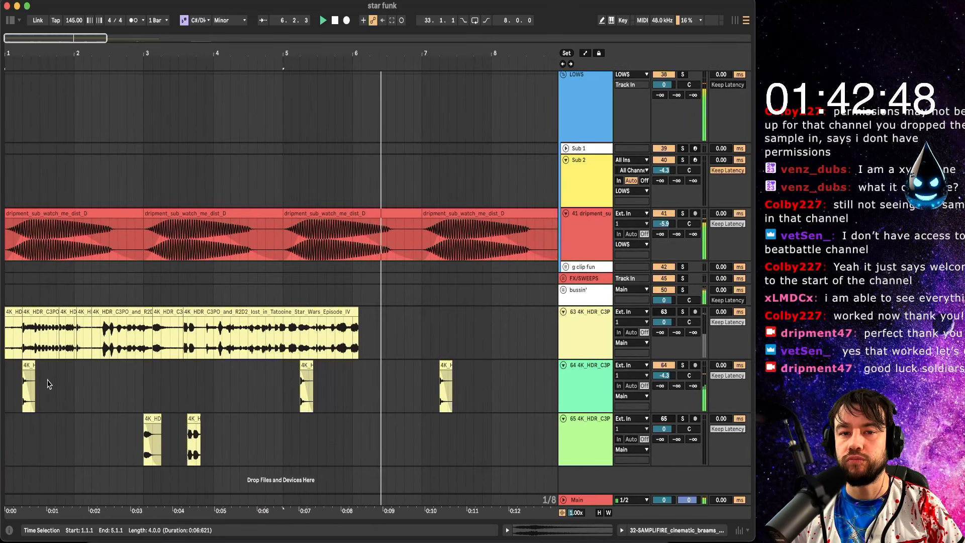
{"action": "double_click", "coordinate": [29, 367]}
{"action": "left_click", "coordinate": [157, 478]}
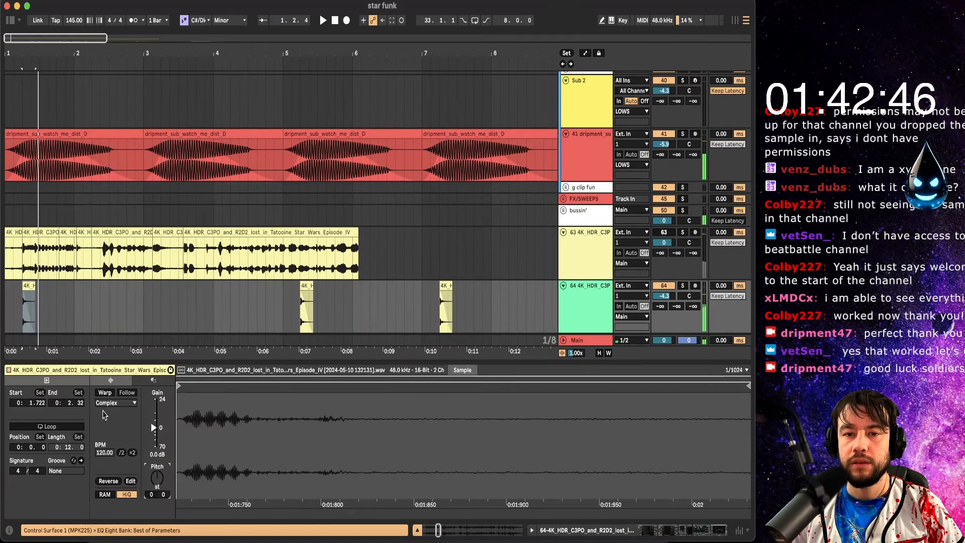
{"action": "left_click", "coordinate": [104, 392]}
{"action": "left_click", "coordinate": [683, 285]}
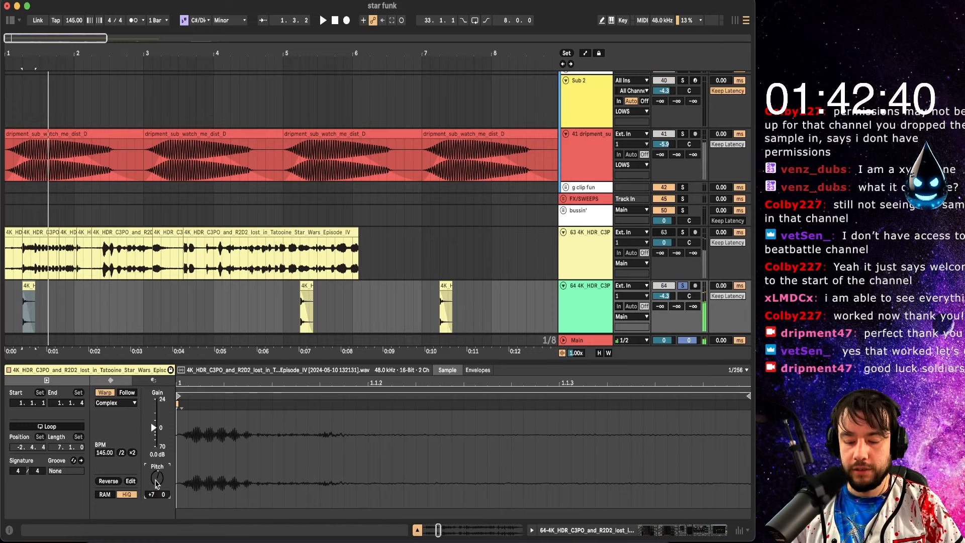
- Set the clip's pitch to -7 semitones and play the arrangement from bar 1
{"action": "type", "text": "-7"}
{"action": "key", "text": "Return"}
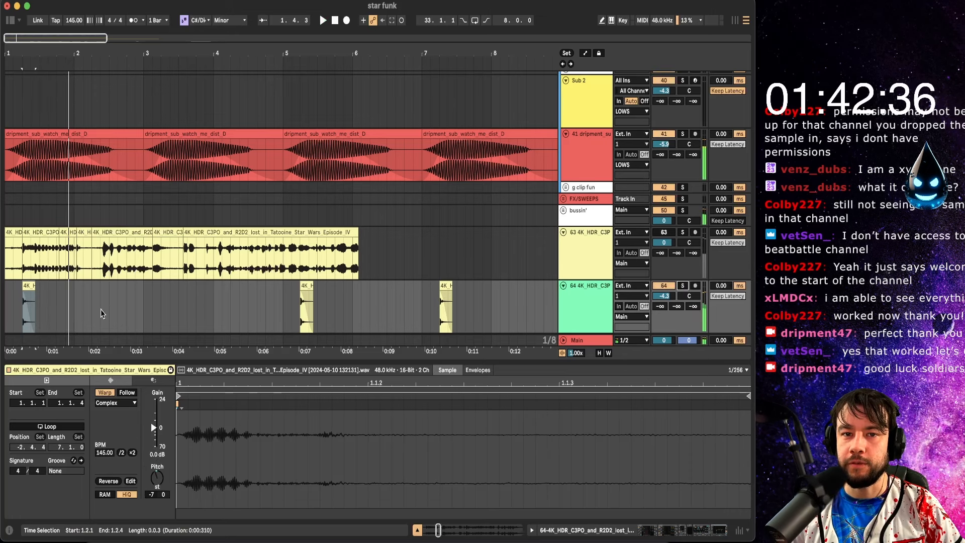
{"action": "left_click", "coordinate": [6, 315]}
{"action": "key", "text": "space"}
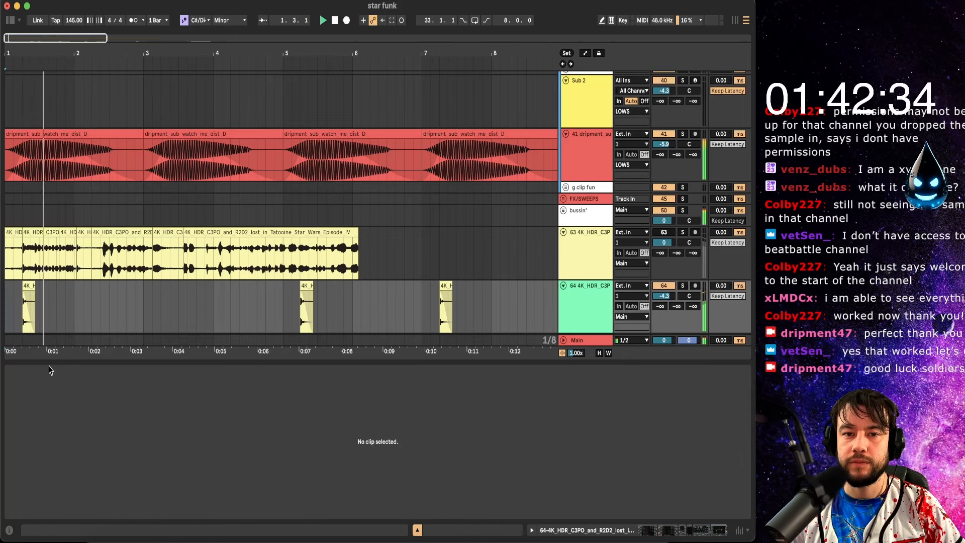
- Hide the clip detail view, lower track 64's volume to -5.8 dB and select its clip near bar 7
{"action": "key", "text": "alt+super+l"}
{"action": "scroll", "coordinate": [43, 364], "scroll_direction": "down", "scroll_amount": 3}
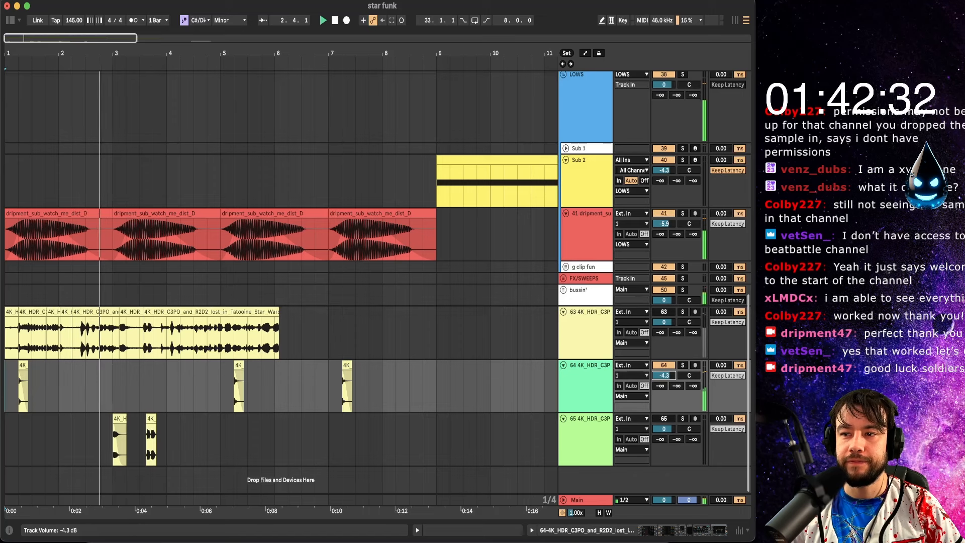
{"action": "left_click_drag", "start_coordinate": [668, 375], "coordinate": [668, 377]}
{"action": "left_click", "coordinate": [22, 365]}
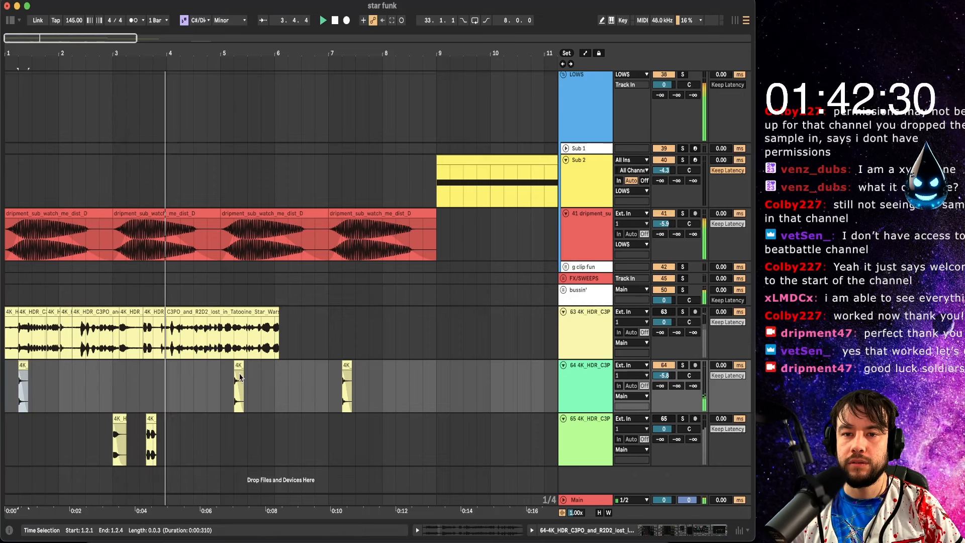
{"action": "left_click", "coordinate": [237, 382]}
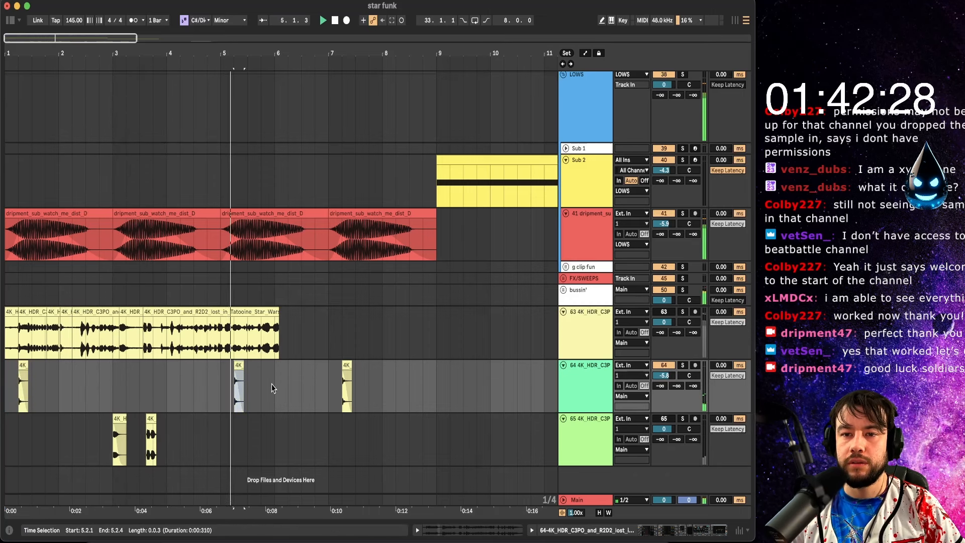
{"action": "left_click", "coordinate": [346, 368]}
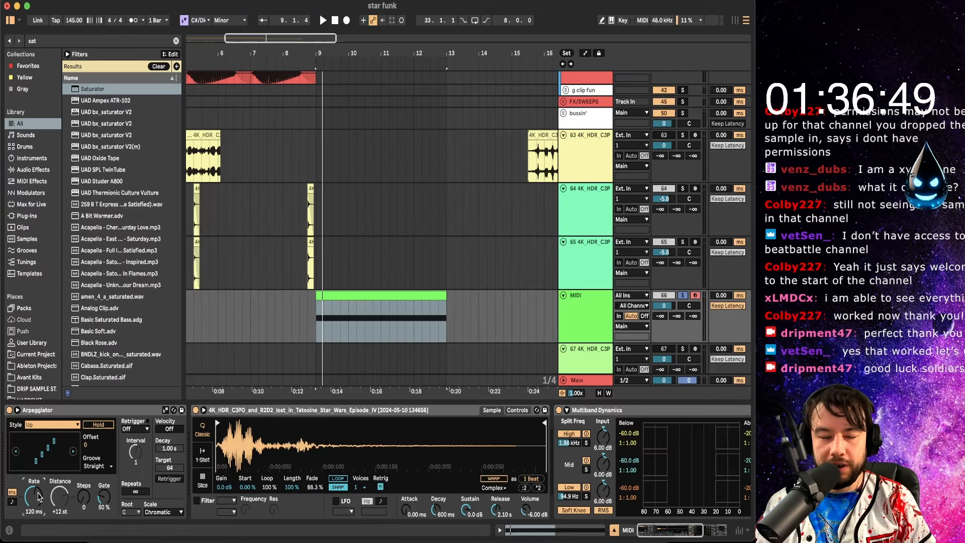
- Slow the Arpeggiator's rate to 299 ms on the soloed MIDI track, auditioning the clip from bar 9
{"action": "key", "text": "space"}
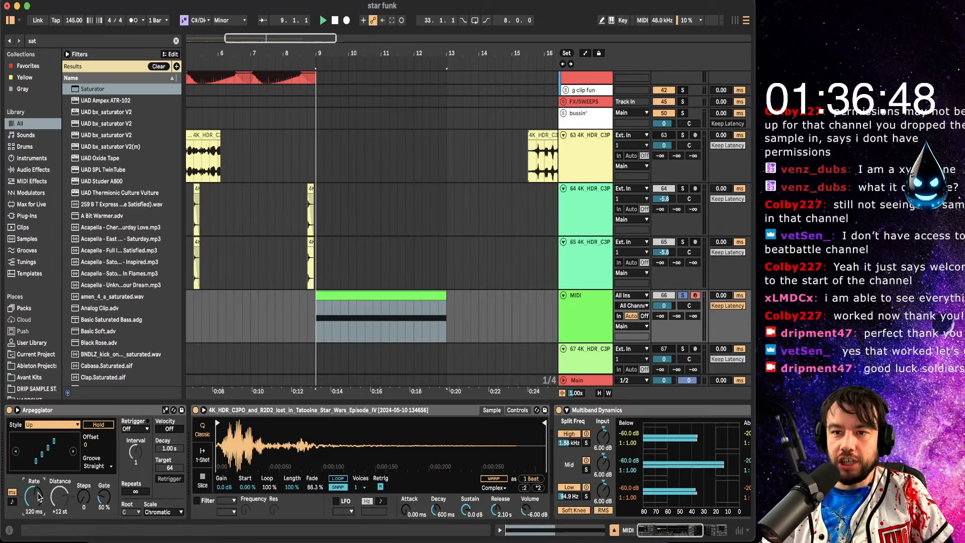
{"action": "left_click_drag", "start_coordinate": [34, 496], "coordinate": [33, 475]}
{"action": "key", "text": "space"}
{"action": "key", "text": "space"}
{"action": "key", "text": "space"}
{"action": "key", "text": "space"}
{"action": "key", "text": "space"}
{"action": "key", "text": "space"}
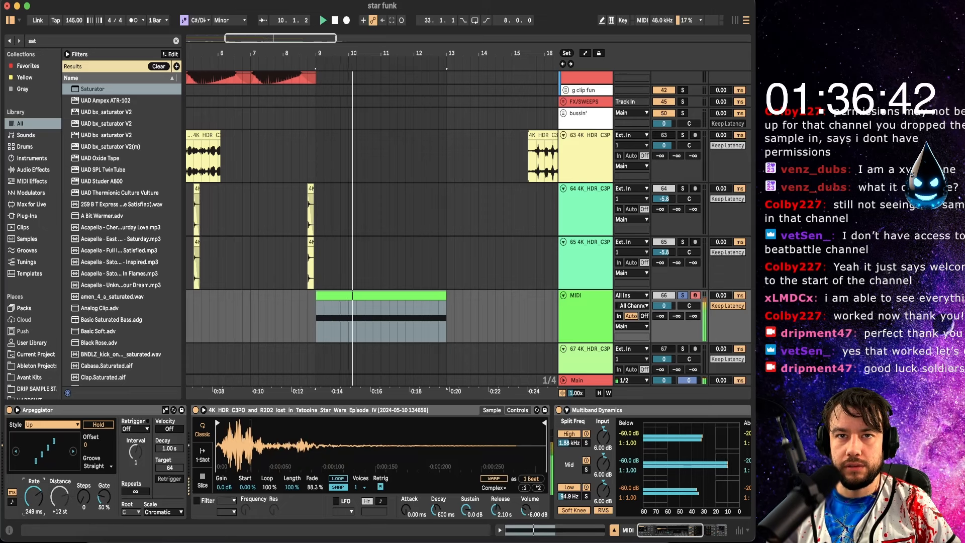
{"action": "key", "text": "space"}
{"action": "key", "text": "space"}
{"action": "key", "text": "space"}
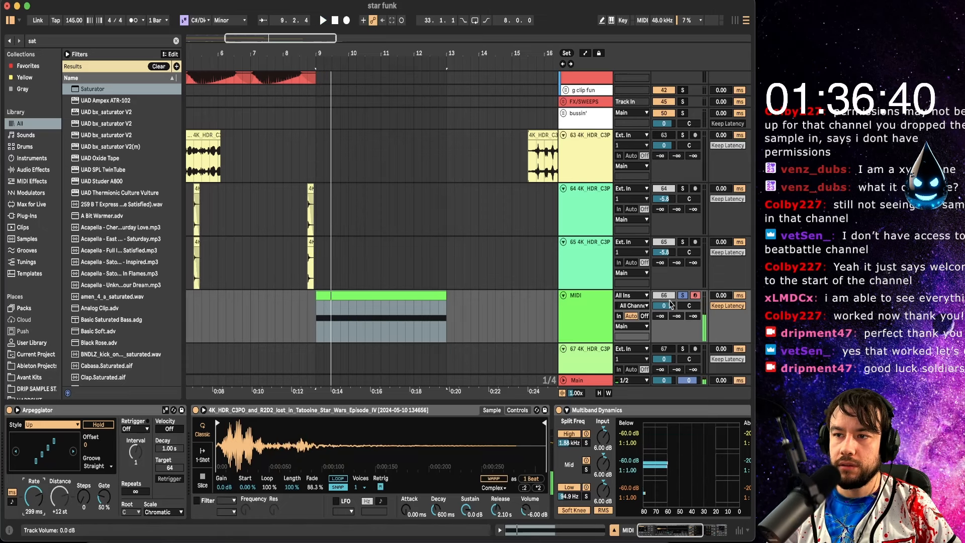
- Lower MIDI track 66's volume to -3.1 dB and set the sampler's attack to 0.57 ms, auditioning the clip
{"action": "key", "text": "space"}
{"action": "key", "text": "space"}
{"action": "key", "text": "space"}
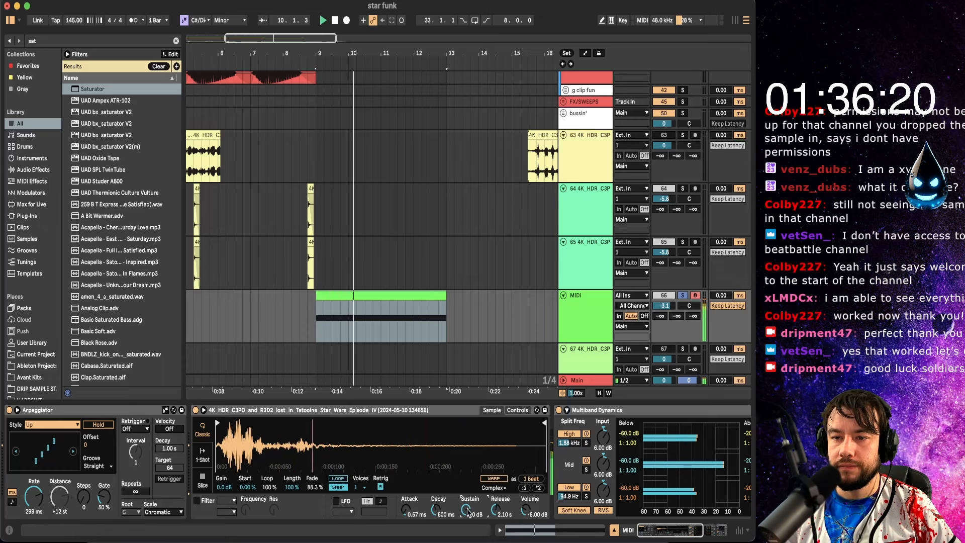
{"action": "key", "text": "space"}
{"action": "key", "text": "space"}
- Set the sampler's decay to 762 ms and its sustain to -1.3 dB while replaying the clip
{"action": "left_click_drag", "start_coordinate": [446, 512], "coordinate": [446, 531]}
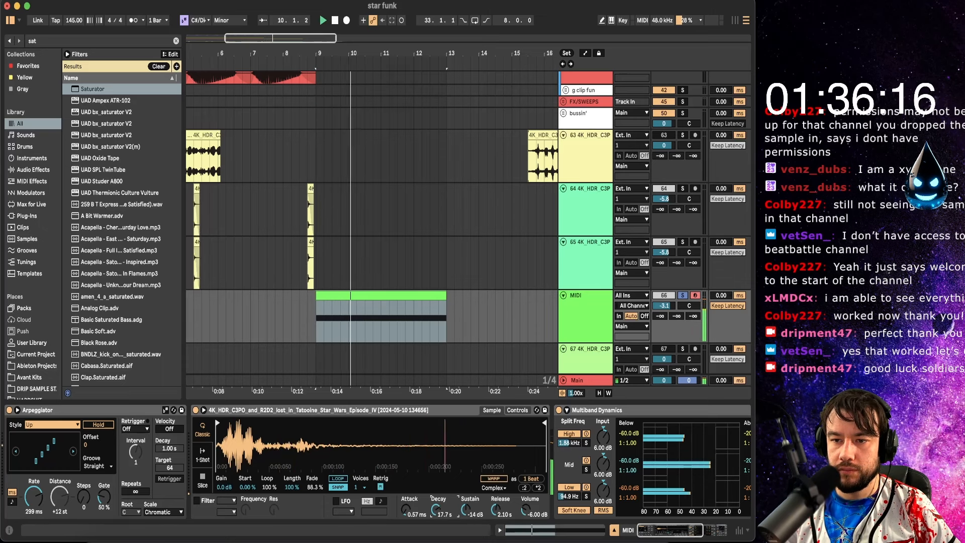
{"action": "left_click_drag", "start_coordinate": [441, 525], "coordinate": [465, 505]}
{"action": "key", "text": "space"}
{"action": "key", "text": "space"}
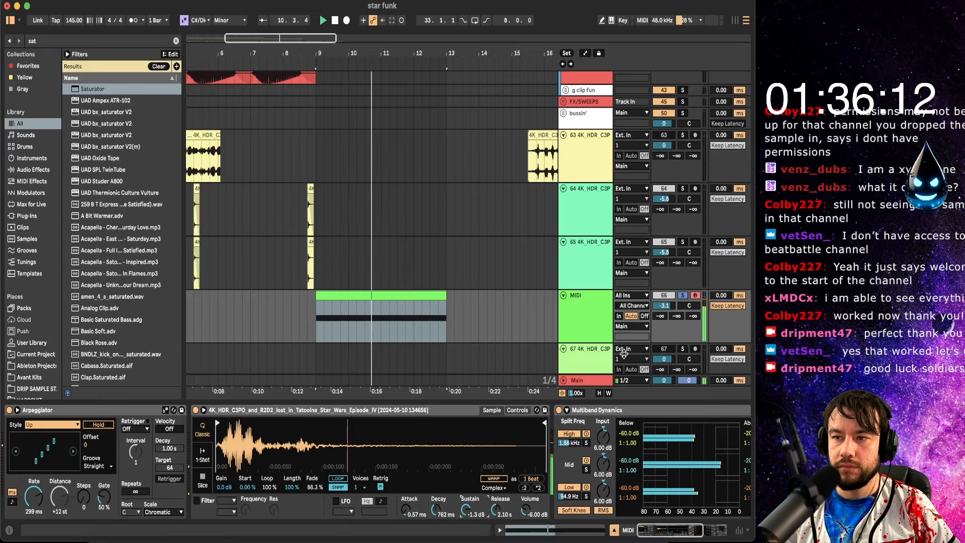
- Try a tempo-synced Arpeggiator rate of 1/16 while playing the MIDI clip
{"action": "key", "text": "space"}
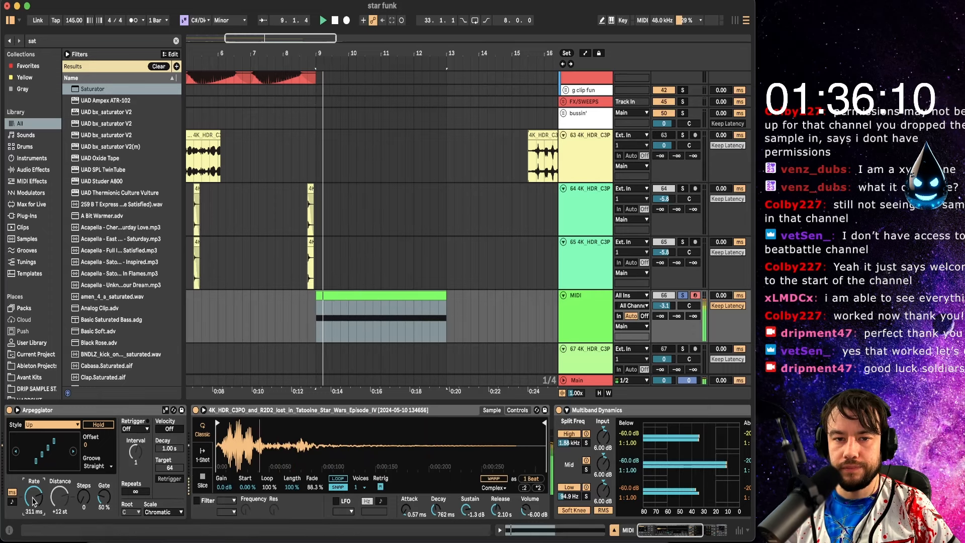
{"action": "left_click", "coordinate": [13, 502]}
{"action": "key", "text": "space"}
{"action": "left_click_drag", "start_coordinate": [36, 506], "coordinate": [35, 514]}
{"action": "key", "text": "space"}
{"action": "key", "text": "space"}
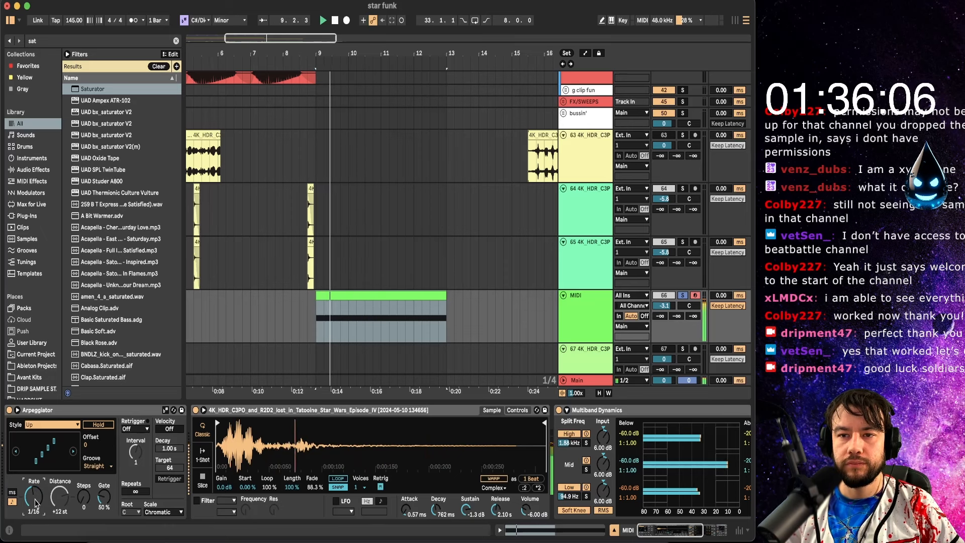
- Lower the MIDI track's volume to -5.9 dB, and switch the Arpeggiator back to a millisecond rate and increase it
{"action": "left_click_drag", "start_coordinate": [663, 306], "coordinate": [664, 315]}
{"action": "key", "text": "space"}
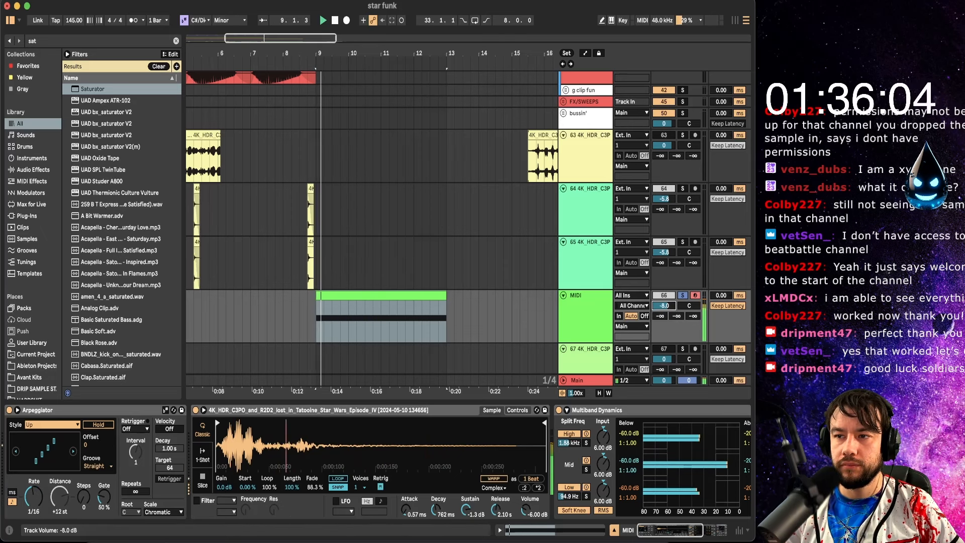
{"action": "key", "text": "space"}
{"action": "left_click", "coordinate": [12, 492]}
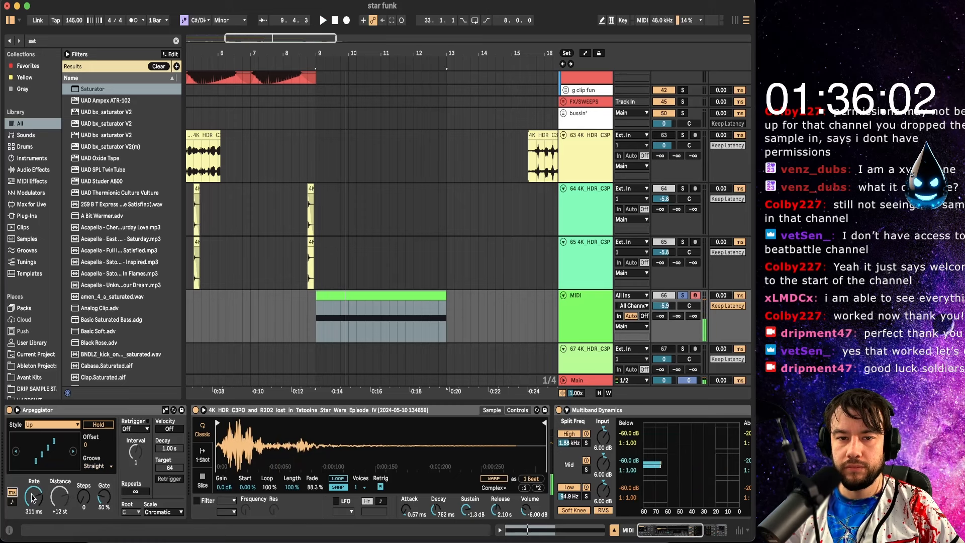
{"action": "key", "text": "space"}
{"action": "left_click_drag", "start_coordinate": [33, 497], "coordinate": [33, 476]}
{"action": "key", "text": "space"}
{"action": "key", "text": "space"}
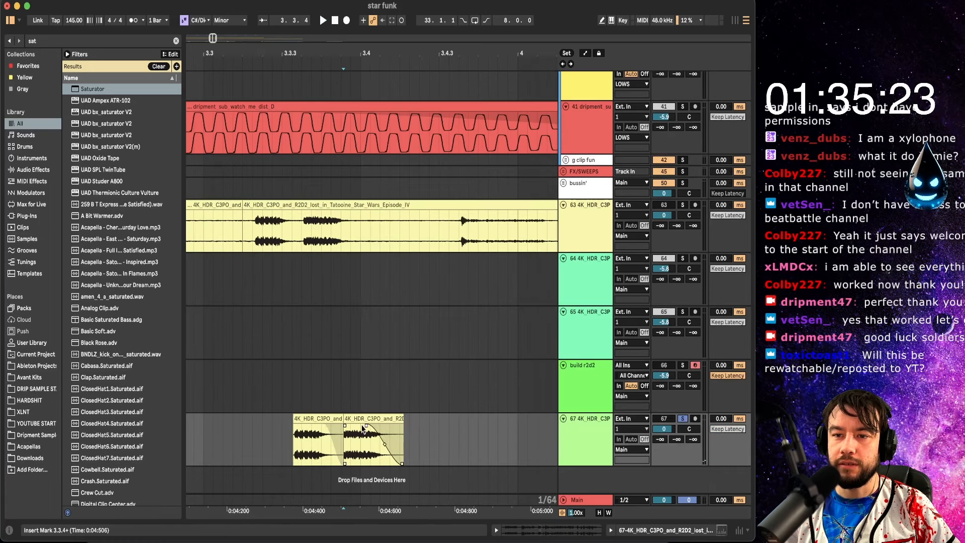
- Move the two adjoining dialogue clips on track 67 to 3.4 and bar 4, auditioning their new timing
{"action": "left_click", "coordinate": [323, 418]}
{"action": "key", "text": "space"}
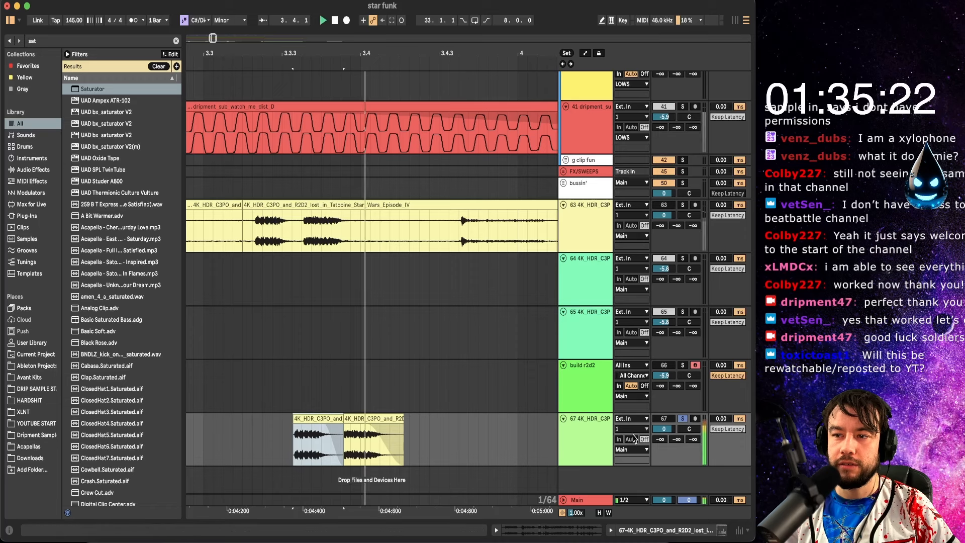
{"action": "key", "text": "space"}
{"action": "left_click_drag", "start_coordinate": [372, 416], "coordinate": [407, 419]}
{"action": "scroll", "coordinate": [440, 417], "scroll_direction": "down", "scroll_amount": 5}
{"action": "key", "text": "space"}
{"action": "scroll", "coordinate": [426, 426], "scroll_direction": "right", "scroll_amount": 5}
{"action": "key", "text": "space"}
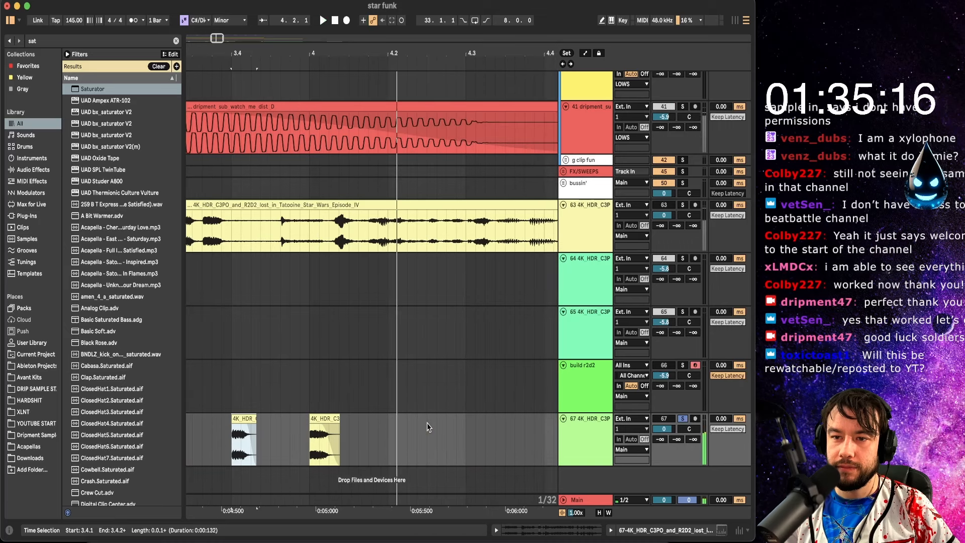
{"action": "key", "text": "space"}
{"action": "key", "text": "space"}
{"action": "scroll", "coordinate": [339, 412], "scroll_direction": "down", "scroll_amount": 2}
{"action": "scroll", "coordinate": [339, 412], "scroll_direction": "down", "scroll_amount": 4}
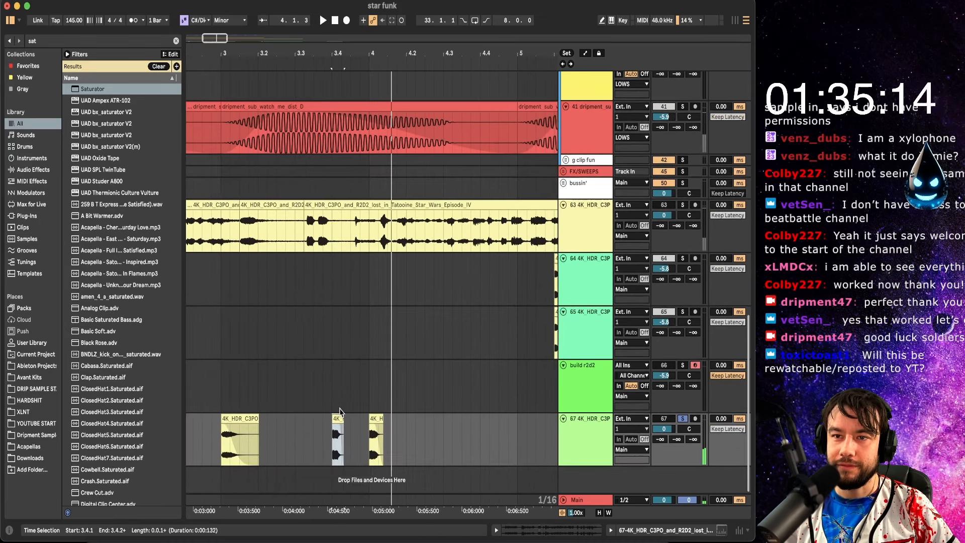
{"action": "right_click", "coordinate": [340, 411]}
{"action": "left_click", "coordinate": [350, 439]}
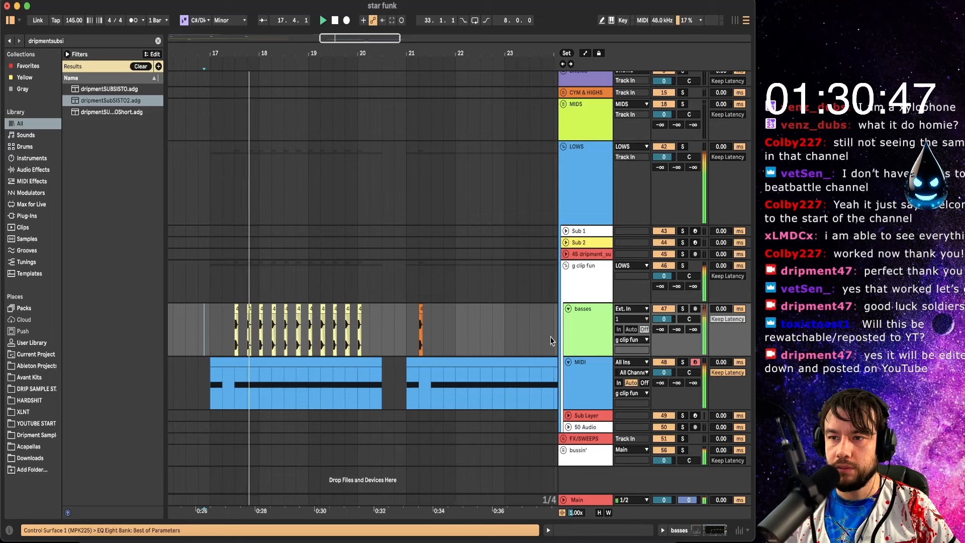
- Solo the basses track and audition its repeated clips from bar 17
{"action": "left_click", "coordinate": [590, 323]}
{"action": "key", "text": "s"}
{"action": "key", "text": "space"}
{"action": "key", "text": "space"}
{"action": "key", "text": "space"}
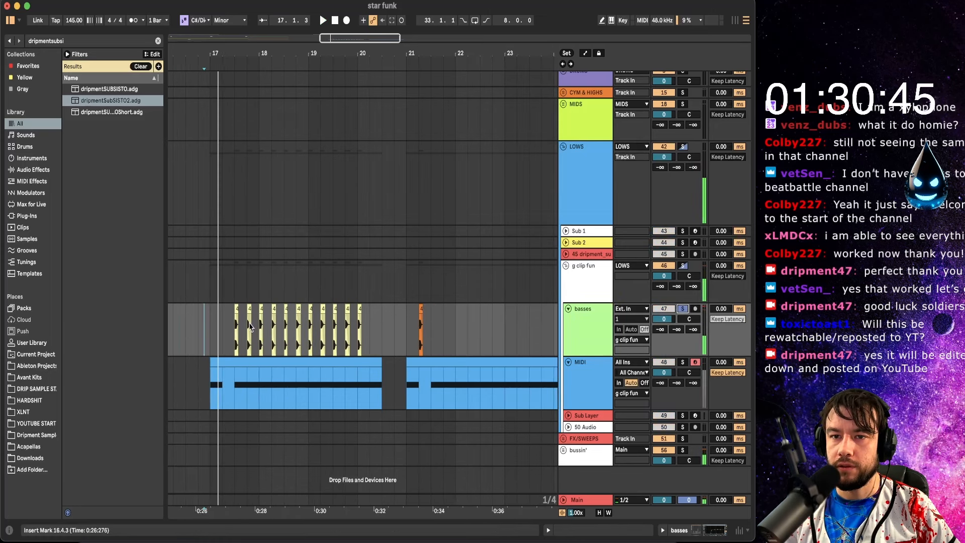
{"action": "left_click", "coordinate": [236, 333]}
{"action": "key", "text": "space"}
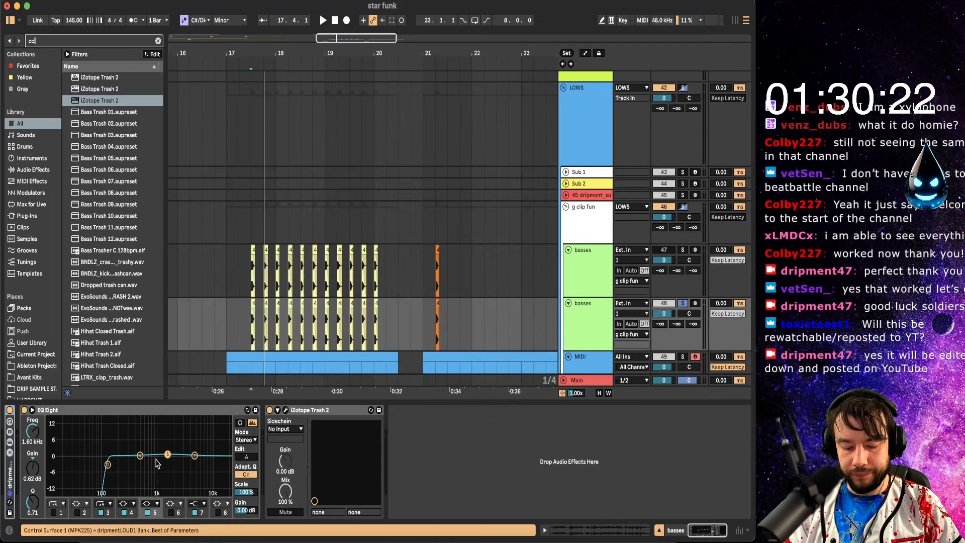
- Search for "convolver", add Convolver Gun to the second basses track and place iZotope Trash 2 at the front of its chain
{"action": "type", "text": "onvolver"}
{"action": "double_click", "coordinate": [98, 89]}
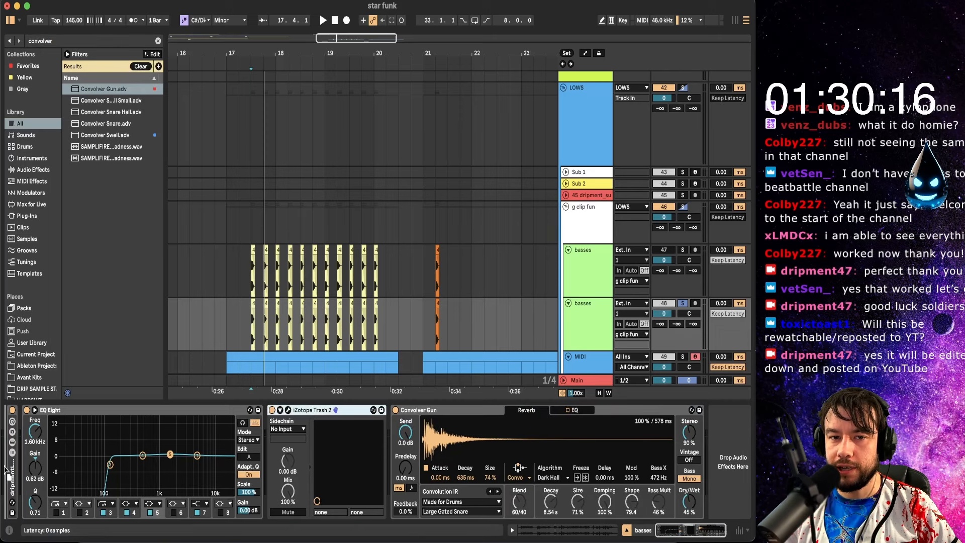
{"action": "left_click_drag", "start_coordinate": [5, 470], "coordinate": [6, 469]}
{"action": "left_click", "coordinate": [231, 464]}
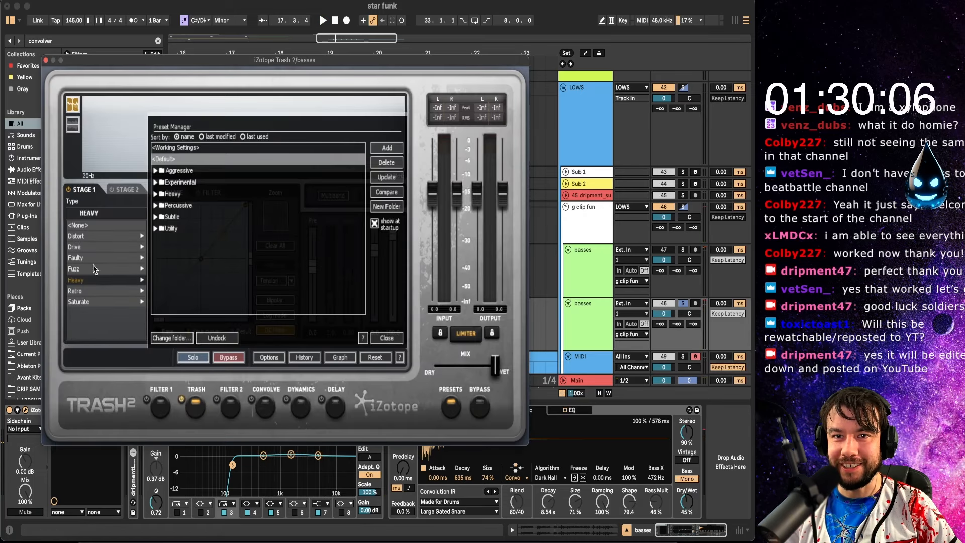
- Set Trash 2's Stage 1 distortion to Cracked Actor from the Heavy category and audition it
{"action": "left_click", "coordinate": [83, 279]}
{"action": "left_click", "coordinate": [85, 247]}
{"action": "key", "text": "space"}
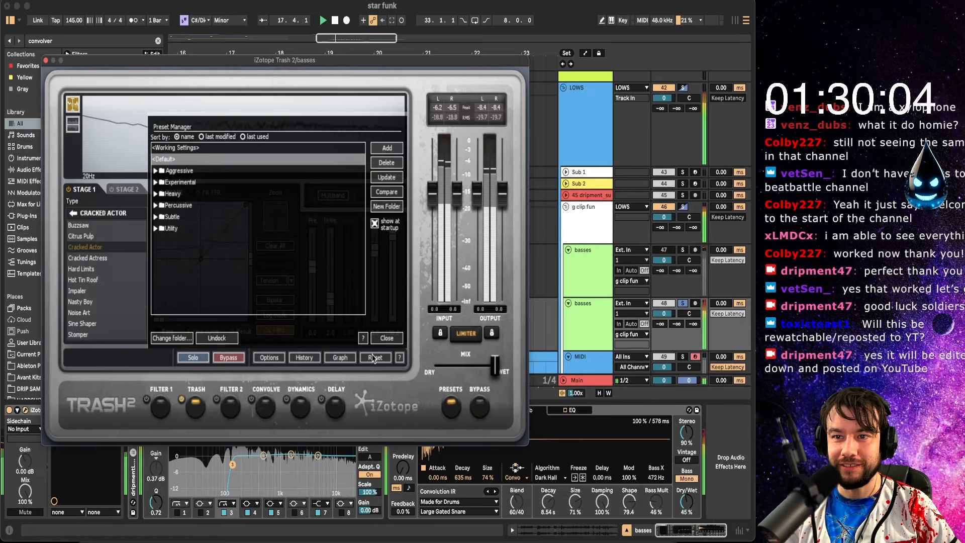
- Change Trash 2's Stage 1 distortion to Cracked Actress, audition it and close the plug-in
{"action": "left_click", "coordinate": [387, 338]}
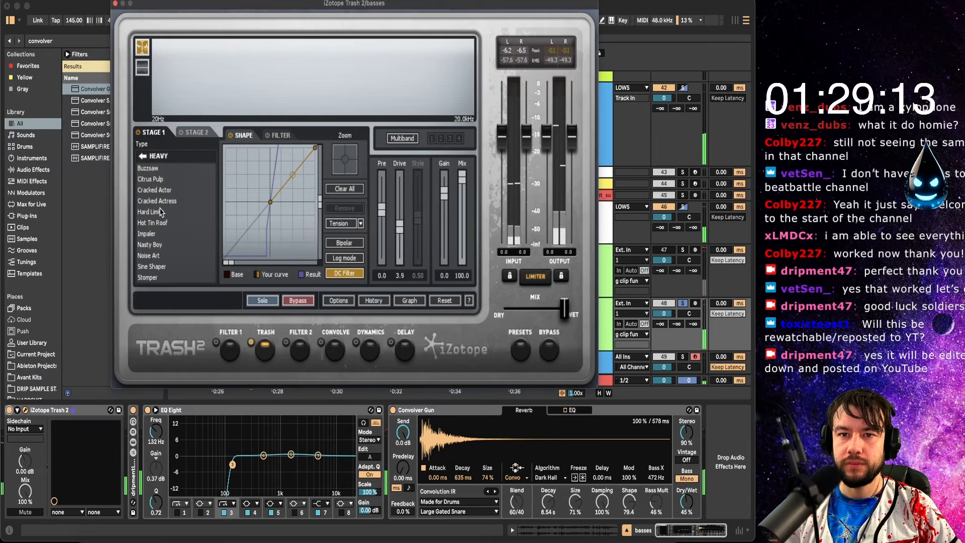
{"action": "left_click", "coordinate": [160, 224]}
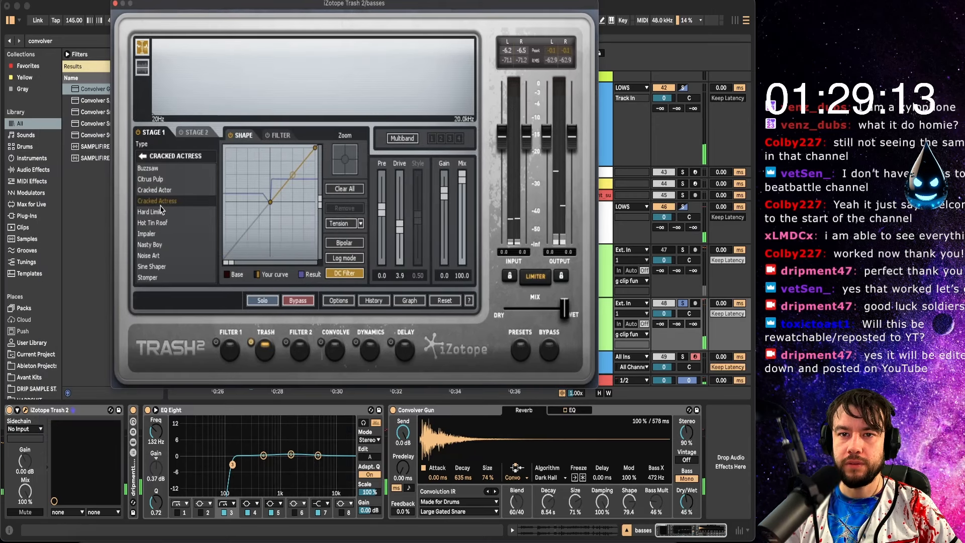
{"action": "left_click", "coordinate": [155, 201]}
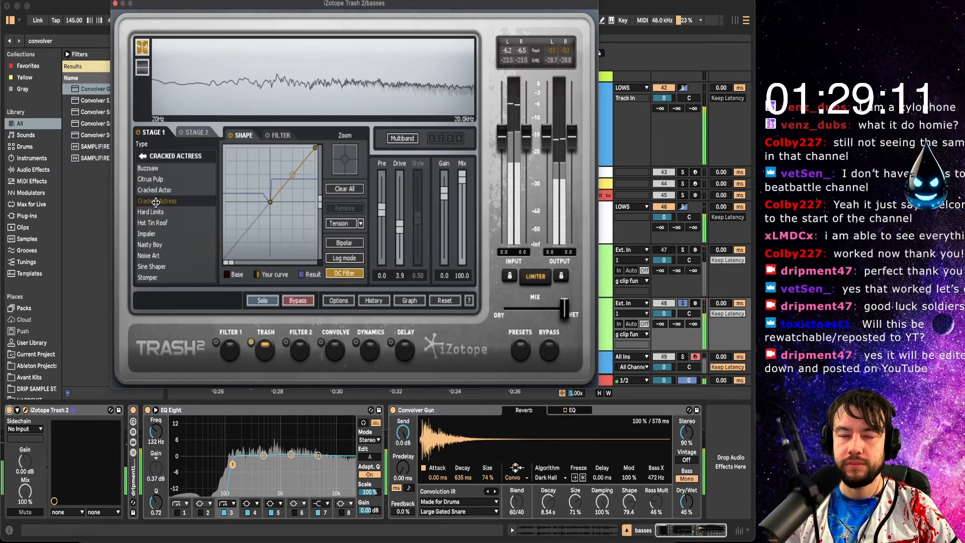
{"action": "left_click", "coordinate": [113, 3]}
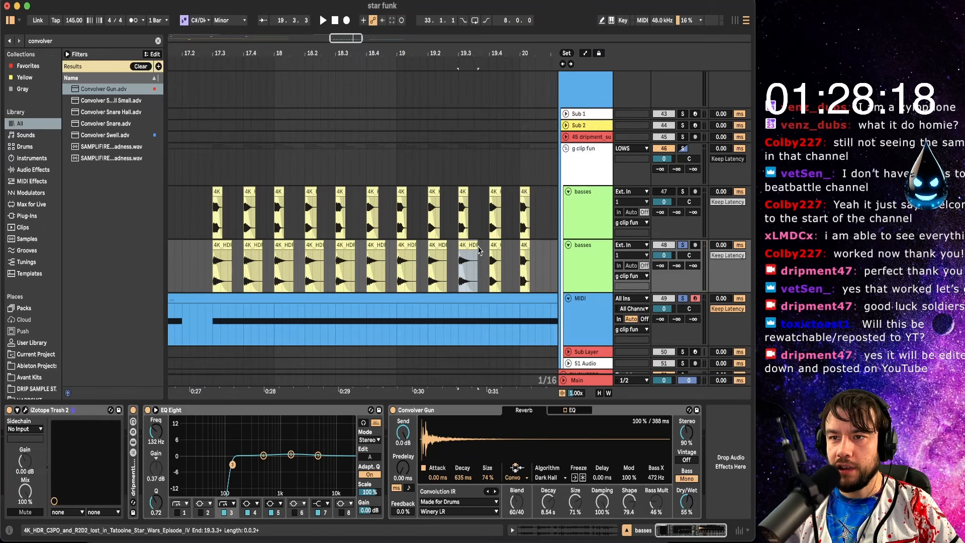
- Lengthen the last two clips on the second basses track, at 19.4 and bar 20, to match the other longer clips
{"action": "left_click", "coordinate": [495, 246]}
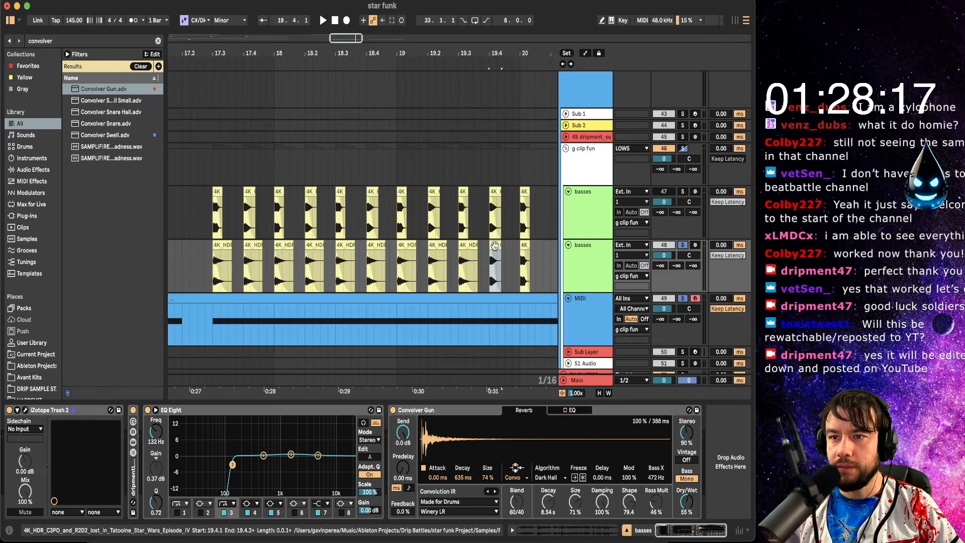
{"action": "left_click", "coordinate": [522, 243]}
{"action": "scroll", "coordinate": [548, 241], "scroll_direction": "right", "scroll_amount": 2}
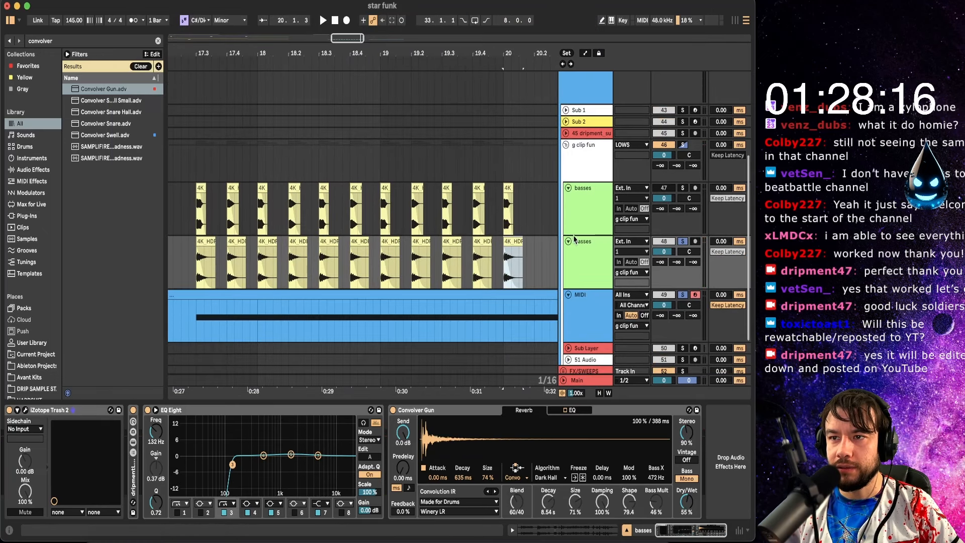
- Insert a MIDI track below the second basses track, search for "ser", load Serum on it and solo the track
{"action": "left_click", "coordinate": [577, 272]}
{"action": "key", "text": "super+shift+t"}
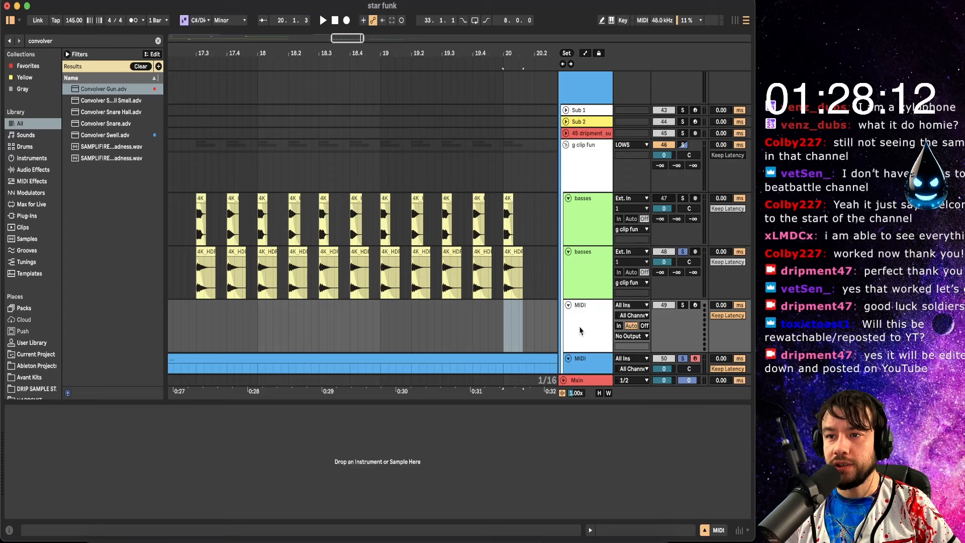
{"action": "type", "text": "ser"}
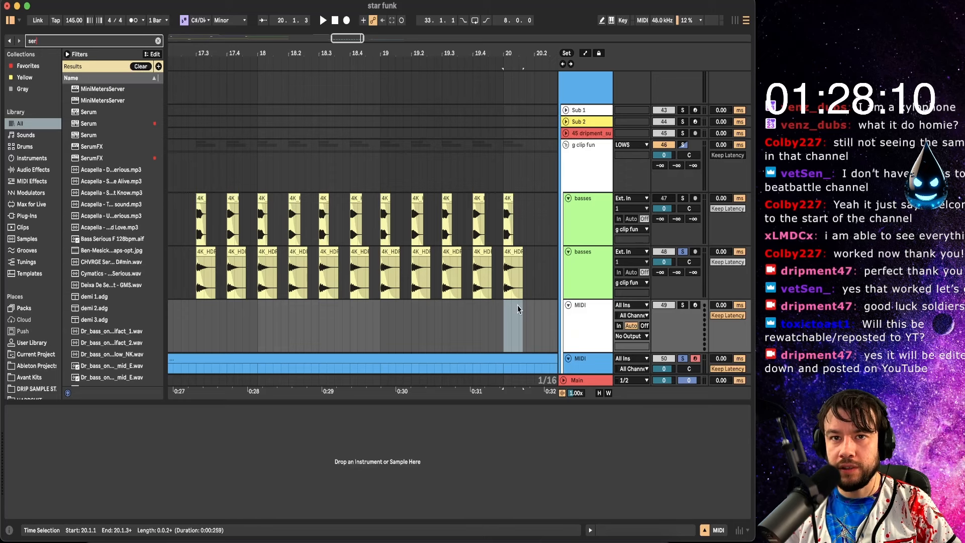
{"action": "left_click", "coordinate": [106, 135]}
{"action": "double_click", "coordinate": [106, 134]}
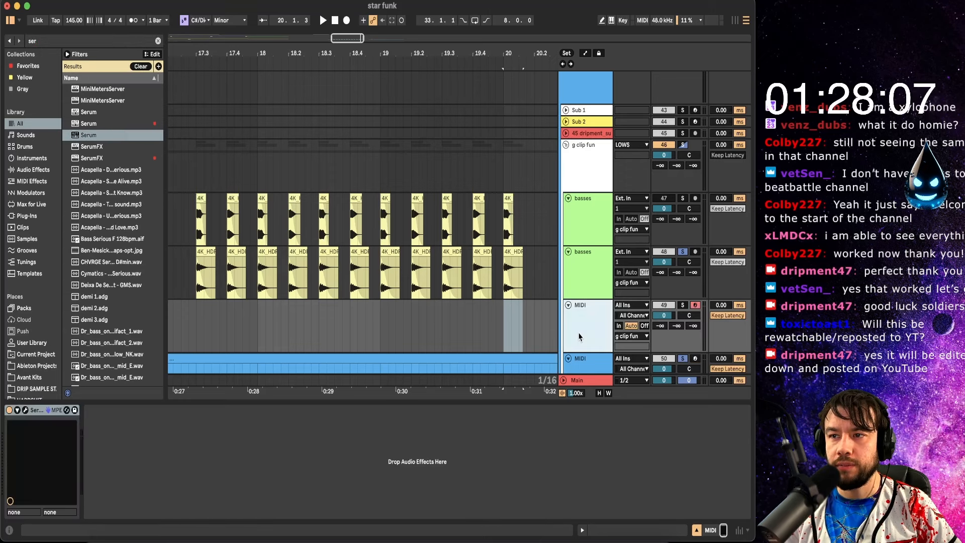
{"action": "left_click", "coordinate": [680, 306]}
{"action": "left_click", "coordinate": [570, 320]}
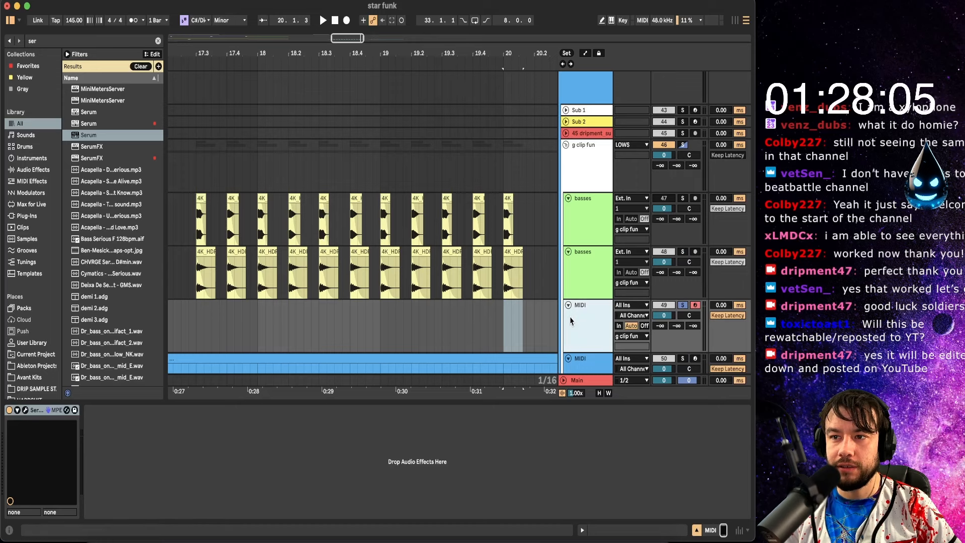
- Import the first basses track's clip at 17.3 into Serum's Oscillator A as a wavetable and open its table editor
{"action": "left_click", "coordinate": [201, 197]}
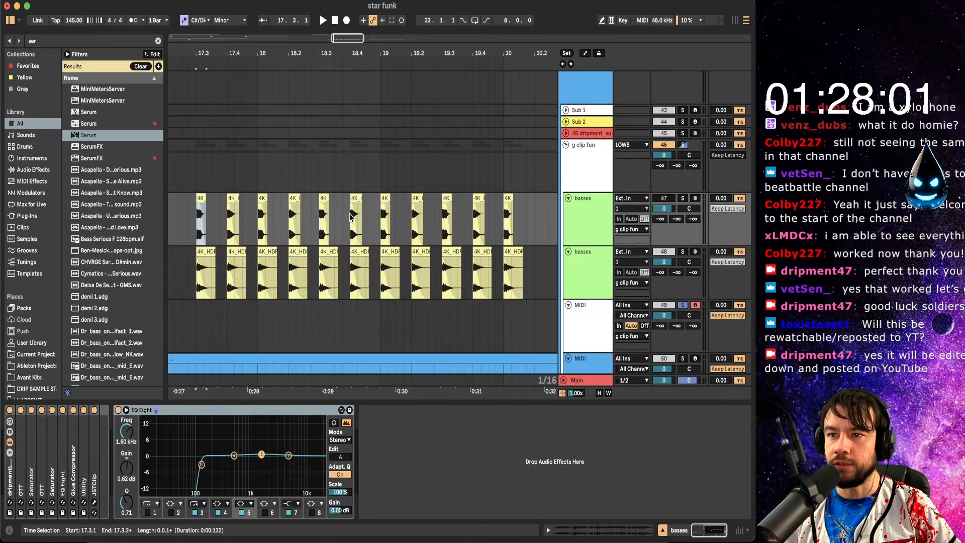
{"action": "scroll", "coordinate": [213, 151], "scroll_direction": "down", "scroll_amount": 3}
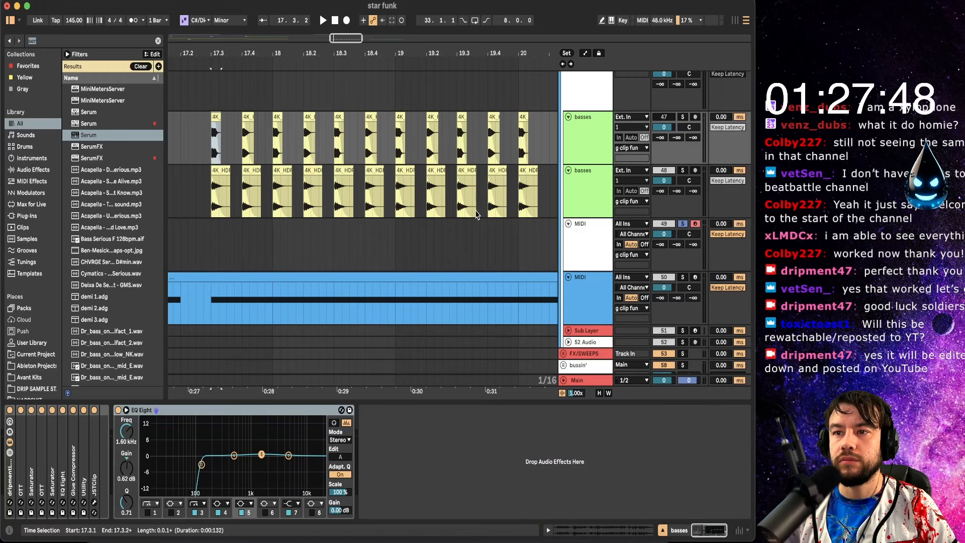
{"action": "key", "text": "Down"}
{"action": "key", "text": "Down"}
{"action": "left_click_drag", "start_coordinate": [221, 127], "coordinate": [424, 217]}
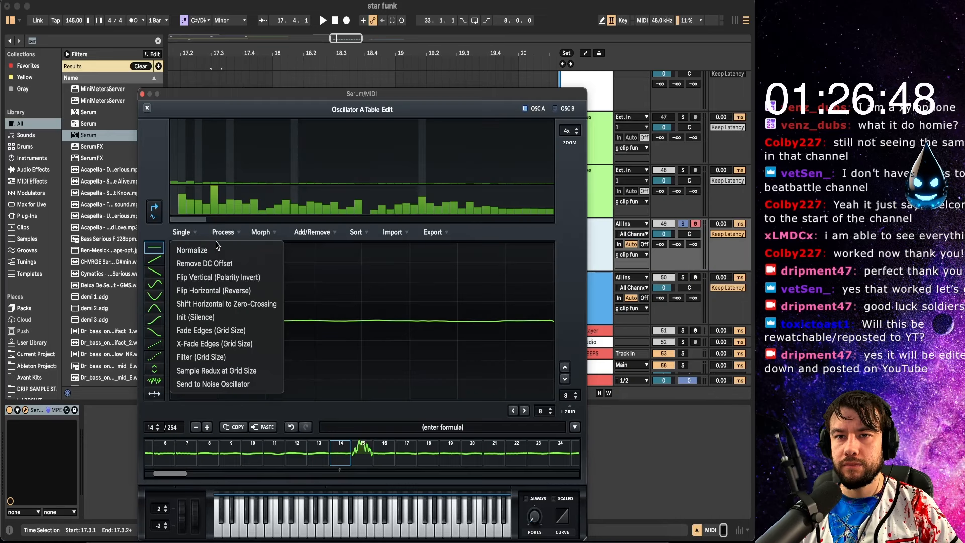
- Process the wavetable with Normalize Each (Gained Separately) and X-Fade Edges (Grid Size), and close the table editor
{"action": "left_click", "coordinate": [232, 234]}
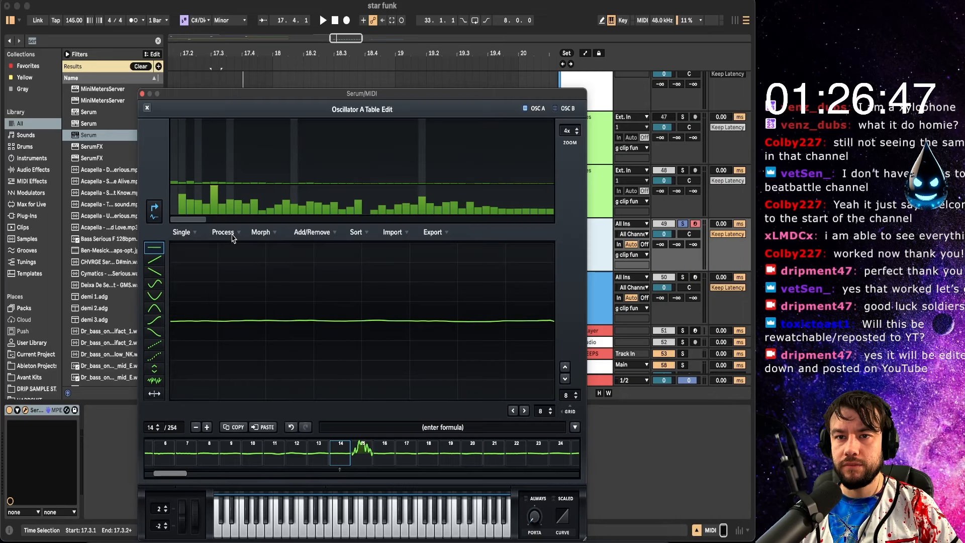
{"action": "left_click", "coordinate": [232, 234]}
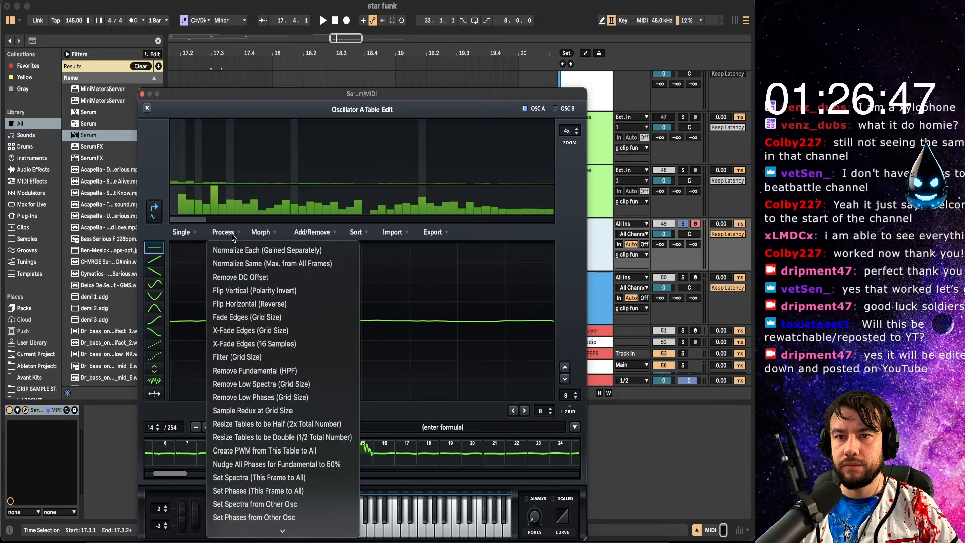
{"action": "left_click", "coordinate": [265, 251]}
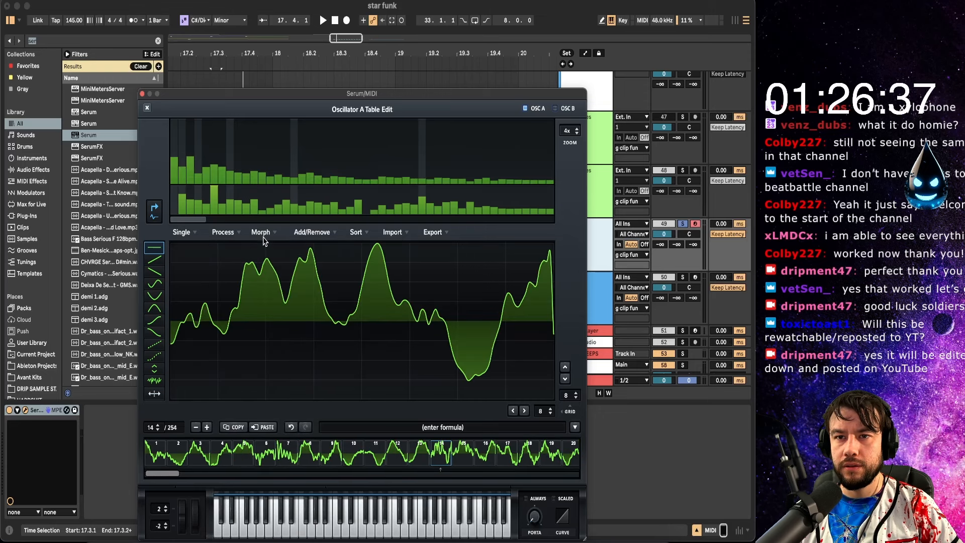
{"action": "left_click", "coordinate": [263, 235]}
{"action": "left_click", "coordinate": [231, 232]}
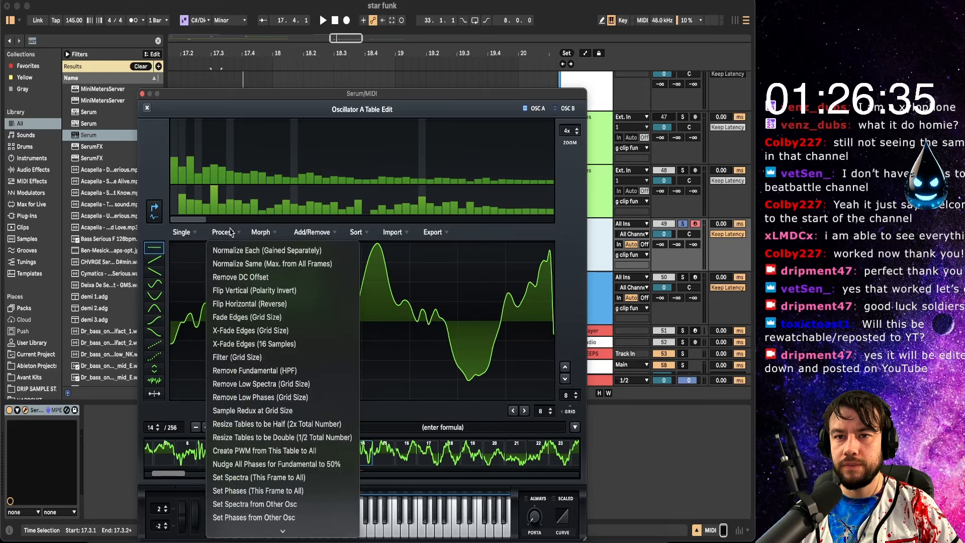
{"action": "left_click", "coordinate": [231, 232]}
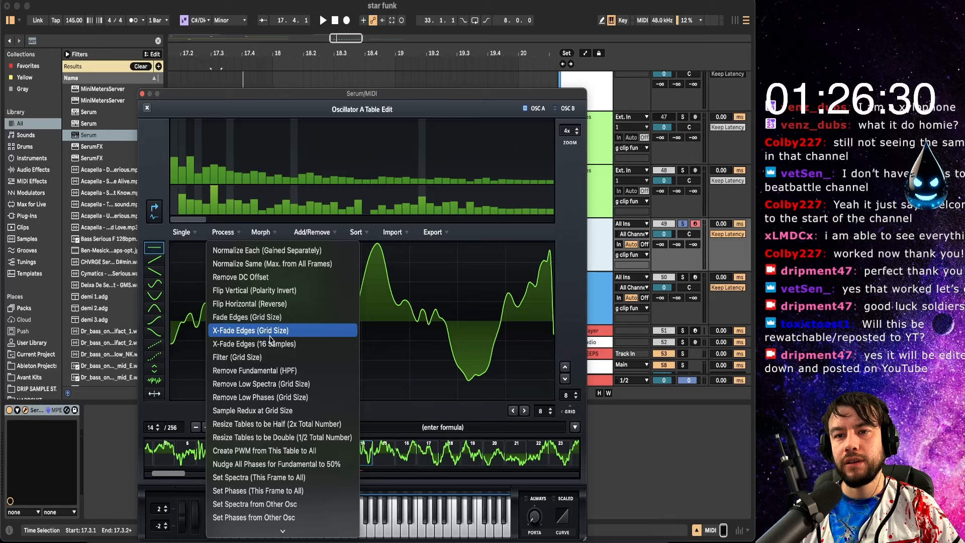
{"action": "left_click", "coordinate": [270, 333]}
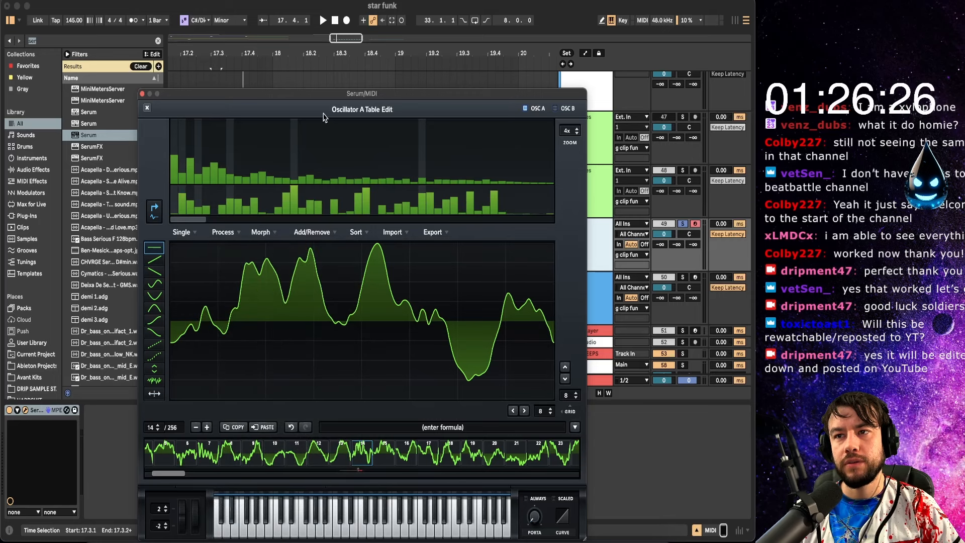
{"action": "left_click", "coordinate": [146, 108]}
- Sweep Oscillator A's wavetable position while auditioning notes at a lower octave, and close Serum
{"action": "left_click_drag", "start_coordinate": [230, 322], "coordinate": [233, 292]}
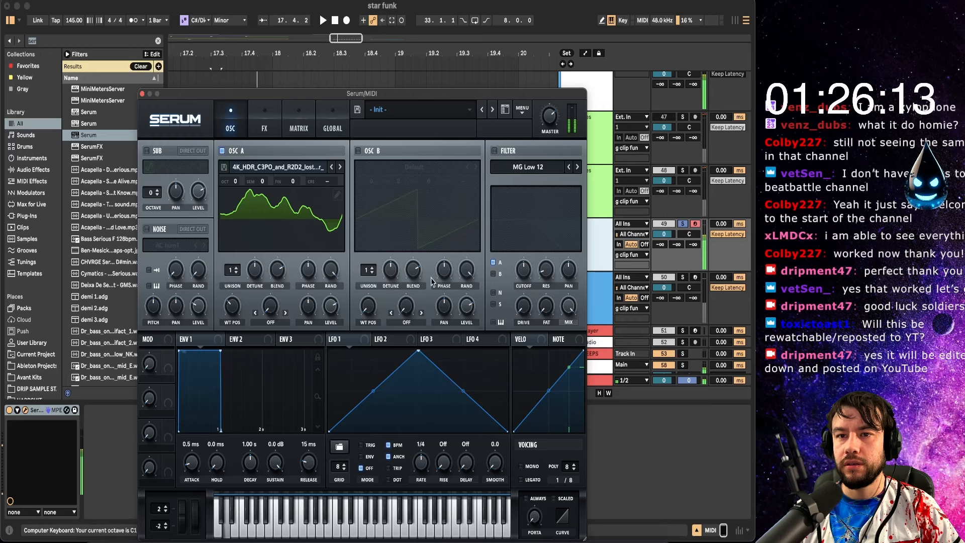
{"action": "key", "text": "z"}
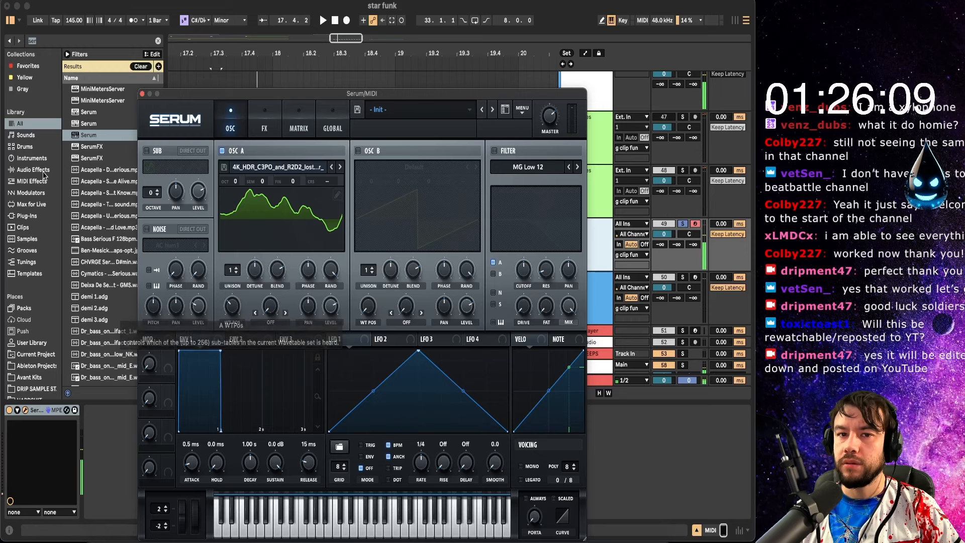
{"action": "left_click", "coordinate": [142, 94]}
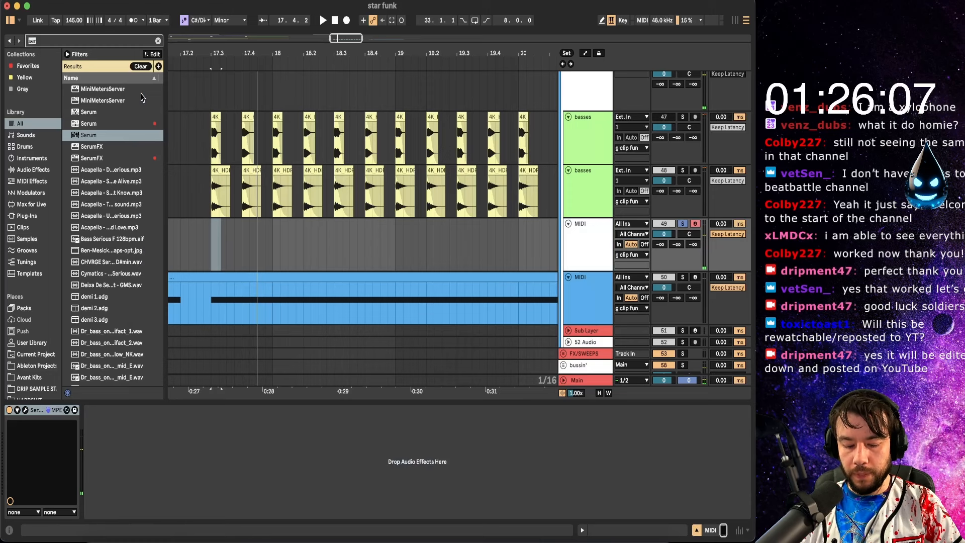
- Search for "ott", add the OTT plug-in after Serum and open it for auditioning
{"action": "type", "text": "ott"}
{"action": "left_click_drag", "start_coordinate": [113, 100], "coordinate": [209, 447]}
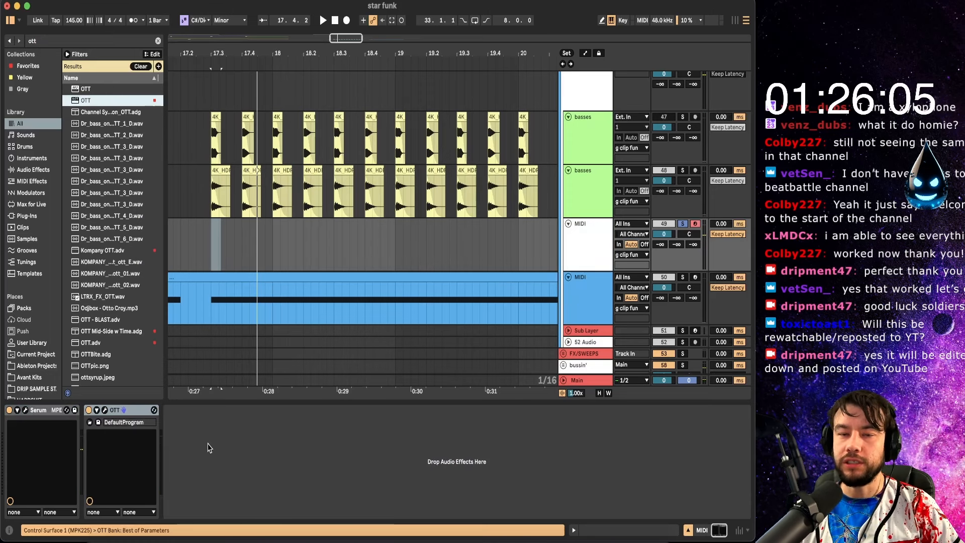
{"action": "left_click", "coordinate": [105, 410]}
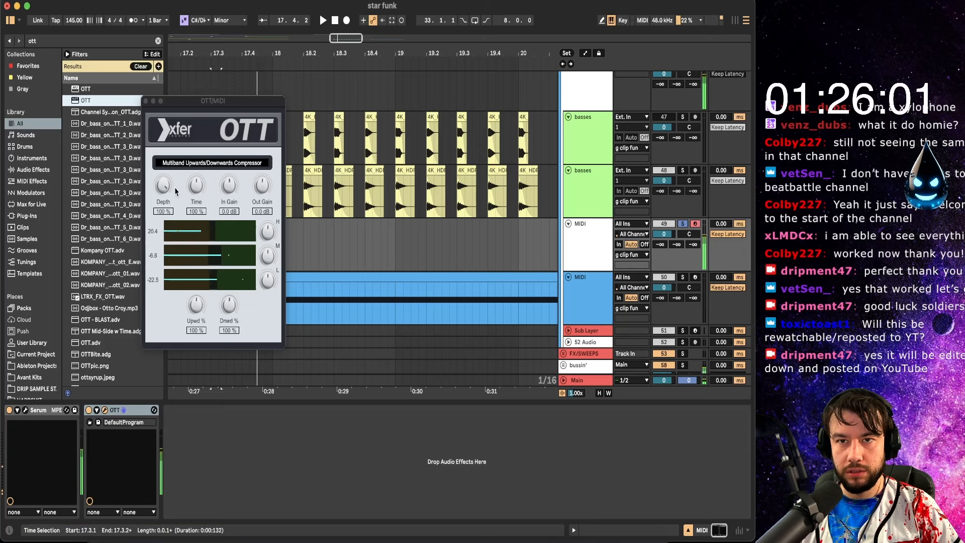
- Search for "sa", add Saturator after OTT with Drive at 10.9 dB, and close OTT
{"action": "key", "text": "super+f"}
{"action": "type", "text": "sa"}
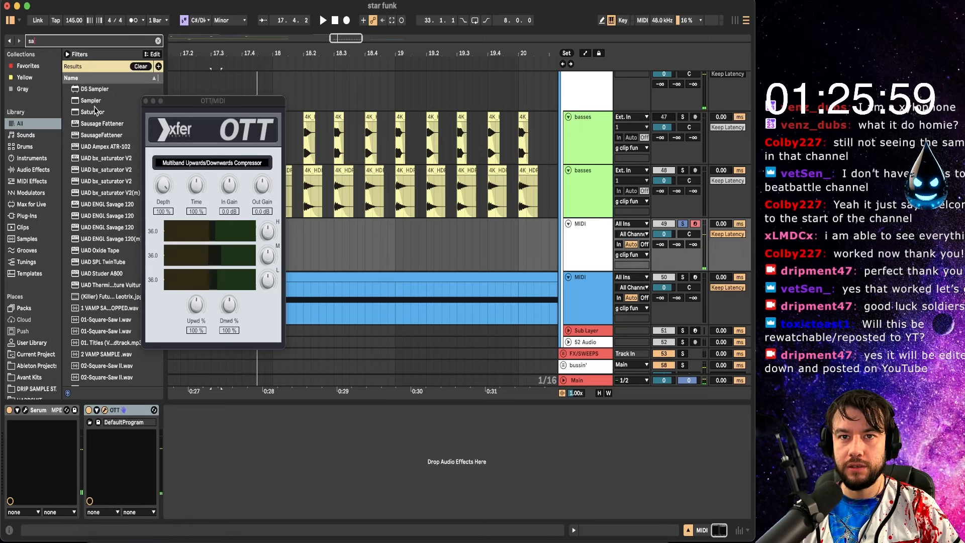
{"action": "left_click_drag", "start_coordinate": [95, 111], "coordinate": [199, 418]}
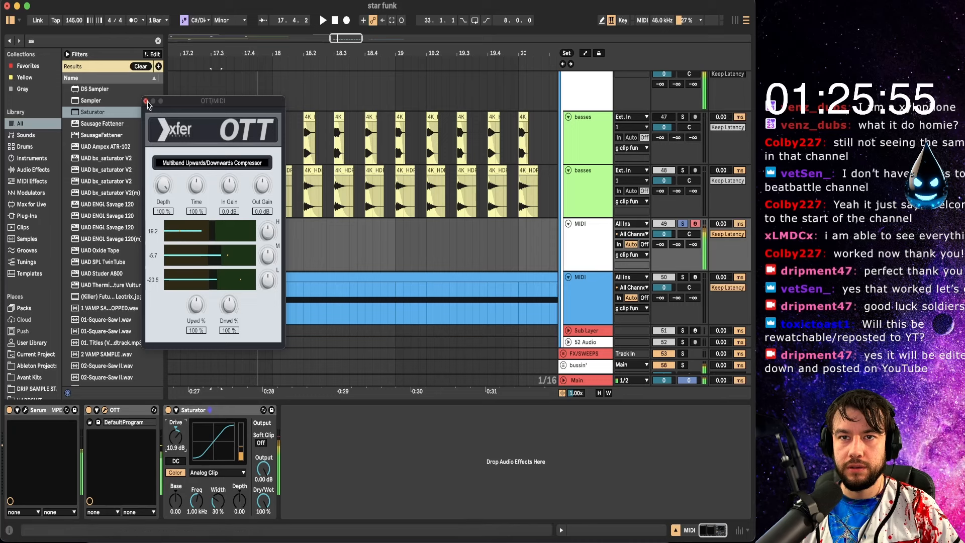
{"action": "left_click", "coordinate": [146, 101]}
- Adjust Oscillator A's wavetable position in Serum and enable Oscillator B with the Analog wavetable PWM Reso
{"action": "left_click", "coordinate": [25, 410]}
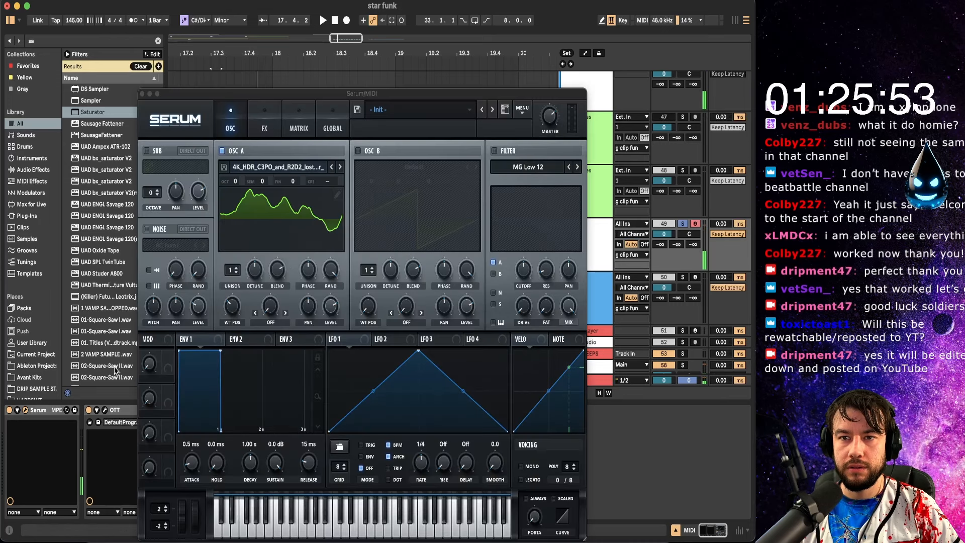
{"action": "left_click_drag", "start_coordinate": [232, 314], "coordinate": [233, 304]}
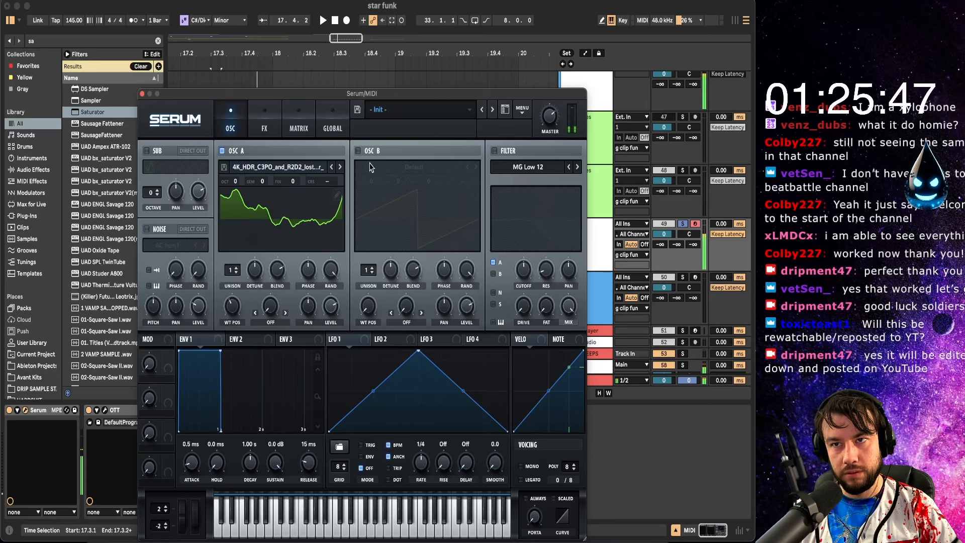
{"action": "left_click", "coordinate": [358, 151]}
{"action": "left_click", "coordinate": [414, 167]}
{"action": "mouse_move", "coordinate": [386, 198]}
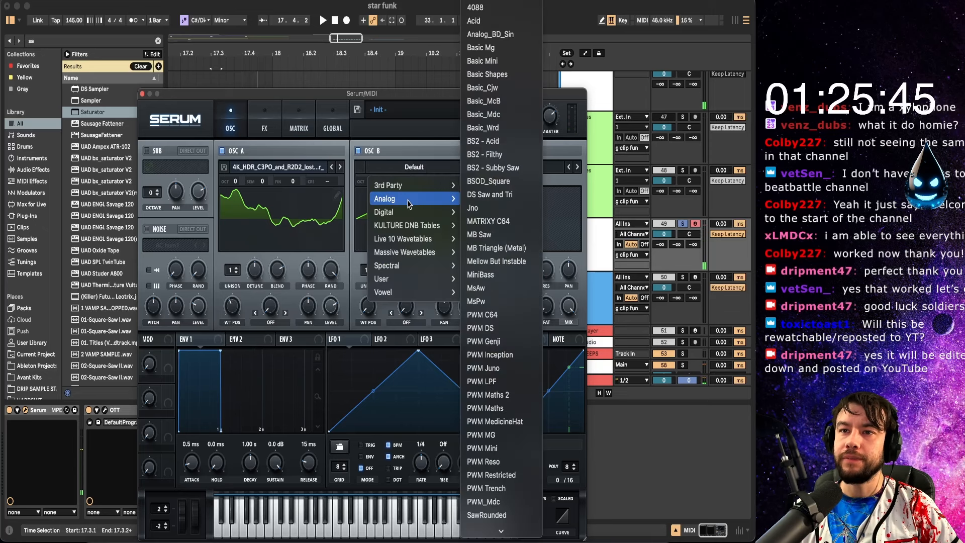
{"action": "left_click", "coordinate": [482, 461]}
- Set Oscillator A's warp mode to FM (From B)
{"action": "left_click", "coordinate": [410, 322]}
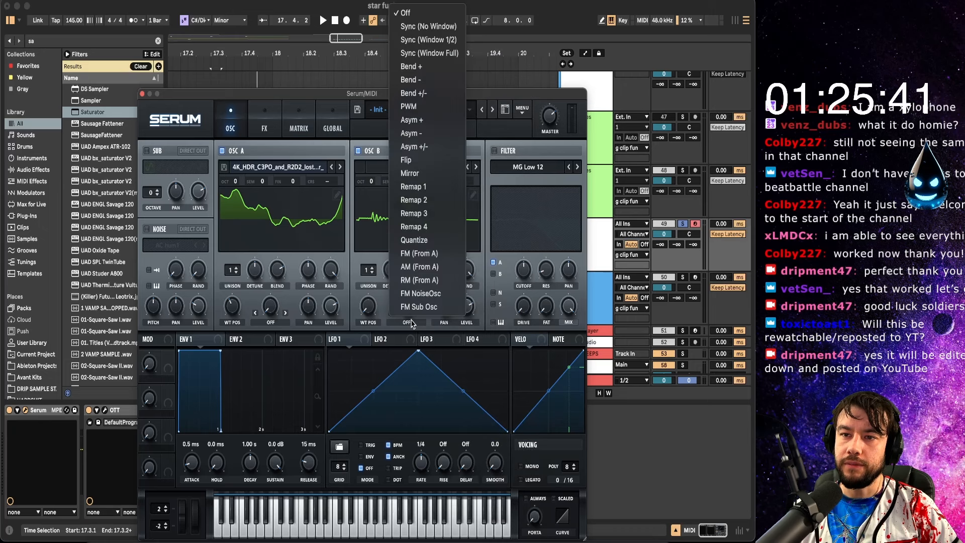
{"action": "left_click", "coordinate": [406, 322]}
{"action": "left_click", "coordinate": [271, 322]}
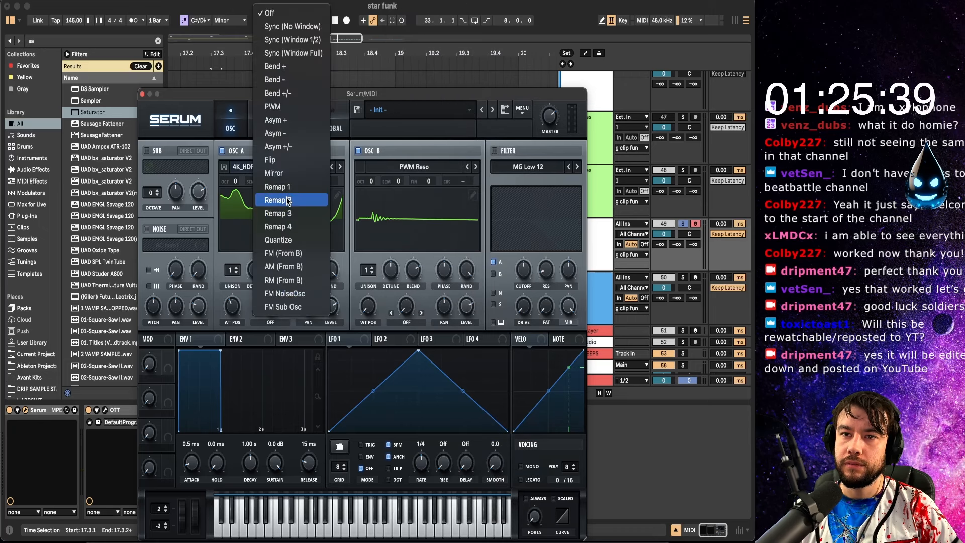
{"action": "left_click", "coordinate": [276, 253]}
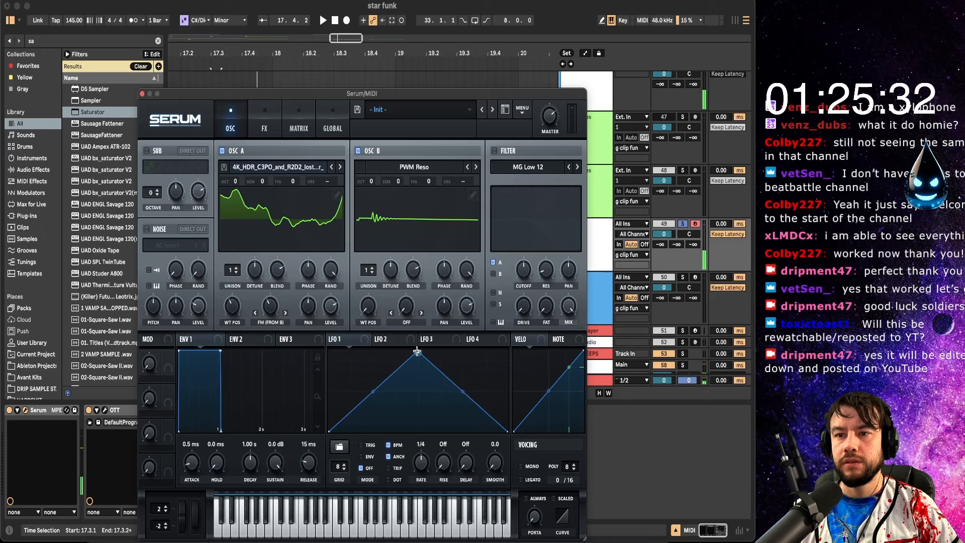
- Shape LFO 1 with an early peak and curved fall for Oscillator A's FM and level, and adjust Oscillator B's wavetable position
{"action": "left_click_drag", "start_coordinate": [417, 350], "coordinate": [381, 329]}
{"action": "double_click", "coordinate": [466, 431]}
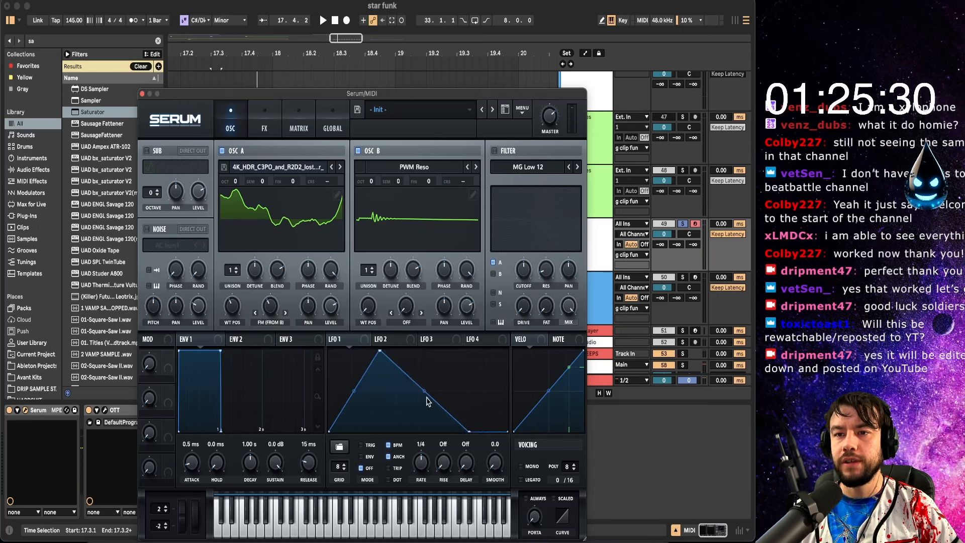
{"action": "left_click_drag", "start_coordinate": [426, 396], "coordinate": [424, 380]}
{"action": "left_click_drag", "start_coordinate": [373, 343], "coordinate": [361, 344]}
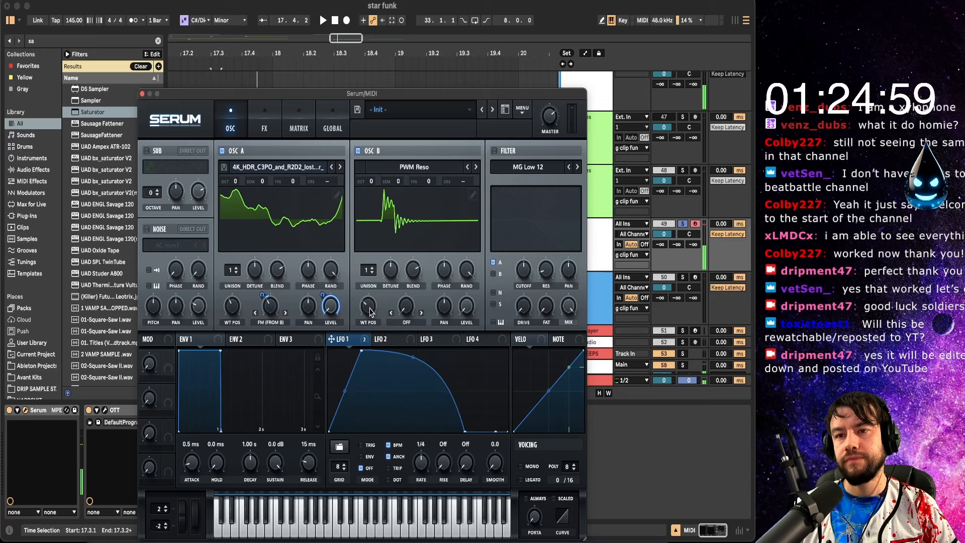
{"action": "left_click_drag", "start_coordinate": [368, 307], "coordinate": [370, 324]}
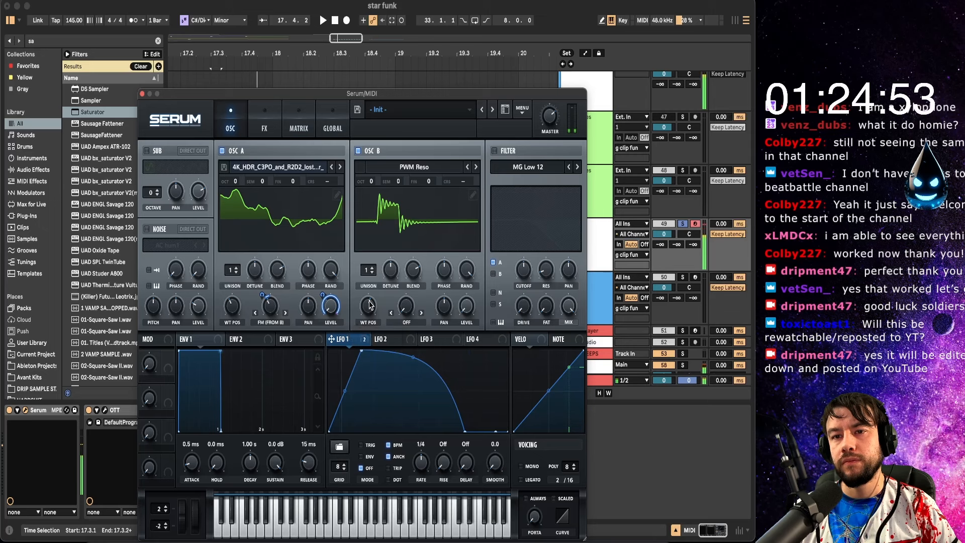
- Set the unison to 7 voices on Oscillator A and 5 voices on Oscillator B in Serum
{"action": "left_click", "coordinate": [405, 320]}
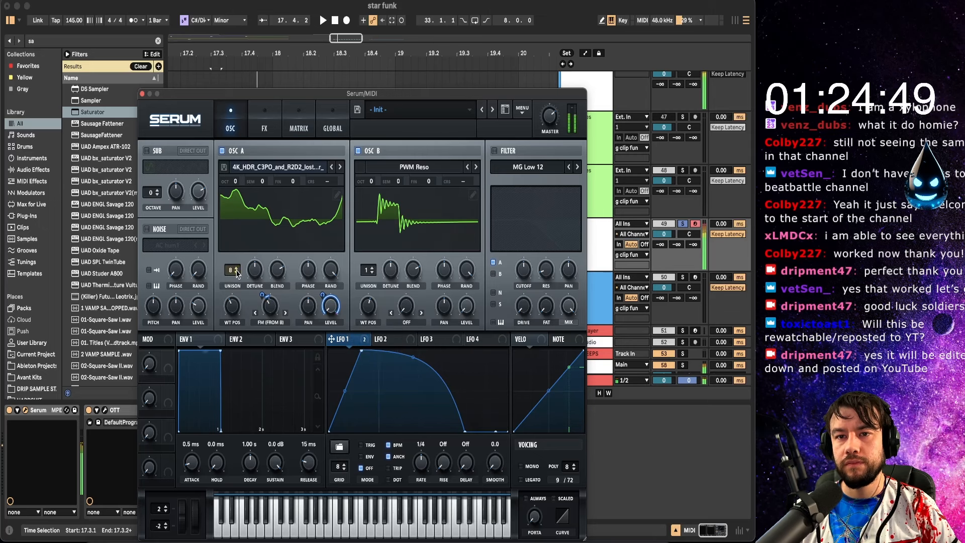
{"action": "left_click_drag", "start_coordinate": [237, 274], "coordinate": [234, 277]}
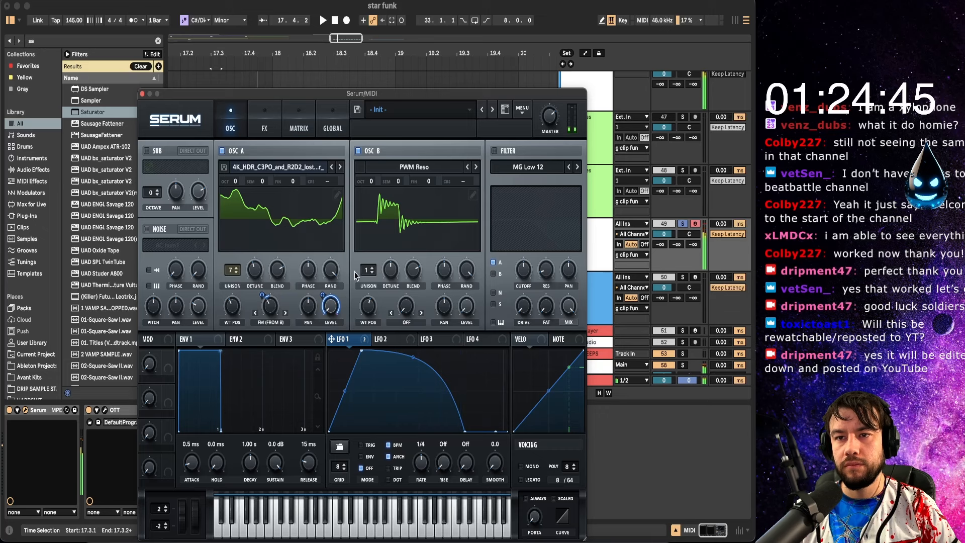
{"action": "left_click_drag", "start_coordinate": [368, 227], "coordinate": [394, 281]}
- Enable Serum's filter with type HN 12 and assign LFO 1 to modulate it
{"action": "left_click", "coordinate": [493, 151]}
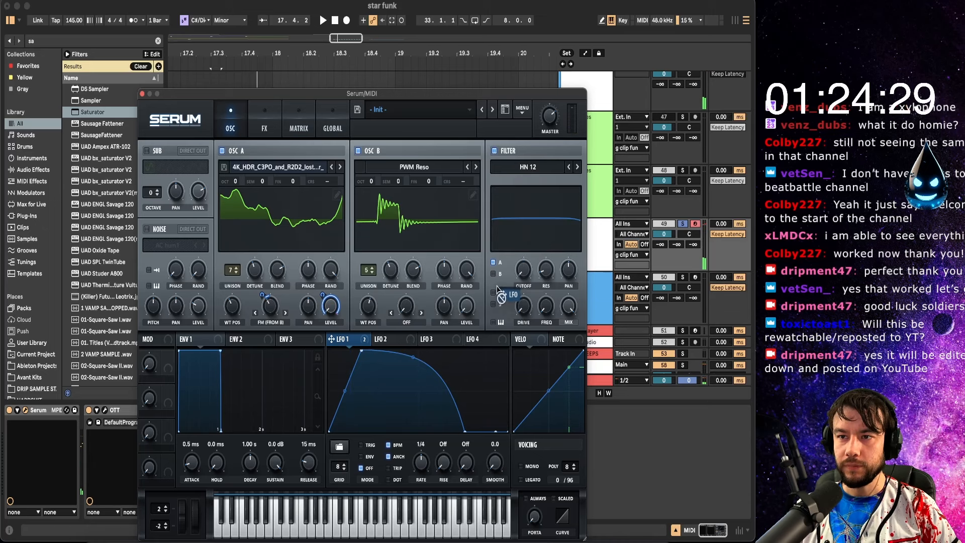
{"action": "left_click_drag", "start_coordinate": [521, 278], "coordinate": [517, 299]}
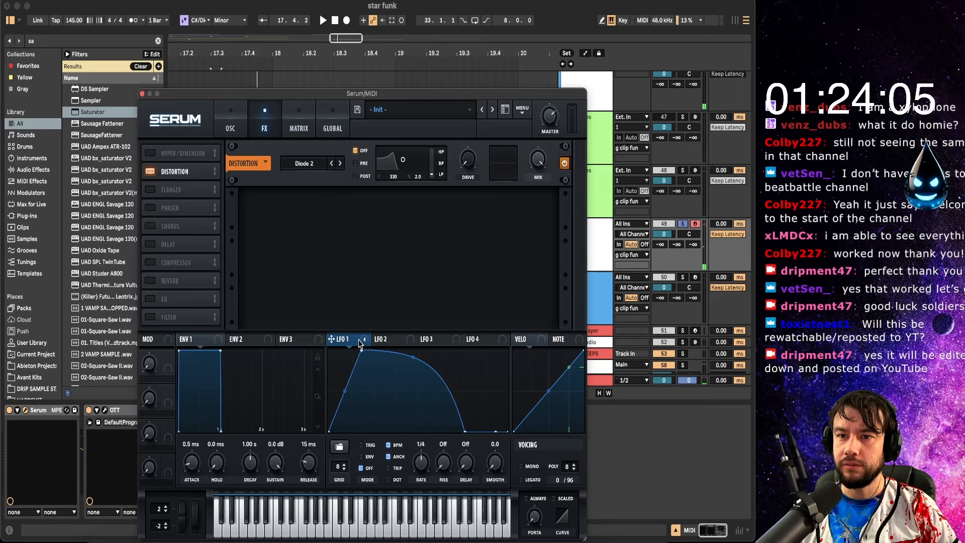
- Build the effects chain with Diode 2 distortion, multiband compressor and Allpasses filter, modulating the distortion drive and filter cutoff with LFO 1
{"action": "right_click", "coordinate": [467, 161]}
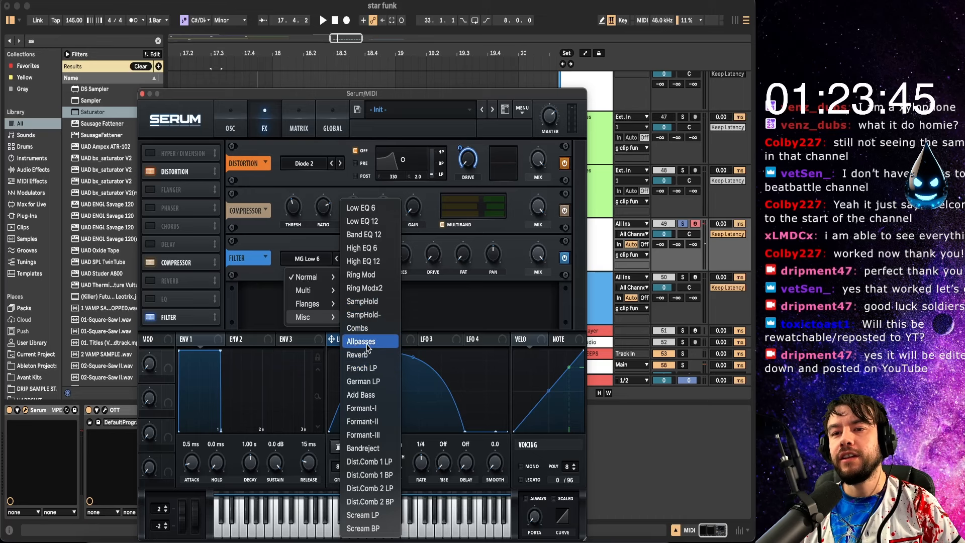
{"action": "left_click", "coordinate": [372, 346]}
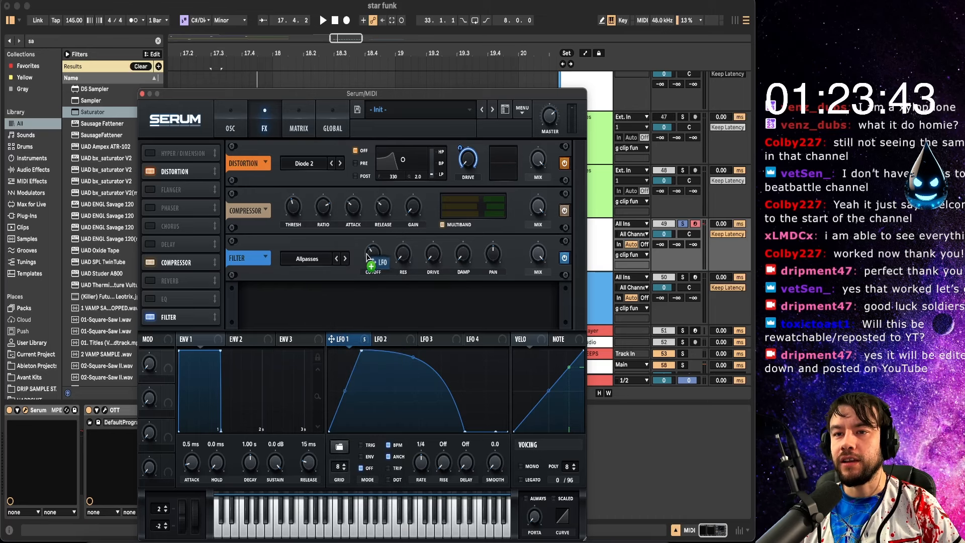
{"action": "left_click_drag", "start_coordinate": [365, 243], "coordinate": [367, 275]}
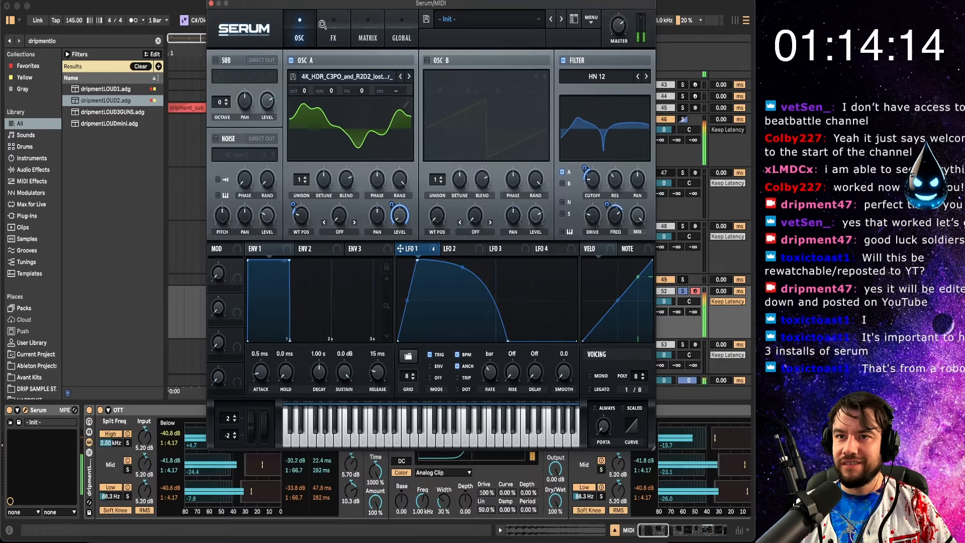
- Add a multiband Compressor and a Tube Distortion to the effects of the HN 12 bass patch in Serum
{"action": "left_click", "coordinate": [323, 26]}
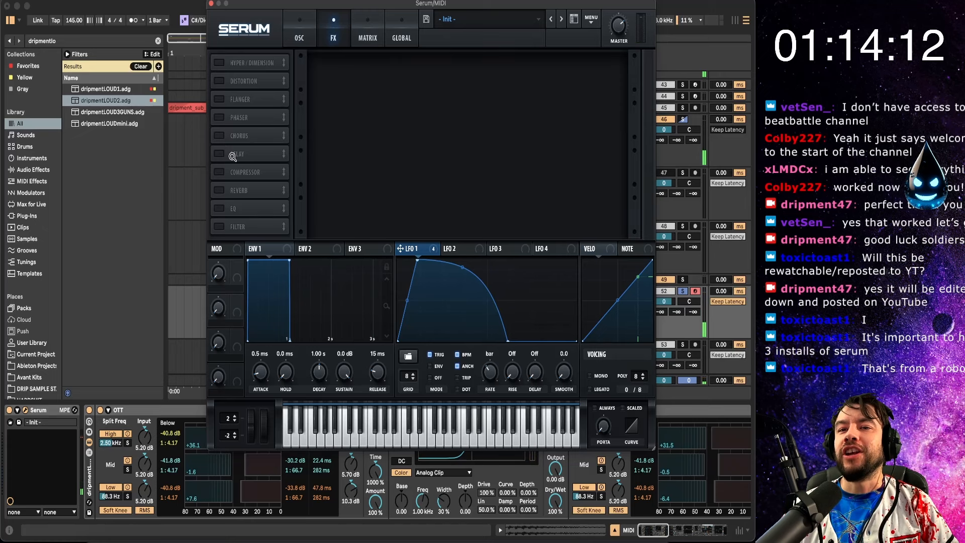
{"action": "left_click", "coordinate": [232, 172]}
{"action": "left_click", "coordinate": [512, 85]}
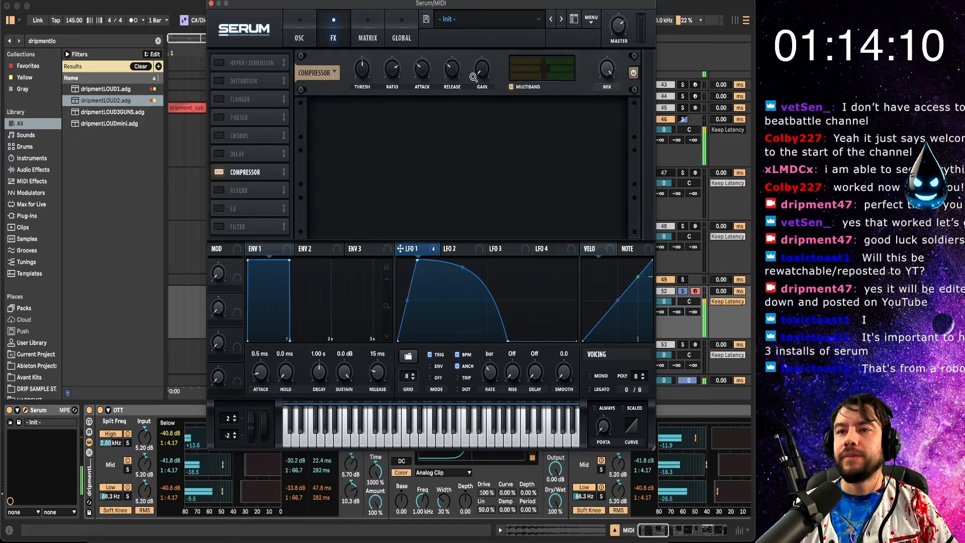
{"action": "mouse_move", "coordinate": [361, 72]}
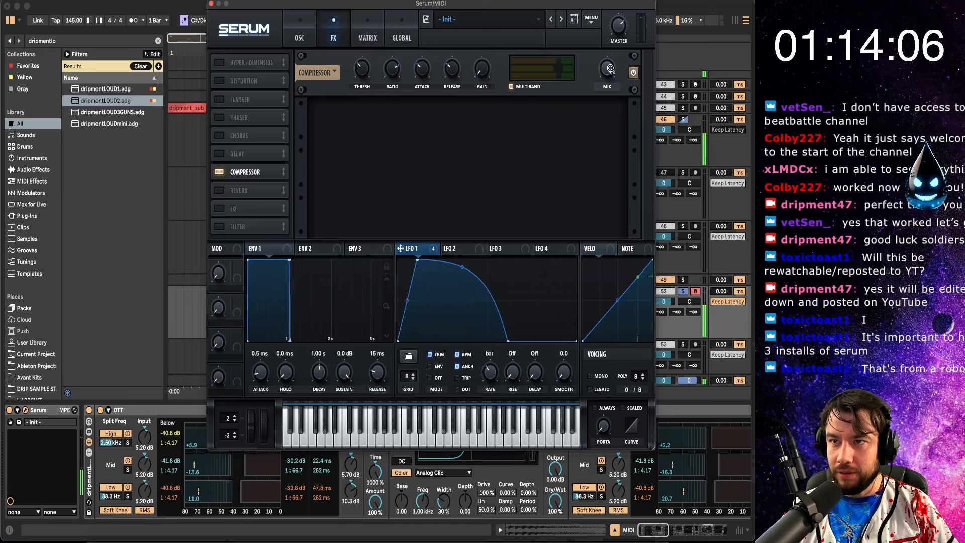
{"action": "left_click", "coordinate": [219, 81]}
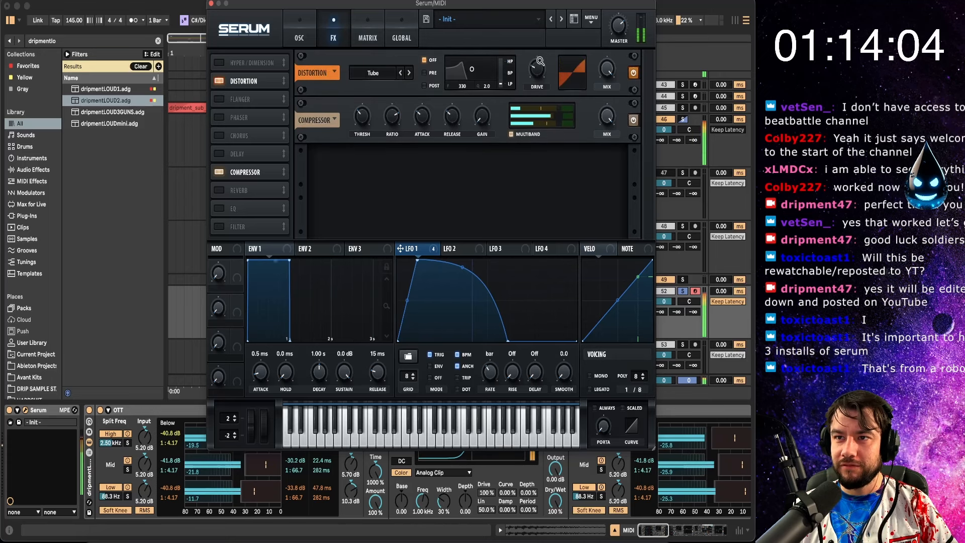
{"action": "mouse_move", "coordinate": [537, 68]}
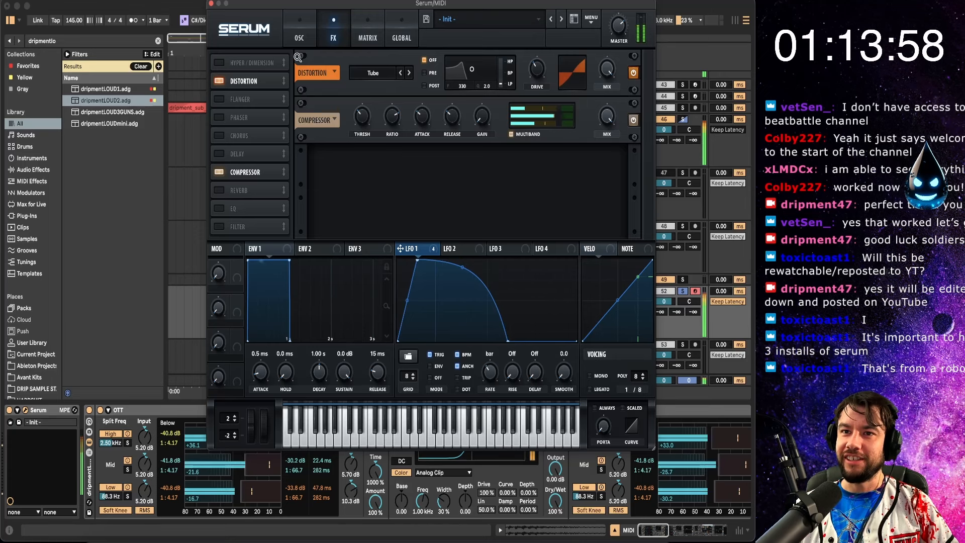
- Enable Oscillator B with the Spectral wavetable Monster 2 [SL] and raise its wavetable position
{"action": "left_click", "coordinate": [291, 38]}
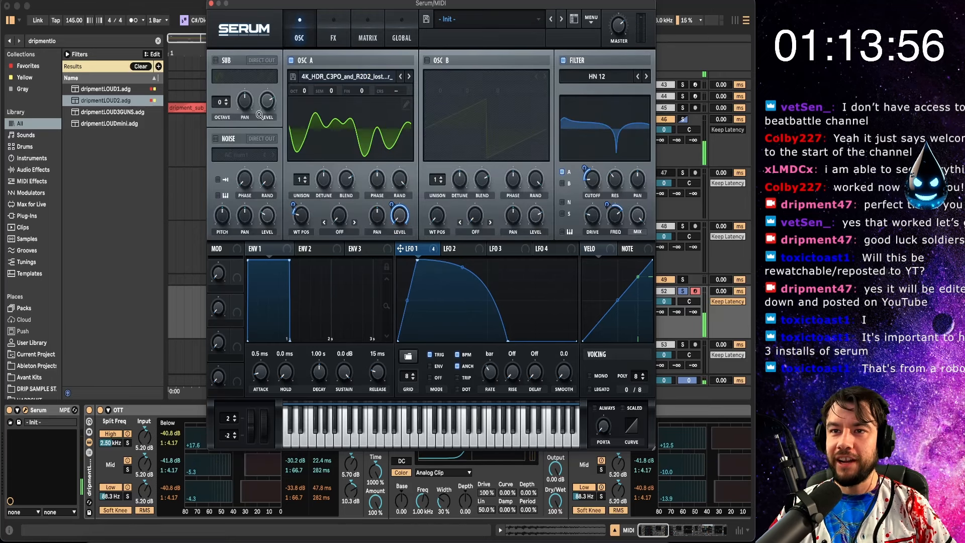
{"action": "left_click", "coordinate": [427, 61]}
{"action": "left_click", "coordinate": [470, 83]}
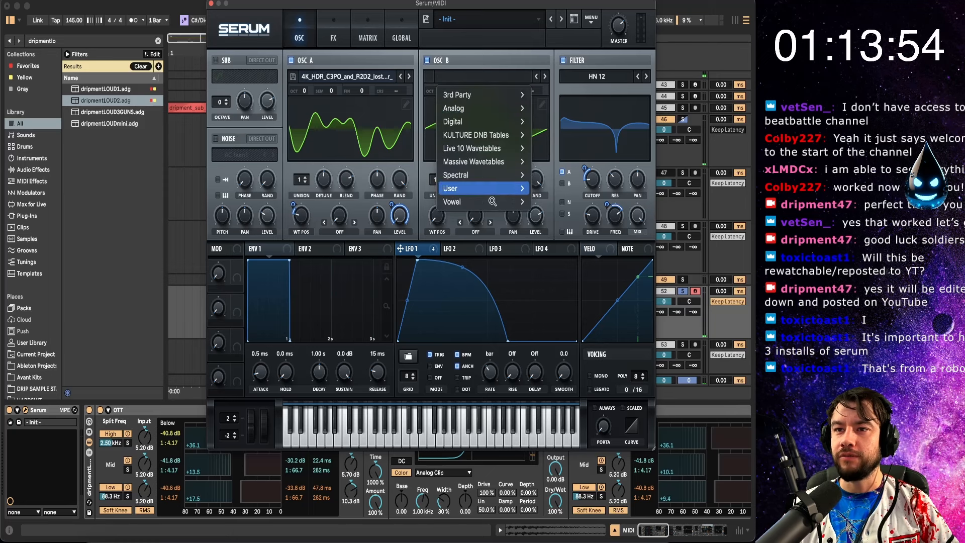
{"action": "mouse_move", "coordinate": [502, 175]}
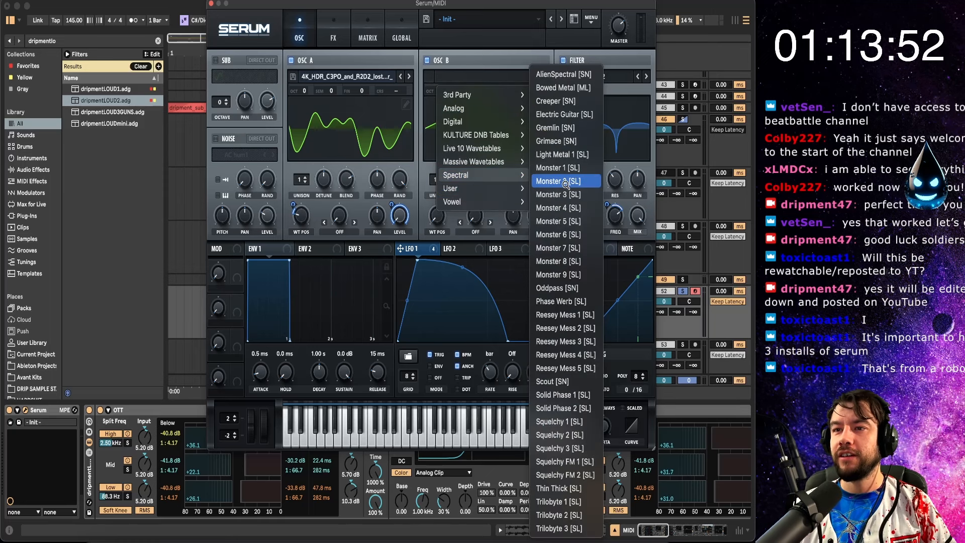
{"action": "left_click", "coordinate": [565, 182]}
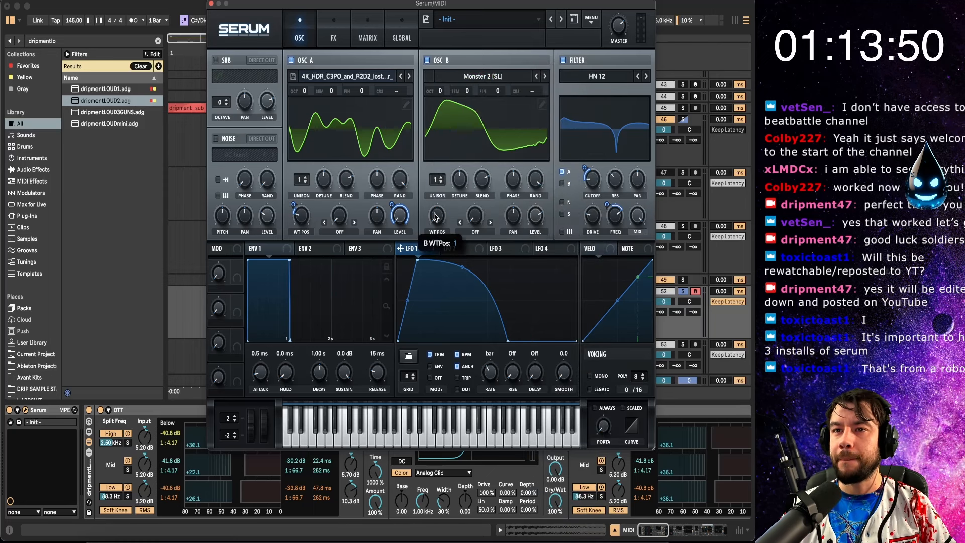
{"action": "left_click_drag", "start_coordinate": [435, 216], "coordinate": [438, 143]}
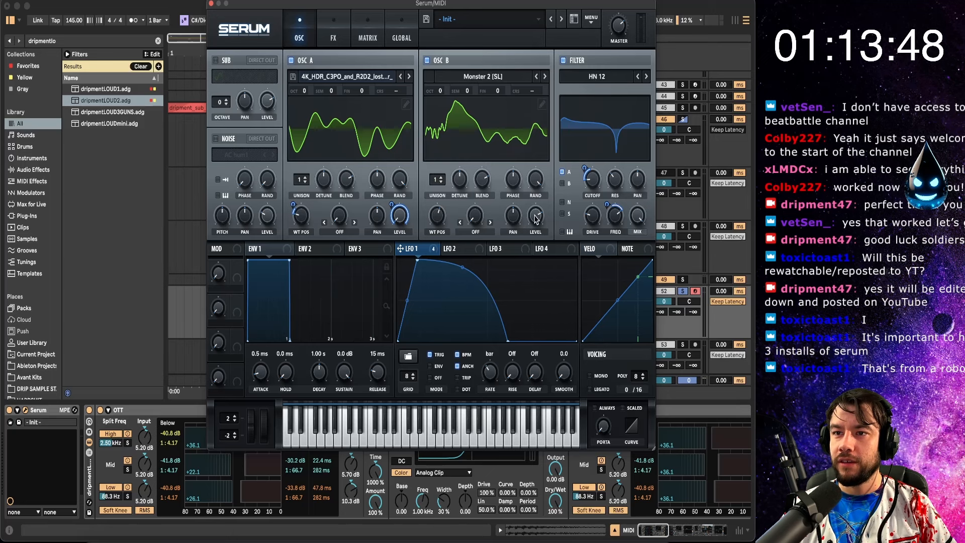
- Set Oscillator A's warp mode to FM (From B) and try different FM amounts
{"action": "left_click", "coordinate": [352, 230]}
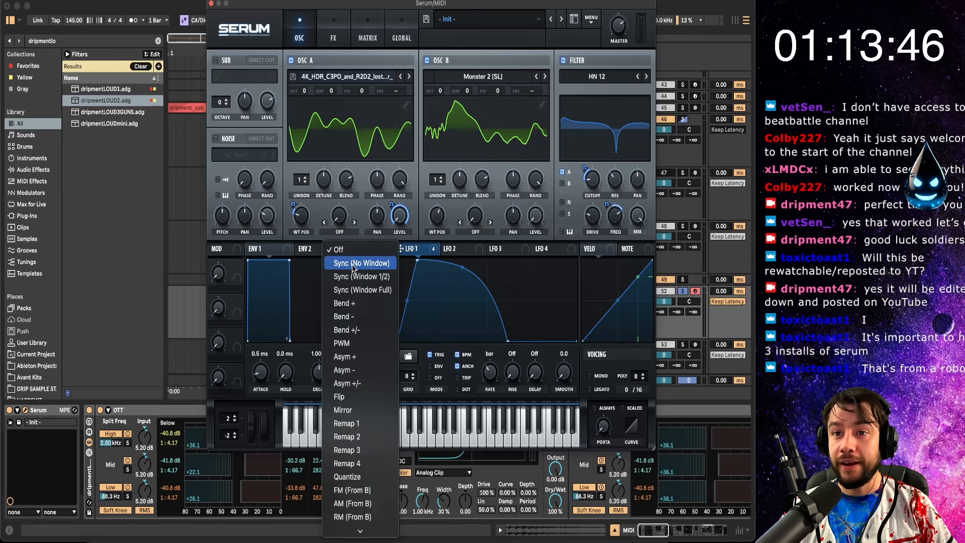
{"action": "left_click", "coordinate": [353, 489]}
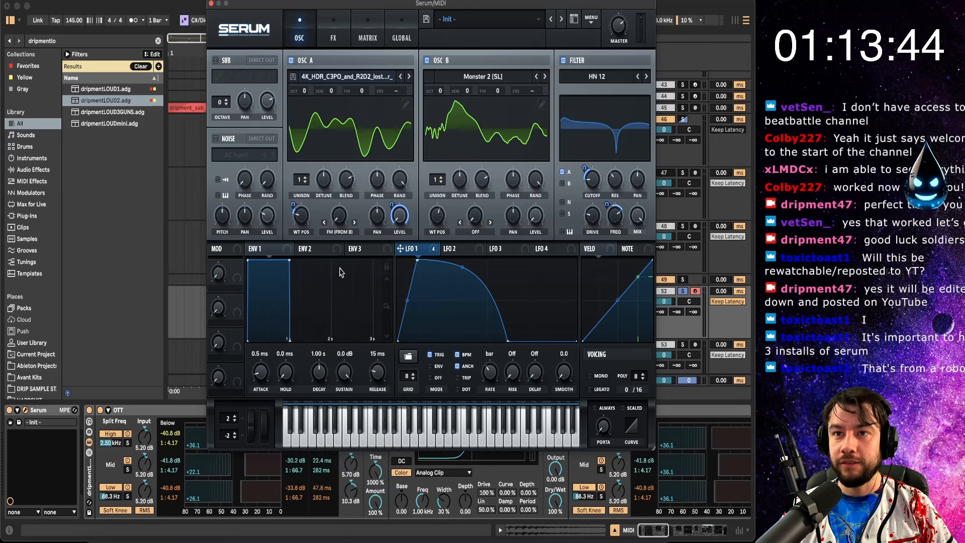
{"action": "left_click_drag", "start_coordinate": [338, 216], "coordinate": [340, 157]}
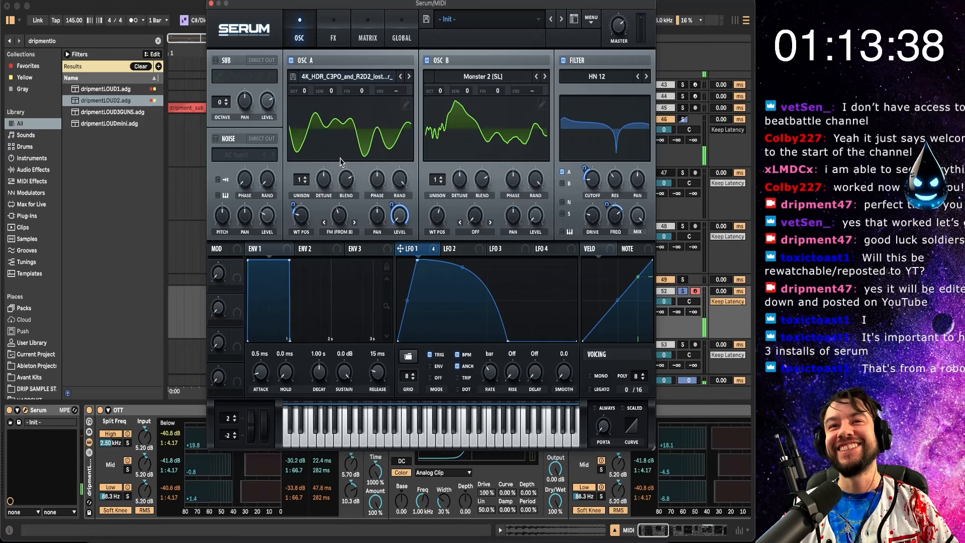
{"action": "left_click_drag", "start_coordinate": [345, 212], "coordinate": [344, 249]}
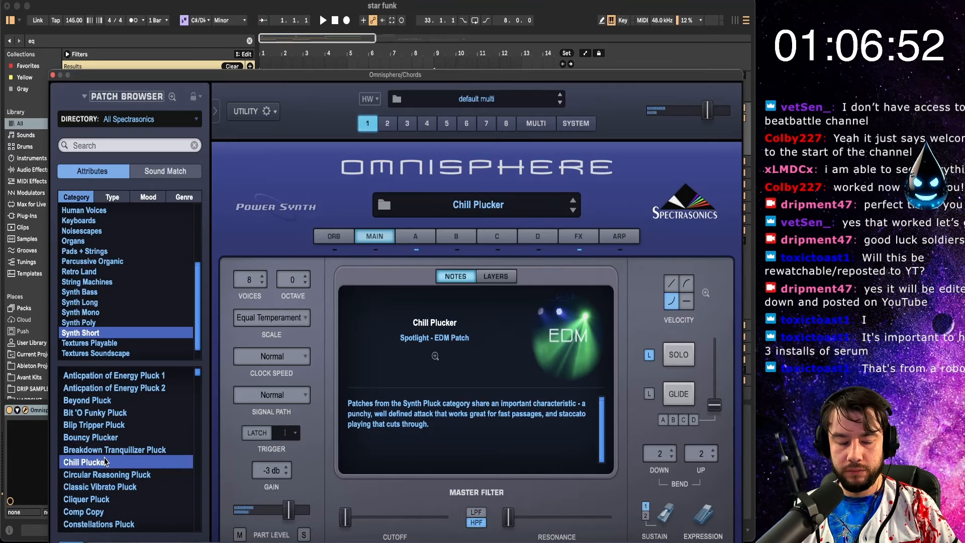
- Audition the Synth Short patches Heart Stabber Pluck, Metal Heart Altoid Pluck 1 and Pulseplucker in Omnisphere for the Chords track
{"action": "scroll", "coordinate": [106, 452], "scroll_direction": "down", "scroll_amount": 3}
{"action": "left_click", "coordinate": [106, 461]}
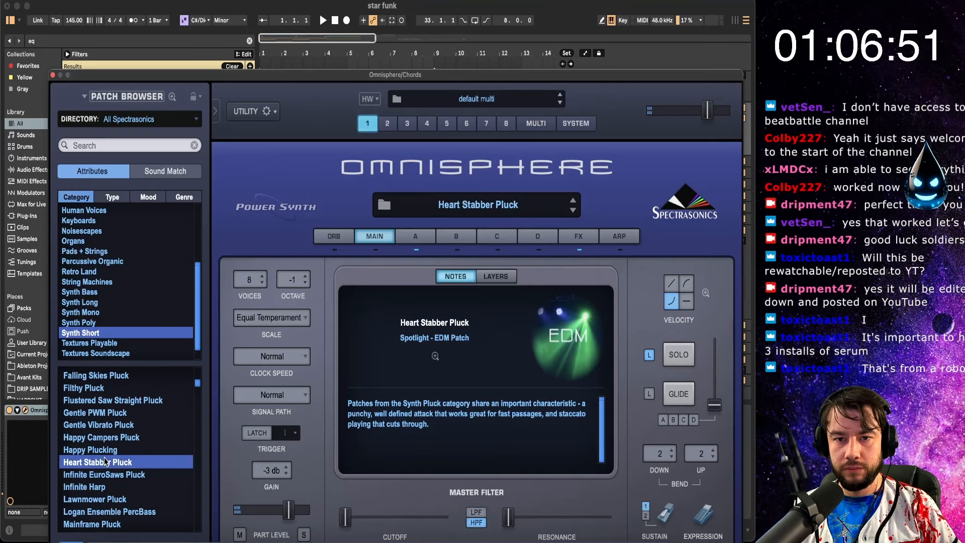
{"action": "scroll", "coordinate": [105, 460], "scroll_direction": "down", "scroll_amount": 2}
{"action": "left_click", "coordinate": [104, 461]}
{"action": "scroll", "coordinate": [105, 460], "scroll_direction": "down", "scroll_amount": 3}
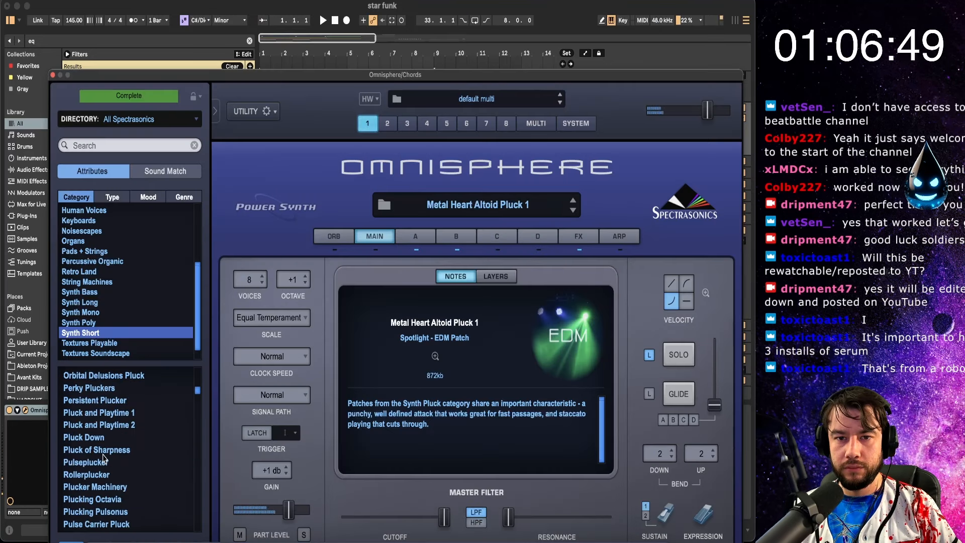
{"action": "left_click", "coordinate": [105, 461]}
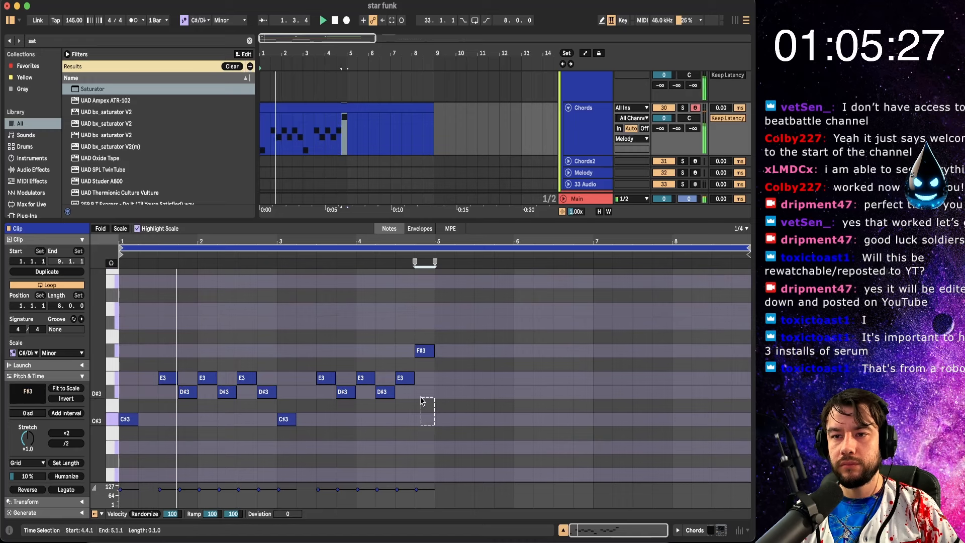
- Duplicate all notes from bars 1–4 of the Chords clip into bars 5–8
{"action": "left_click_drag", "start_coordinate": [435, 425], "coordinate": [153, 309]}
{"action": "key", "text": "ctrl+d"}
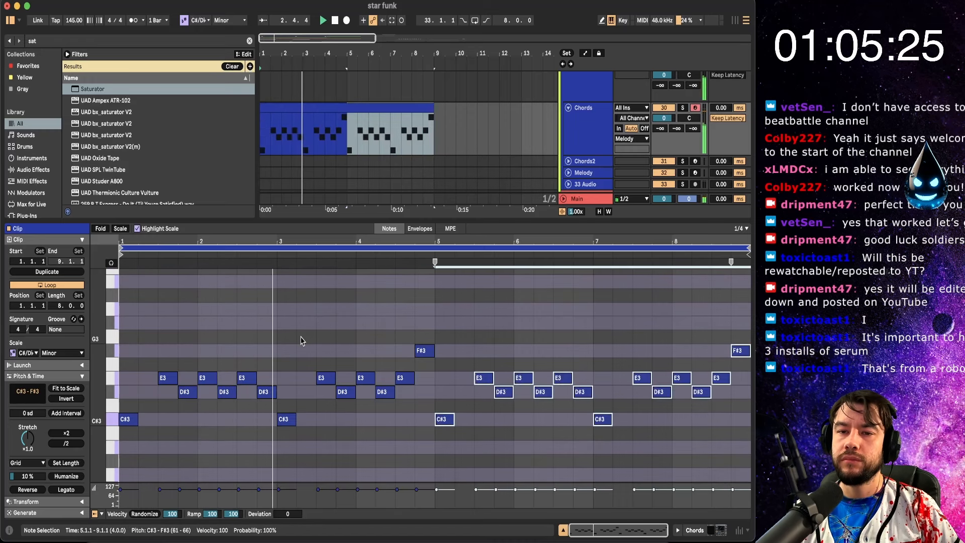
{"action": "left_click", "coordinate": [412, 421]}
{"action": "scroll", "coordinate": [413, 421], "scroll_direction": "down", "scroll_amount": 2}
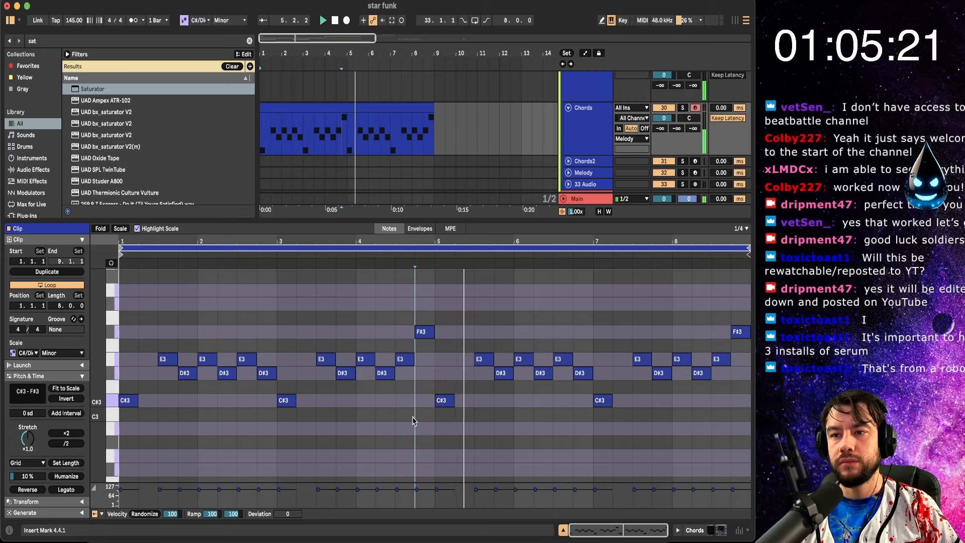
{"action": "left_click", "coordinate": [597, 125]}
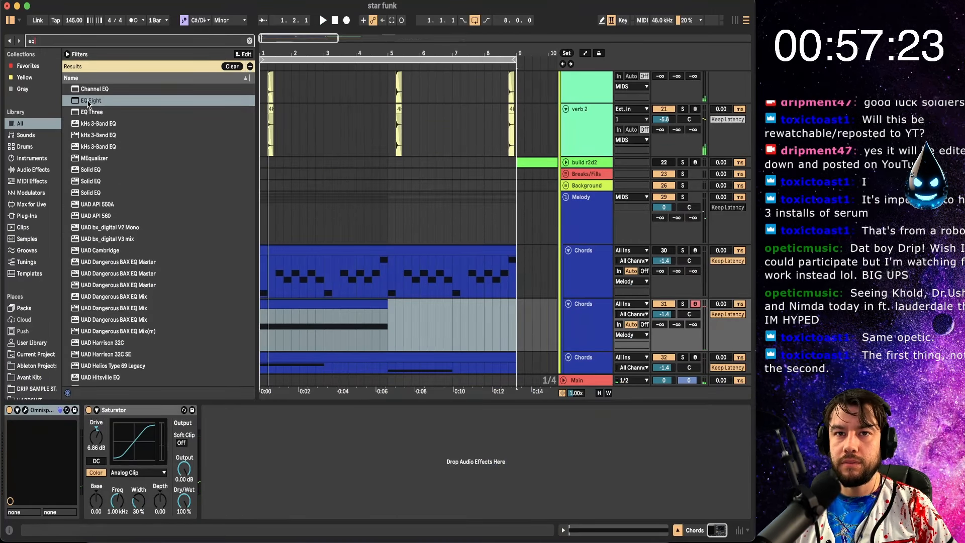
- Add EQ Eight after Saturator on Chords track 31, set its low cut to 167 Hz, and unsolo the track
{"action": "double_click", "coordinate": [88, 100]}
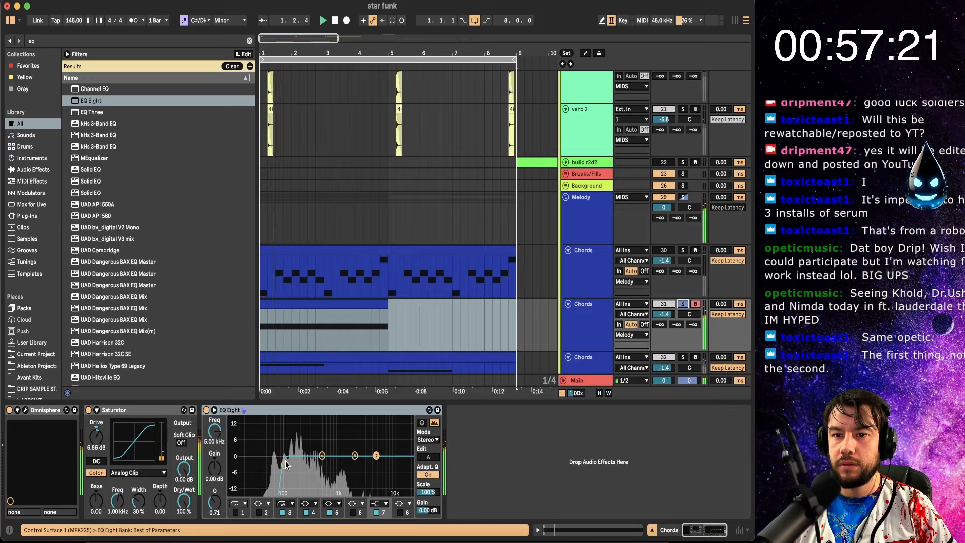
{"action": "left_click_drag", "start_coordinate": [286, 459], "coordinate": [296, 464]}
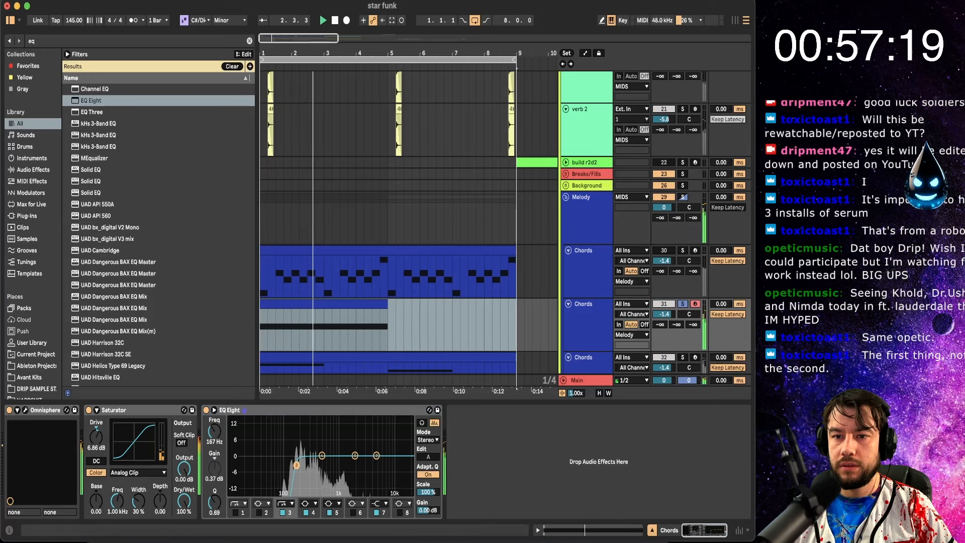
{"action": "left_click", "coordinate": [682, 304]}
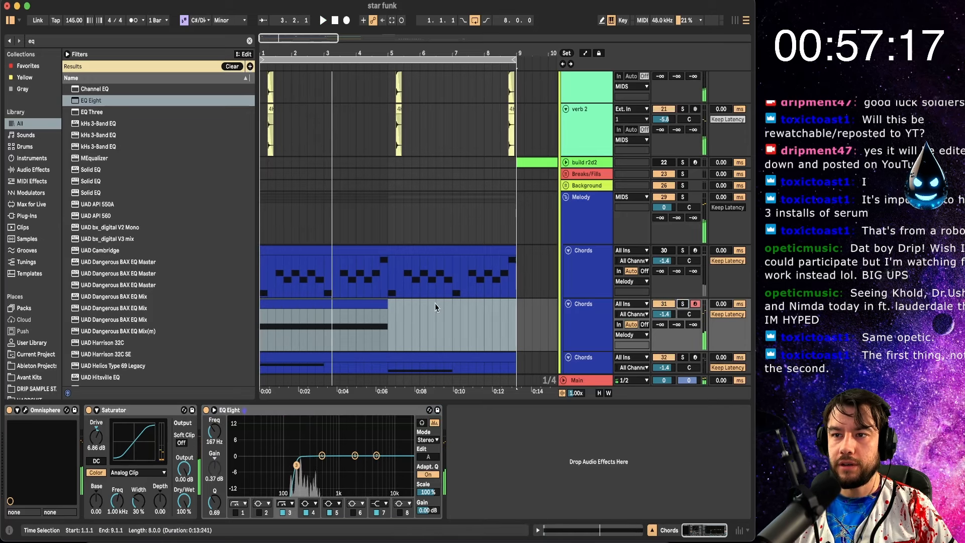
- Play the layered chords loop and compare it with Chords track 32 switched off and on
{"action": "scroll", "coordinate": [603, 272], "scroll_direction": "down", "scroll_amount": 5}
{"action": "key", "text": "space"}
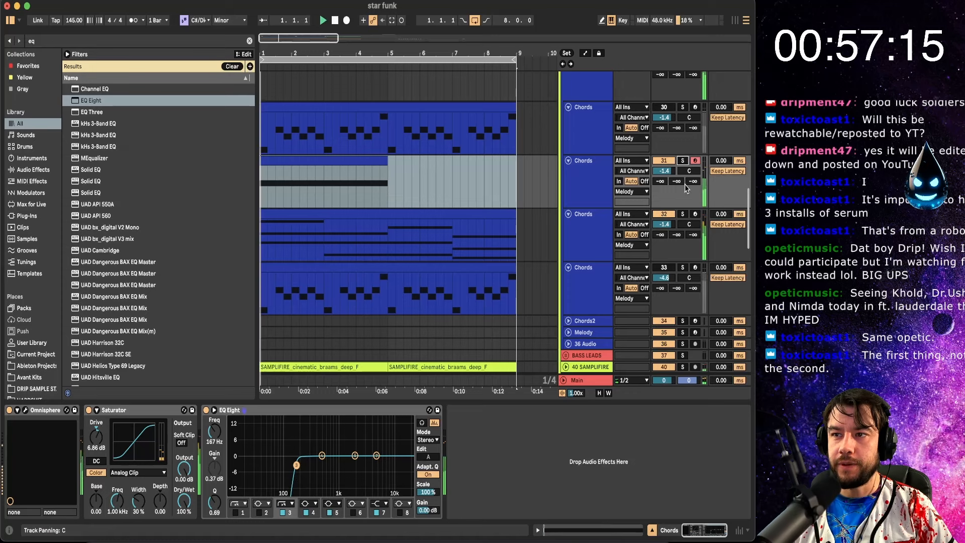
{"action": "scroll", "coordinate": [331, 215], "scroll_direction": "up", "scroll_amount": 3}
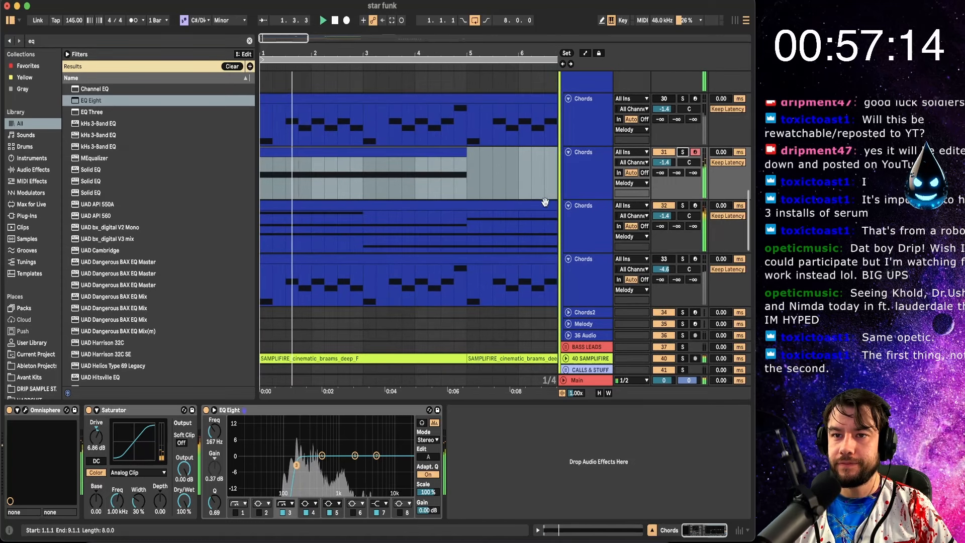
{"action": "left_click", "coordinate": [672, 205]}
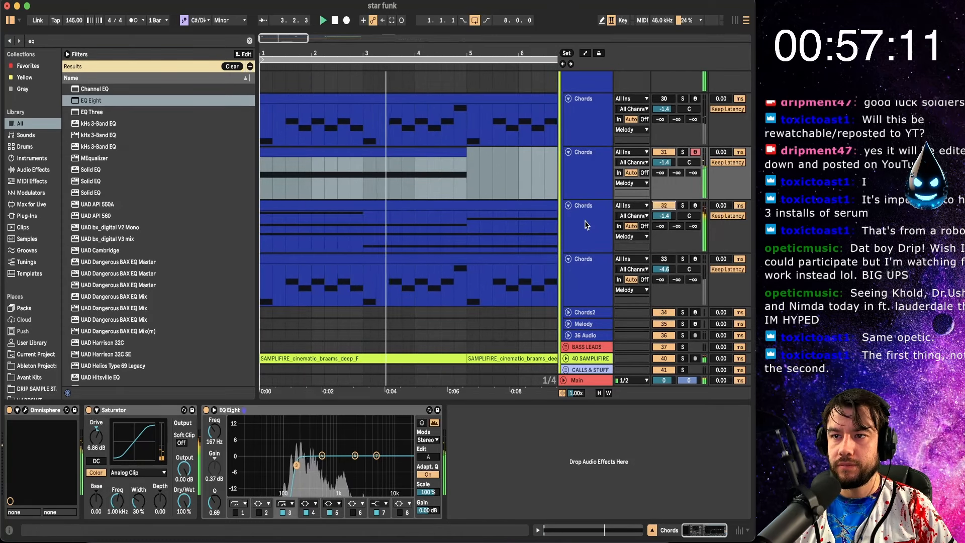
{"action": "left_click", "coordinate": [671, 206]}
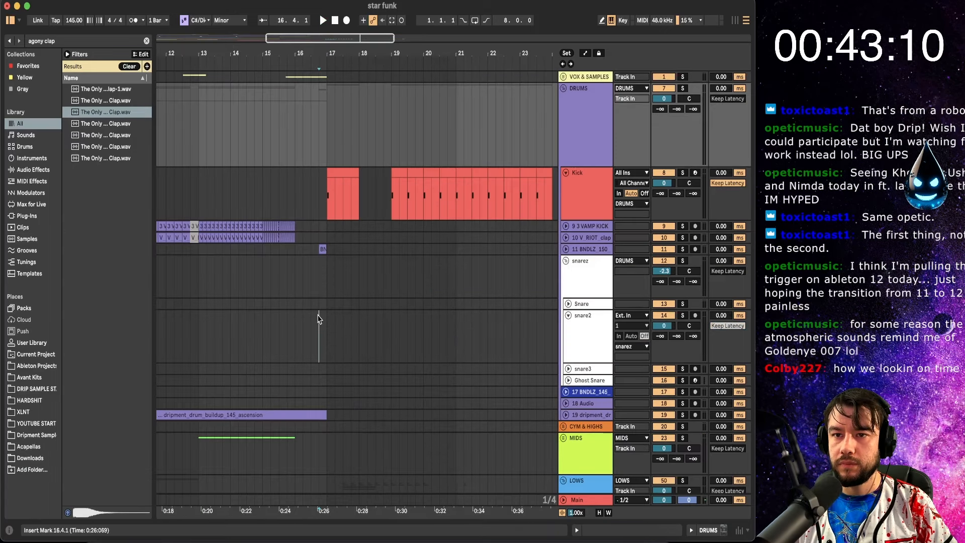
- Place the selected The Only Agony clap sample on the snare2 track at beat 3 of bar 19
{"action": "left_click", "coordinate": [351, 323]}
{"action": "scroll", "coordinate": [426, 340], "scroll_direction": "up", "scroll_amount": 3}
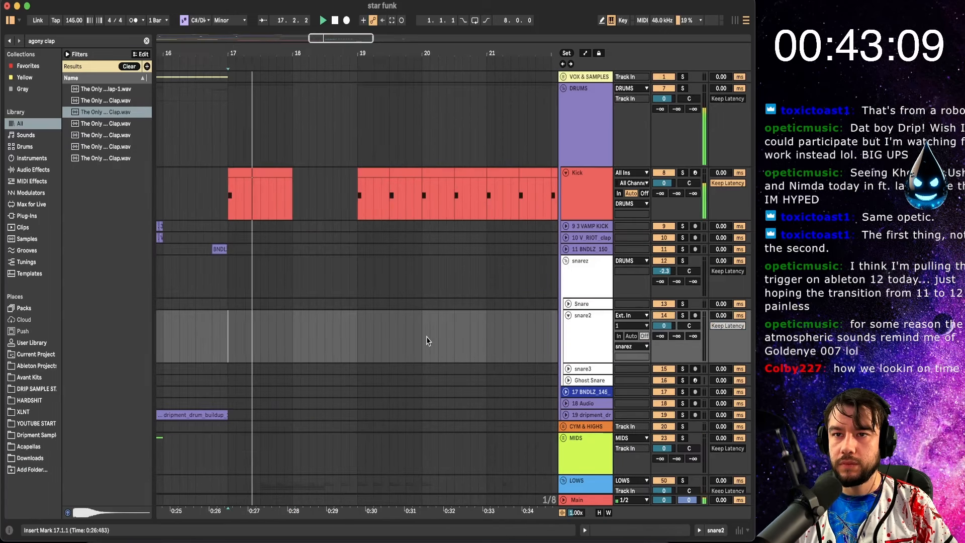
{"action": "left_click_drag", "start_coordinate": [100, 112], "coordinate": [300, 328]}
{"action": "scroll", "coordinate": [371, 322], "scroll_direction": "up", "scroll_amount": 2}
{"action": "scroll", "coordinate": [370, 322], "scroll_direction": "right", "scroll_amount": 2}
{"action": "key", "text": "super+d"}
{"action": "key", "text": "super+d"}
{"action": "key", "text": "super+d"}
{"action": "scroll", "coordinate": [298, 331], "scroll_direction": "down", "scroll_amount": 3}
{"action": "key", "text": "super+d"}
{"action": "key", "text": "super+z"}
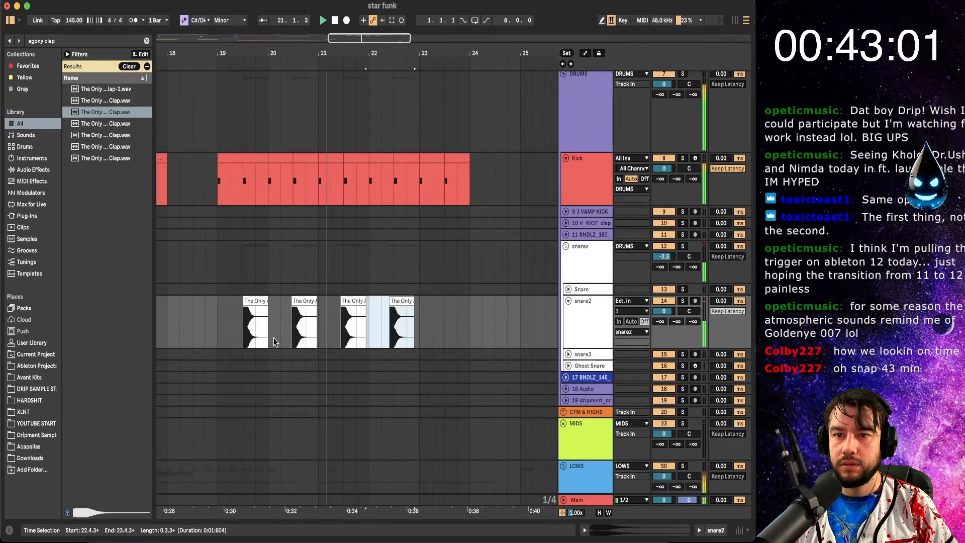
{"action": "key", "text": "super+z"}
{"action": "key", "text": "super+z"}
{"action": "key", "text": "super+z"}
- Duplicate bar 19 of snare2 four times to fill through bar 23, and set the track volume to -5.7 dB
{"action": "key", "text": "space"}
{"action": "key", "text": "space"}
{"action": "left_click_drag", "start_coordinate": [268, 327], "coordinate": [215, 323]}
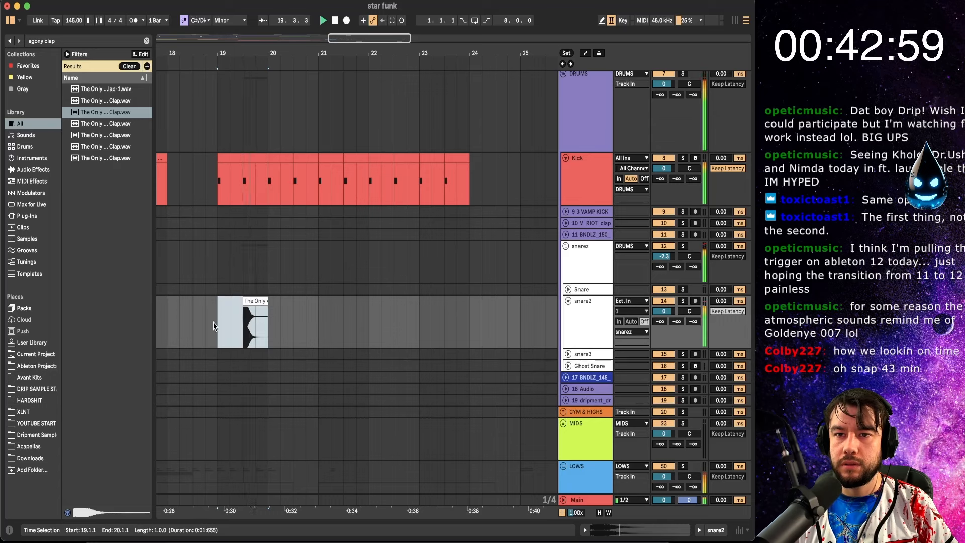
{"action": "key", "text": "super+d"}
{"action": "key", "text": "super+d"}
{"action": "scroll", "coordinate": [213, 325], "scroll_direction": "down", "scroll_amount": 2}
{"action": "key", "text": "super+d"}
{"action": "key", "text": "super+d"}
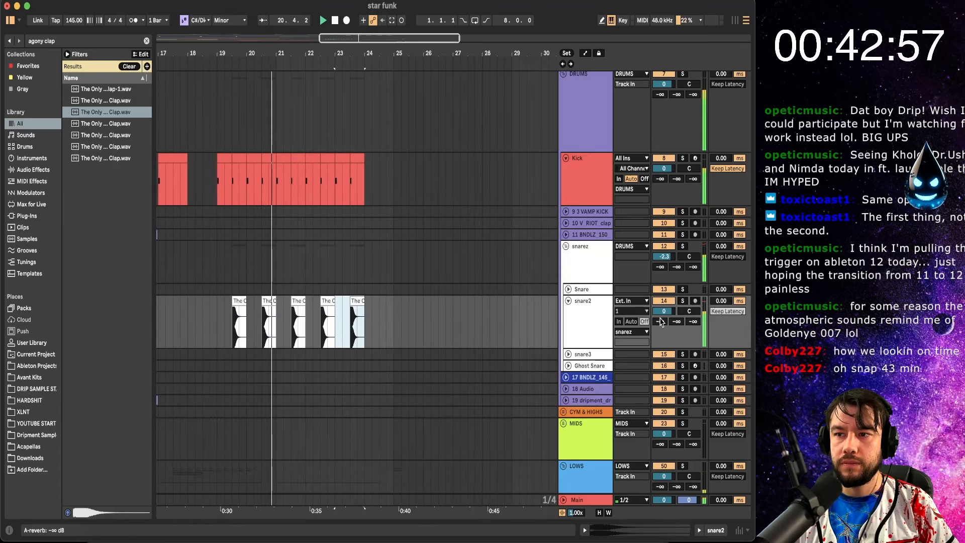
{"action": "left_click_drag", "start_coordinate": [663, 310], "coordinate": [663, 321]}
- Search the browser for "agony snare 5", audition a result, and lower the Kick track volume to -3.0 dB
{"action": "key", "text": "super+f"}
{"action": "type", "text": "agony s"}
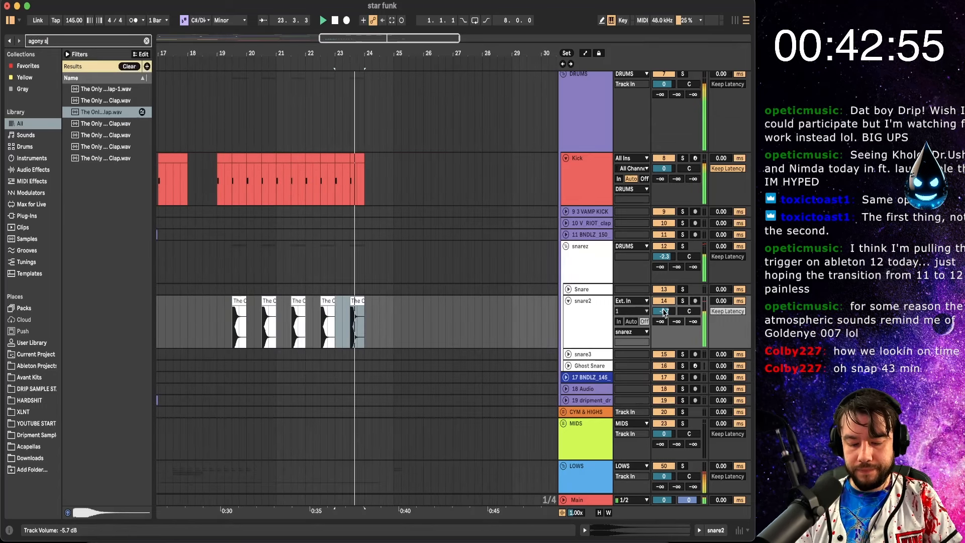
{"action": "type", "text": "nare 5"}
{"action": "left_click", "coordinate": [100, 182]}
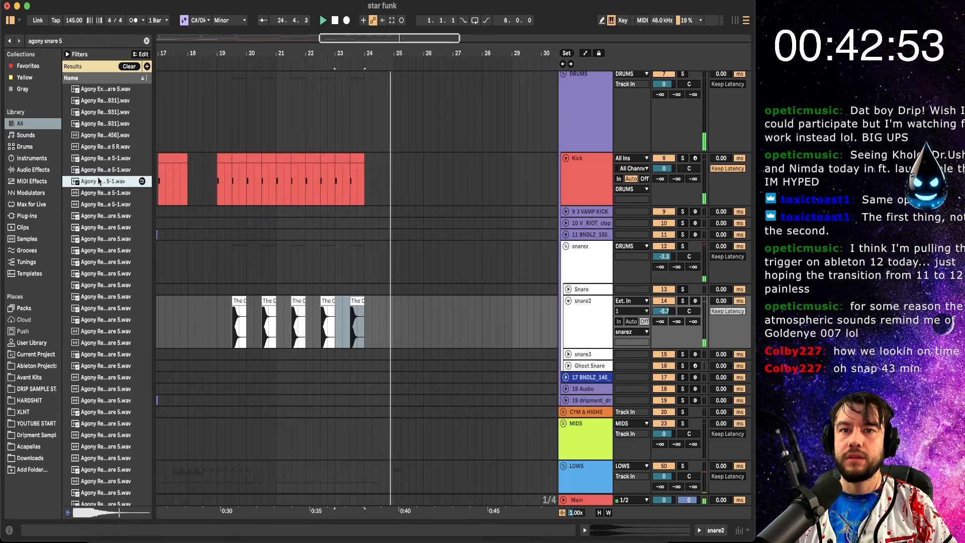
{"action": "left_click", "coordinate": [656, 171]}
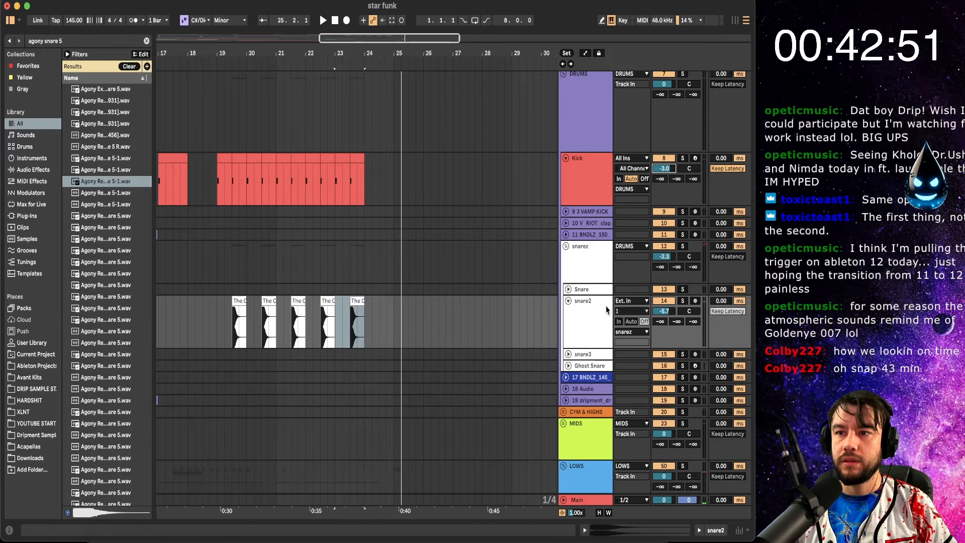
- Unfold snare3, place an Agony snare 5-1 sample at beat 3 of bar 19, and set the track volume to -1.6 dB
{"action": "left_click", "coordinate": [568, 354]}
{"action": "left_click", "coordinate": [101, 191]}
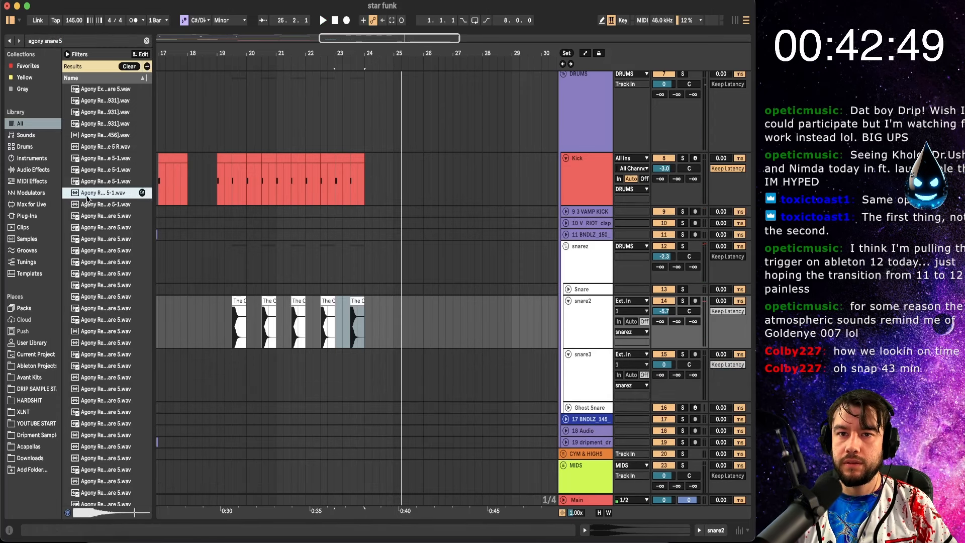
{"action": "left_click_drag", "start_coordinate": [87, 198], "coordinate": [232, 372]}
{"action": "scroll", "coordinate": [232, 372], "scroll_direction": "up", "scroll_amount": 5}
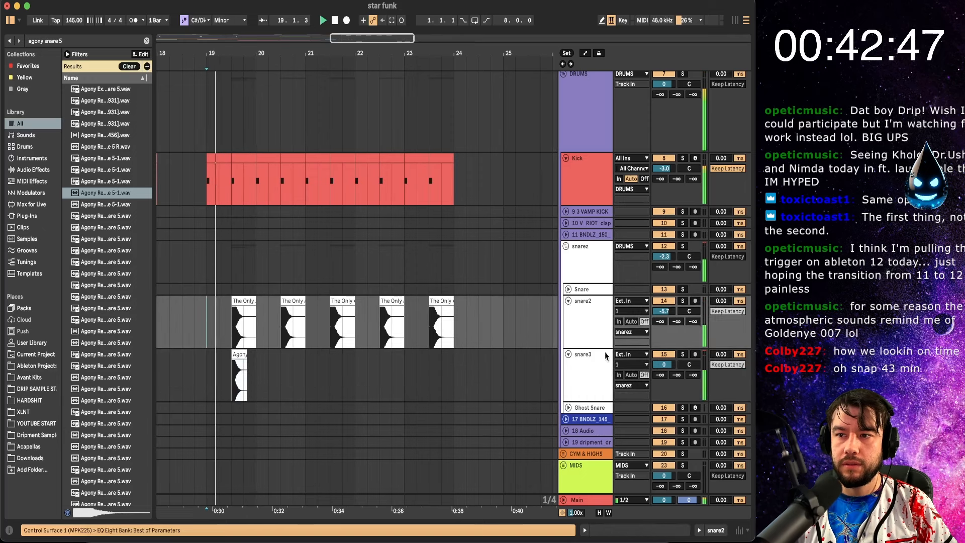
{"action": "key", "text": "space"}
{"action": "key", "text": "space"}
{"action": "left_click_drag", "start_coordinate": [664, 364], "coordinate": [663, 370]}
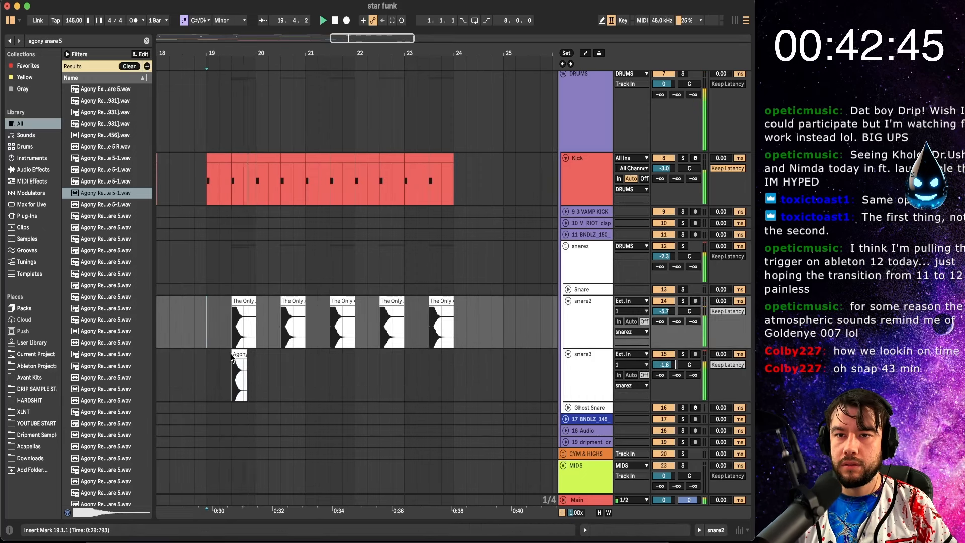
- Duplicate bar 19 of the snare3 track five times so the snare repeats through bar 24
{"action": "scroll", "coordinate": [235, 359], "scroll_direction": "up", "scroll_amount": 2}
{"action": "left_click_drag", "start_coordinate": [269, 372], "coordinate": [190, 373]}
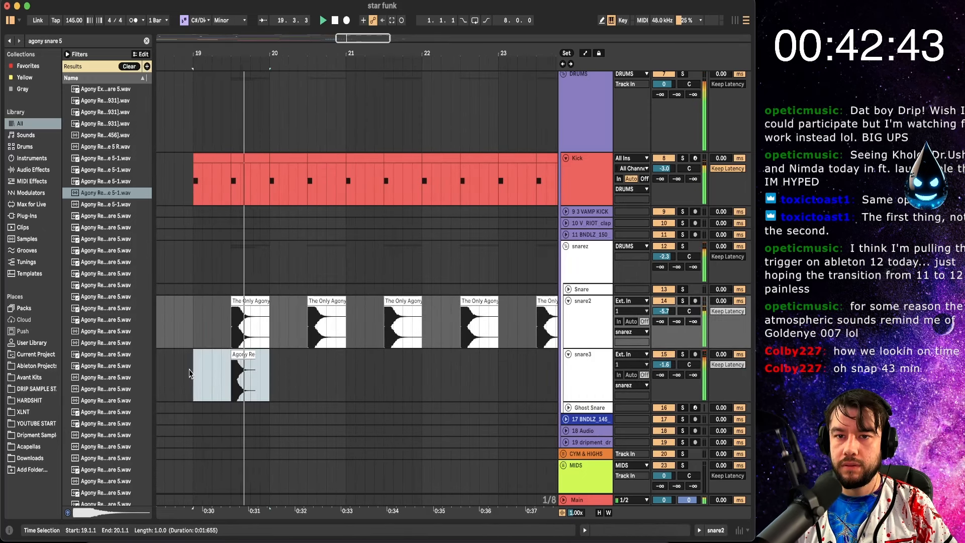
{"action": "key", "text": "super+d"}
{"action": "key", "text": "super+d"}
{"action": "key", "text": "super+d"}
{"action": "key", "text": "super+d"}
{"action": "key", "text": "super+d"}
{"action": "scroll", "coordinate": [189, 373], "scroll_direction": "down", "scroll_amount": 5}
{"action": "scroll", "coordinate": [190, 373], "scroll_direction": "down", "scroll_amount": 2}
{"action": "scroll", "coordinate": [190, 373], "scroll_direction": "left", "scroll_amount": 2}
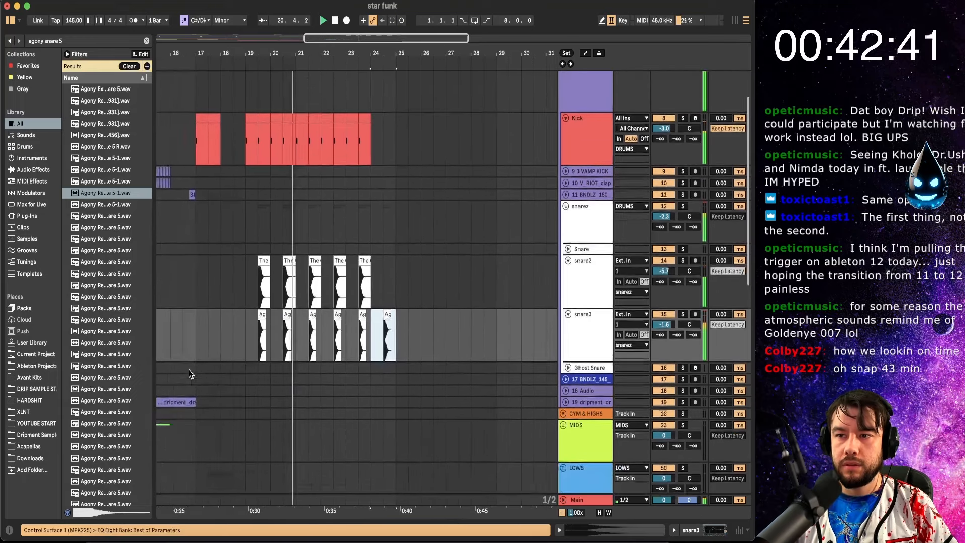
{"action": "key", "text": "space"}
- Search the browser for "hats" and audition a sample from the results
{"action": "key", "text": "super+f"}
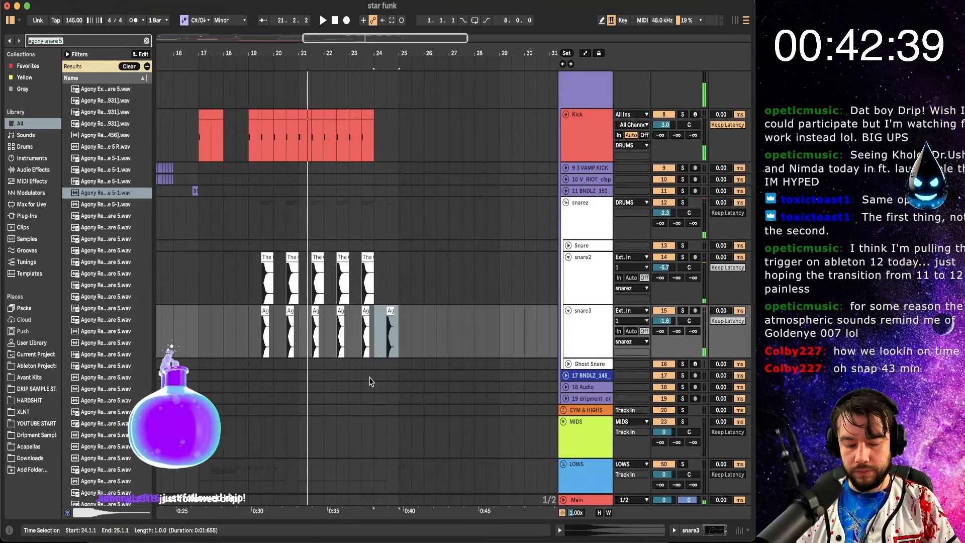
{"action": "type", "text": "hats"}
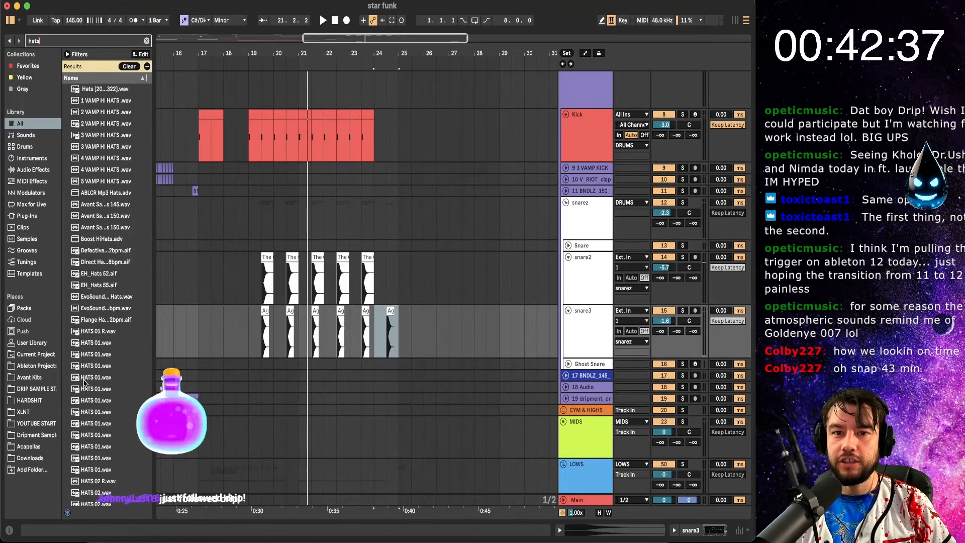
{"action": "scroll", "coordinate": [84, 383], "scroll_direction": "down", "scroll_amount": 5}
{"action": "left_click", "coordinate": [101, 225]}
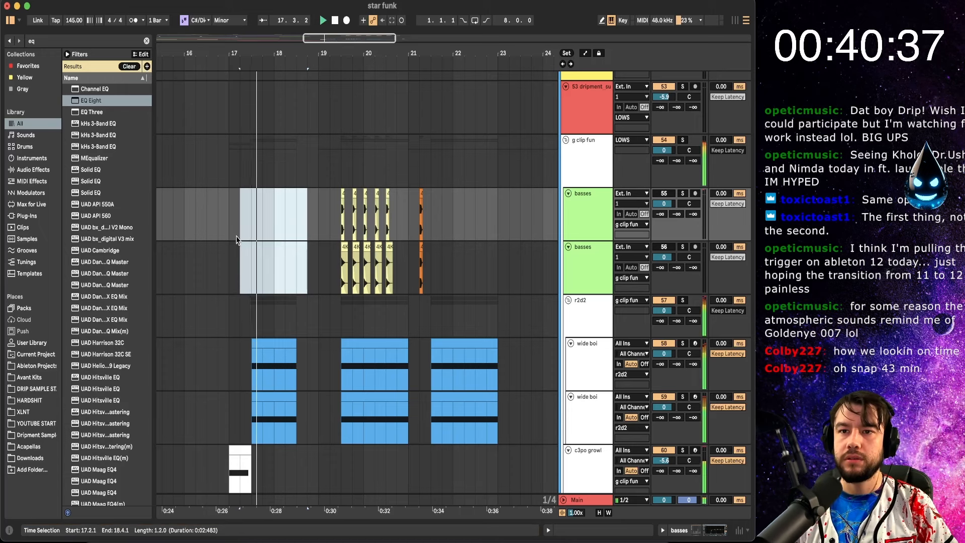
- Copy both c3po growl clips from bar 17 to bar 19 and play back the bass section
{"action": "scroll", "coordinate": [236, 240], "scroll_direction": "down", "scroll_amount": 8}
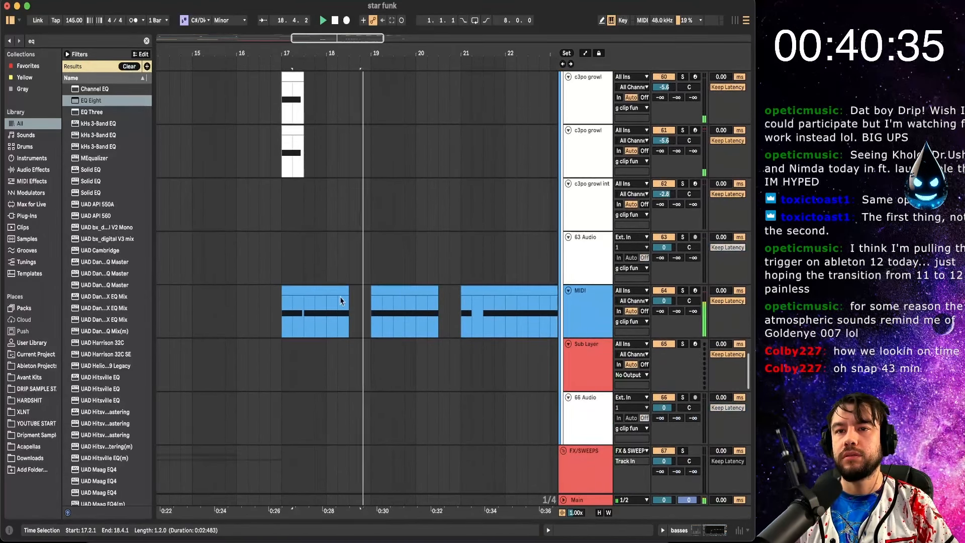
{"action": "scroll", "coordinate": [340, 300], "scroll_direction": "up", "scroll_amount": 4}
{"action": "left_click", "coordinate": [302, 251]}
{"action": "left_click", "coordinate": [359, 196]}
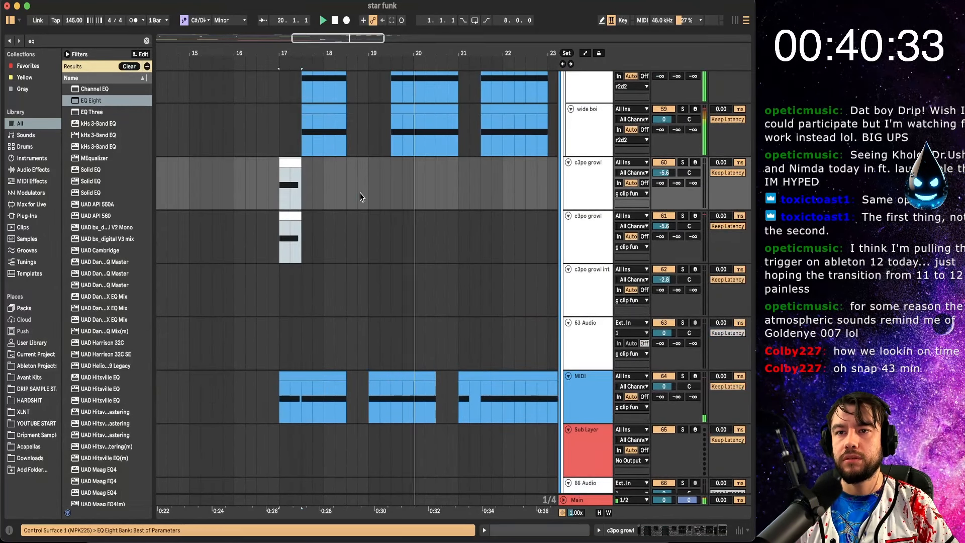
{"action": "left_click", "coordinate": [369, 200]}
{"action": "key", "text": "super+v"}
{"action": "key", "text": "space"}
{"action": "key", "text": "space"}
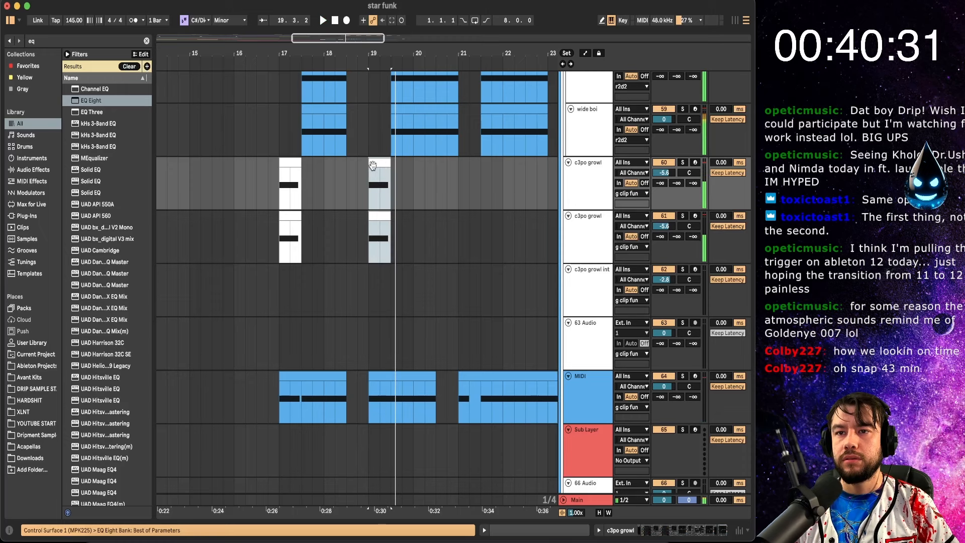
{"action": "key", "text": "space"}
{"action": "scroll", "coordinate": [377, 211], "scroll_direction": "up", "scroll_amount": 5}
{"action": "scroll", "coordinate": [377, 211], "scroll_direction": "down", "scroll_amount": 5}
{"action": "key", "text": "space"}
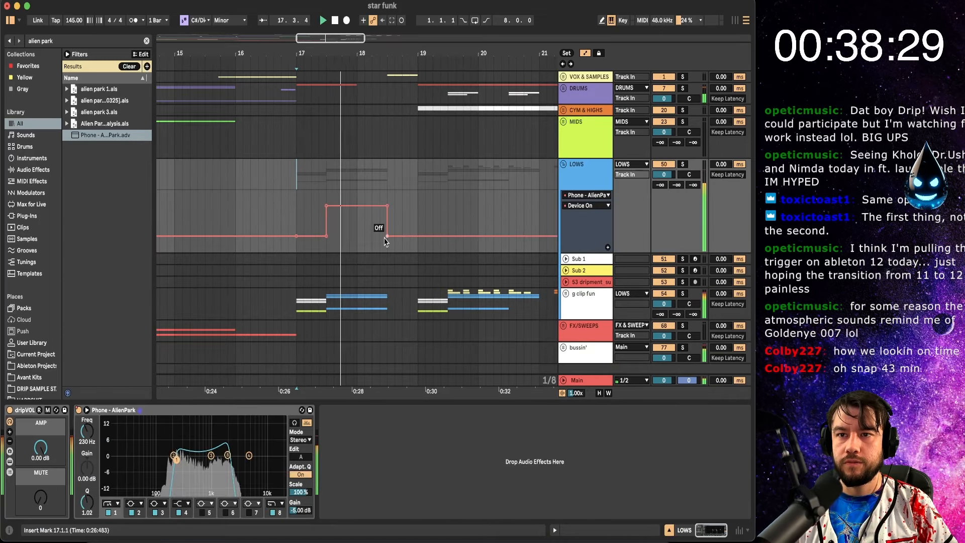
{"action": "scroll", "coordinate": [387, 237], "scroll_direction": "down", "scroll_amount": 3}
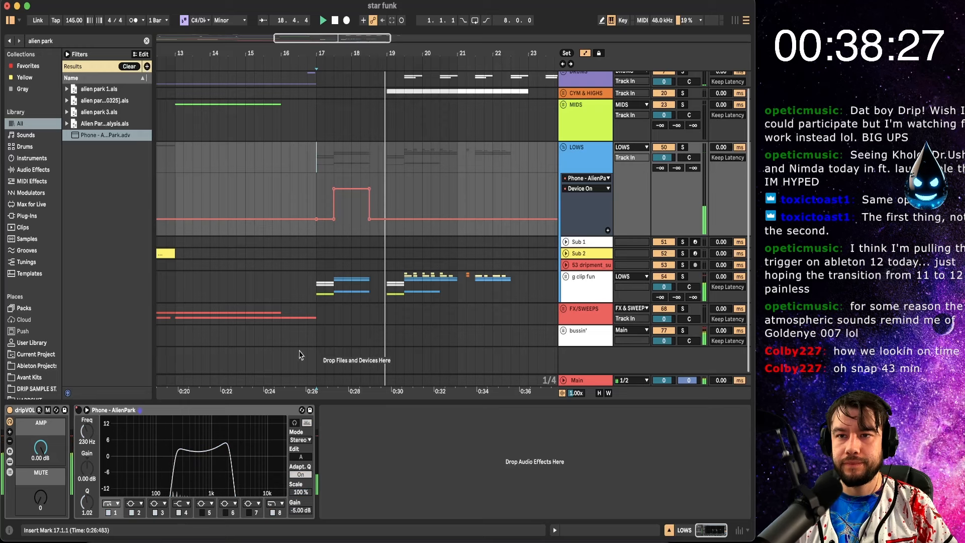
{"action": "scroll", "coordinate": [579, 155], "scroll_direction": "up", "scroll_amount": 3}
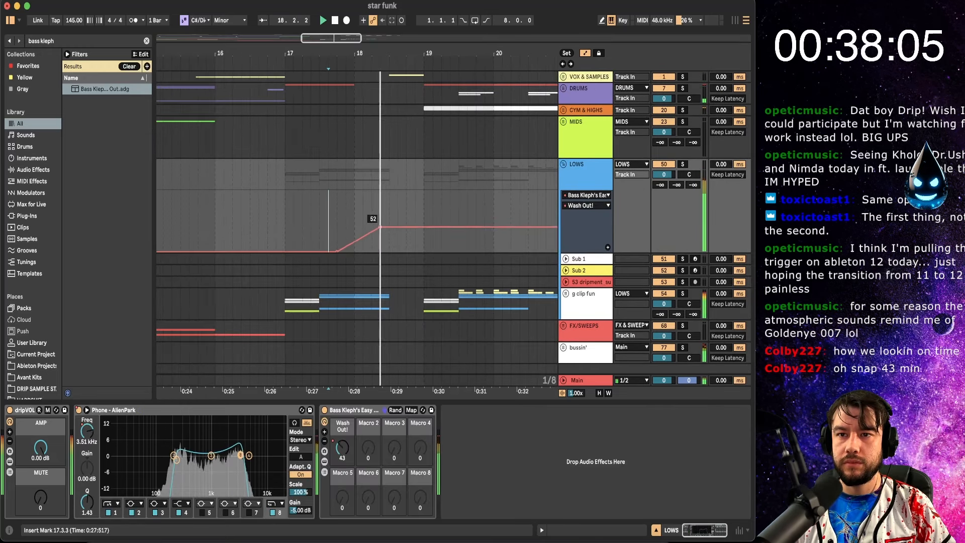
- Reshape the Wash Out! automation ramp on LOWS to start around beat 3 of bar 17 and peak at about 72 around beat 3 of bar 18
{"action": "key", "text": "space"}
{"action": "left_click_drag", "start_coordinate": [380, 227], "coordinate": [390, 217]}
{"action": "key", "text": "space"}
{"action": "key", "text": "space"}
{"action": "key", "text": "space"}
{"action": "left_click_drag", "start_coordinate": [338, 251], "coordinate": [316, 250]}
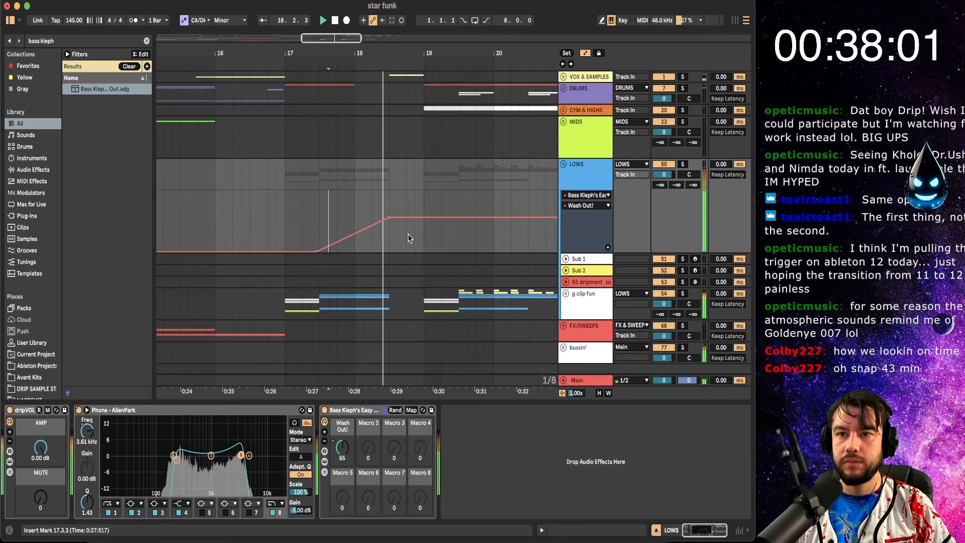
- Try to drop the Wash Out! automation on LOWS back to zero after the ramp's peak, and undo the last change
{"action": "left_click_drag", "start_coordinate": [407, 216], "coordinate": [355, 251]}
{"action": "left_click_drag", "start_coordinate": [423, 238], "coordinate": [387, 255]}
{"action": "key", "text": "space"}
{"action": "key", "text": "space"}
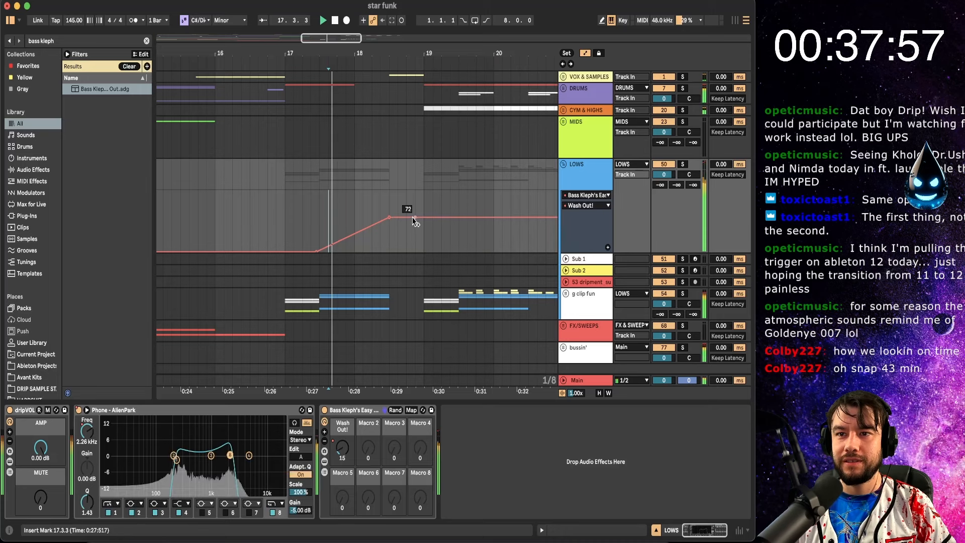
{"action": "left_click_drag", "start_coordinate": [413, 217], "coordinate": [423, 252]}
{"action": "key", "text": "super+z"}
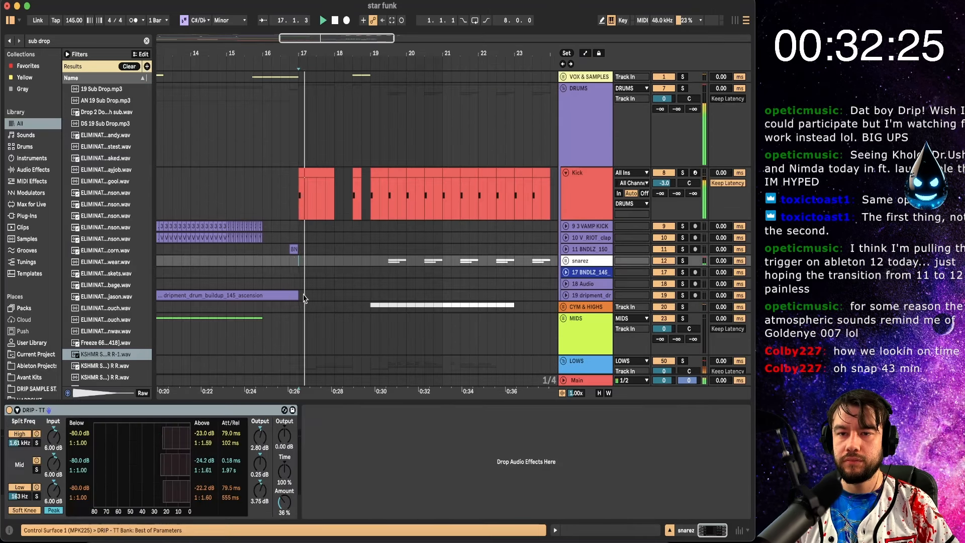
- Hide the device view and review the playing arrangement from the drums down to the growl and sub tracks
{"action": "double_click", "coordinate": [292, 404]}
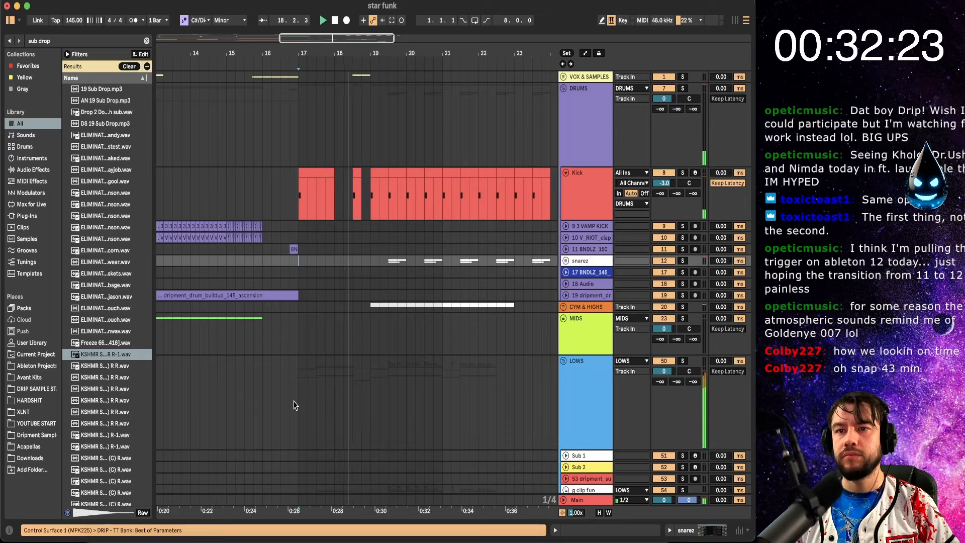
{"action": "scroll", "coordinate": [327, 405], "scroll_direction": "up", "scroll_amount": 3}
{"action": "scroll", "coordinate": [327, 404], "scroll_direction": "right", "scroll_amount": 1}
{"action": "scroll", "coordinate": [326, 405], "scroll_direction": "down", "scroll_amount": 2}
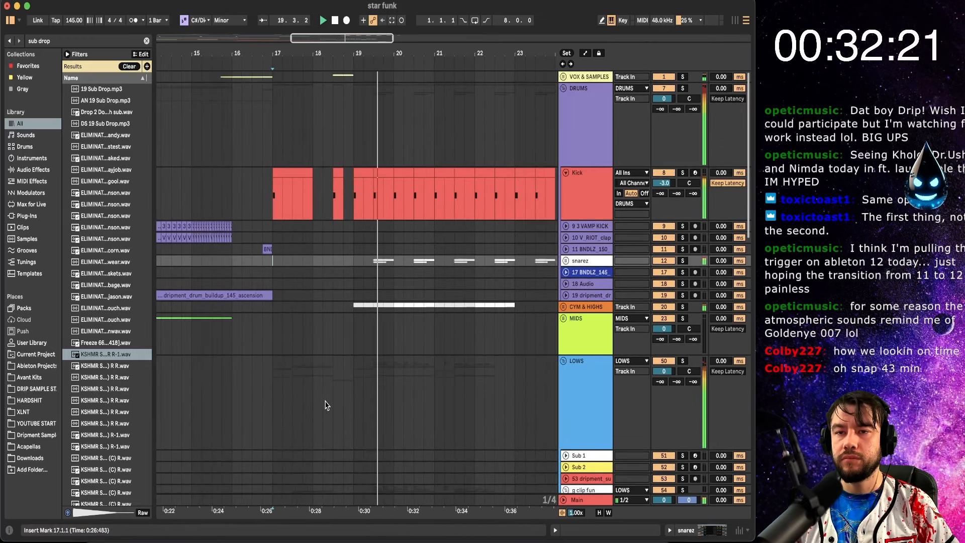
{"action": "scroll", "coordinate": [345, 254], "scroll_direction": "down", "scroll_amount": 3}
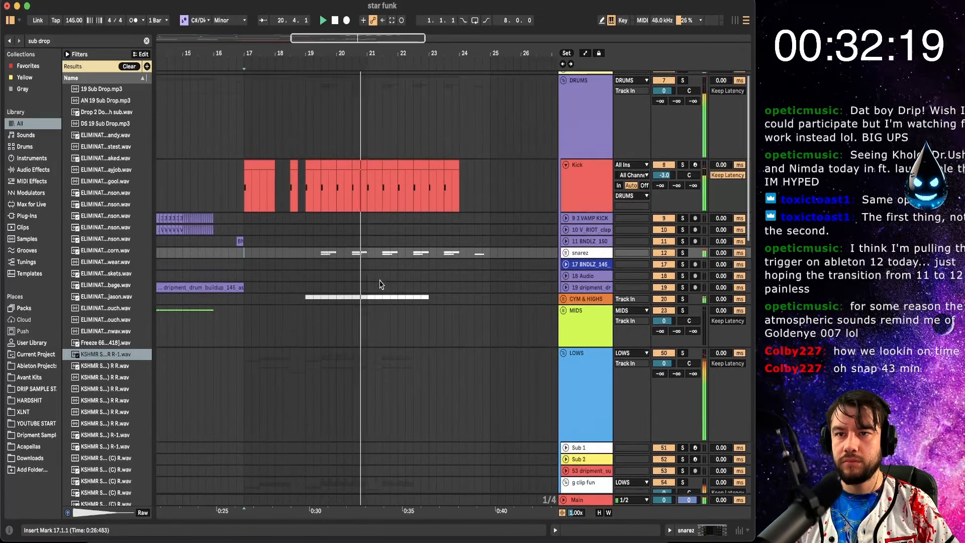
{"action": "scroll", "coordinate": [380, 284], "scroll_direction": "left", "scroll_amount": 3}
{"action": "scroll", "coordinate": [380, 284], "scroll_direction": "down", "scroll_amount": 10}
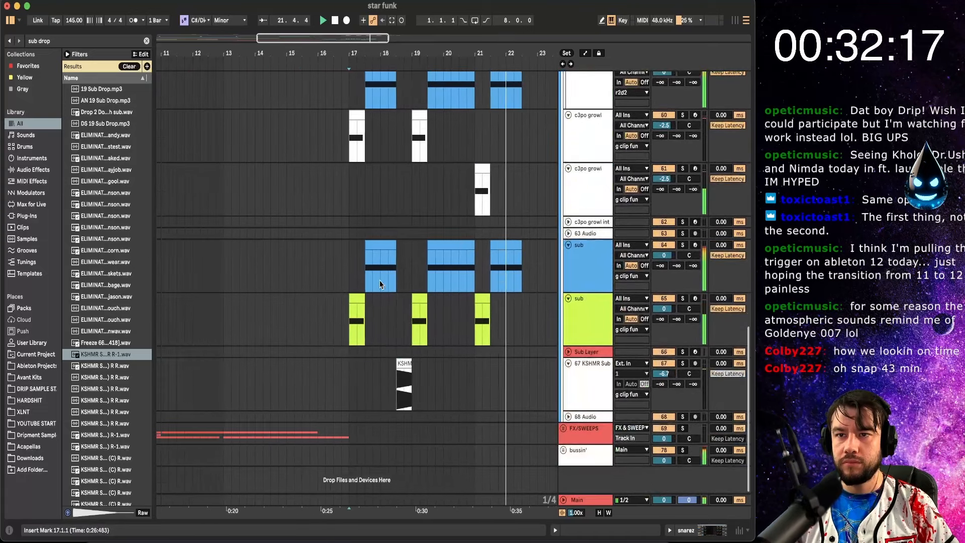
{"action": "scroll", "coordinate": [372, 285], "scroll_direction": "right", "scroll_amount": 4}
{"action": "scroll", "coordinate": [372, 285], "scroll_direction": "up", "scroll_amount": 8}
{"action": "scroll", "coordinate": [342, 284], "scroll_direction": "down", "scroll_amount": 3}
- Delete the c3po growl clip at bar 21 on track 61 and move the insert marker to bar 17
{"action": "left_click", "coordinate": [316, 283]}
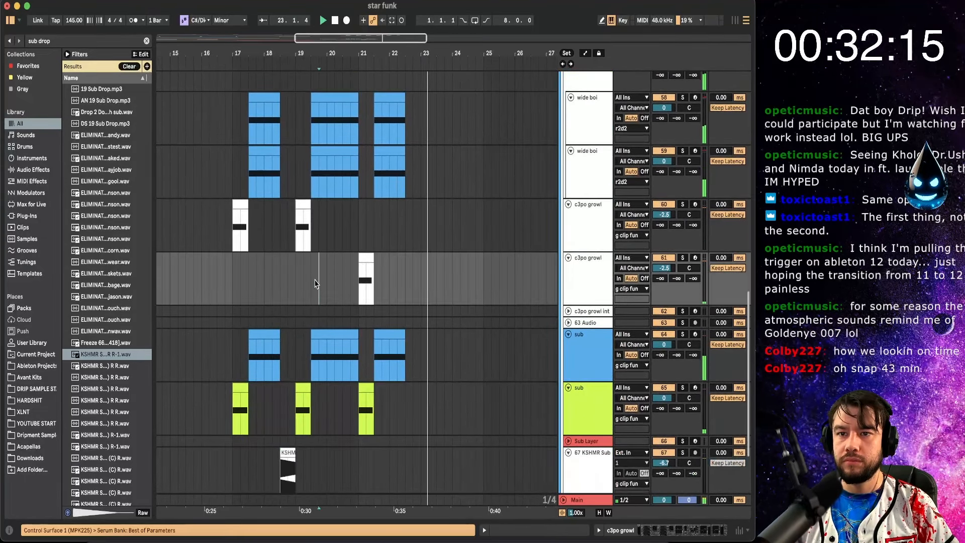
{"action": "left_click", "coordinate": [361, 259]}
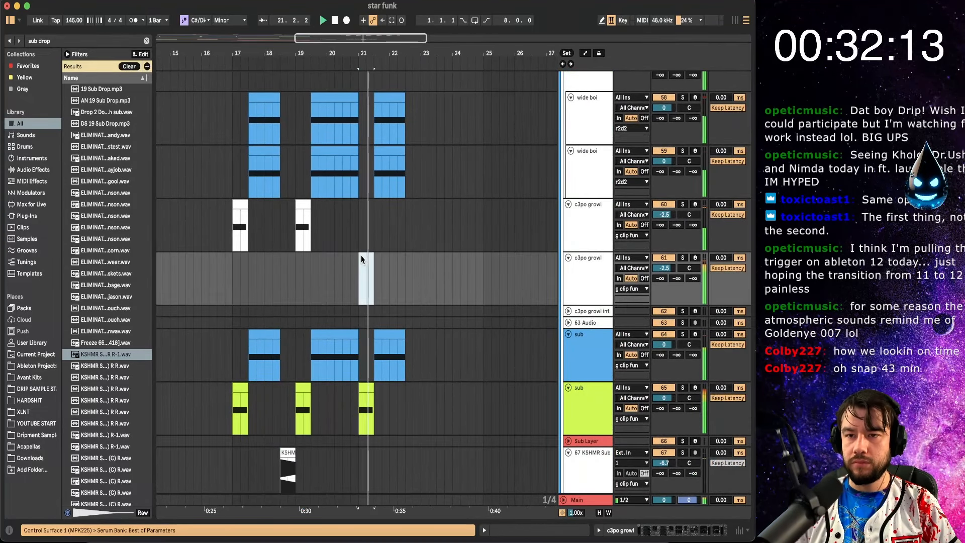
{"action": "left_click", "coordinate": [232, 268]}
{"action": "scroll", "coordinate": [229, 273], "scroll_direction": "up", "scroll_amount": 1}
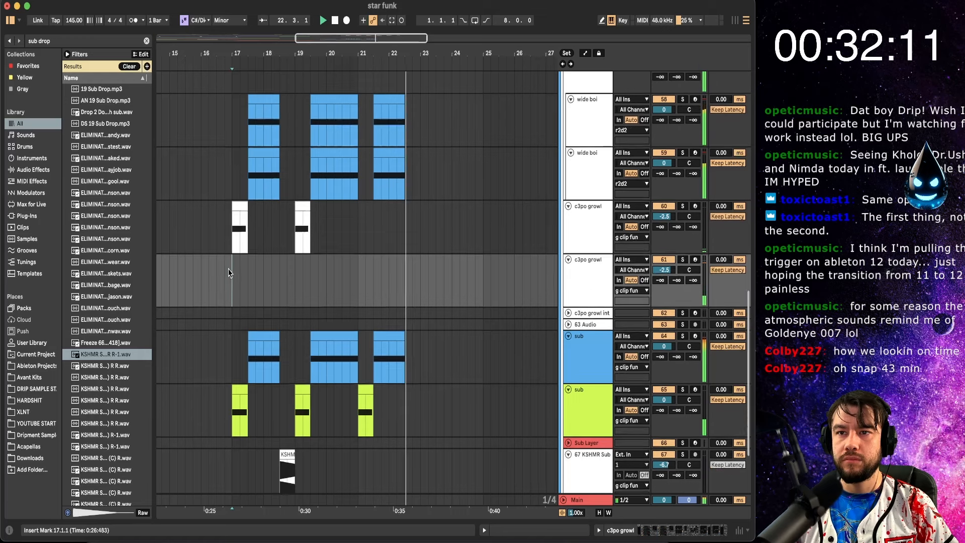
{"action": "scroll", "coordinate": [228, 272], "scroll_direction": "up", "scroll_amount": 15}
- Search the browser for "phrase", widen the browser, and limit the results to the HARDSHIT folder
{"action": "key", "text": "super+f"}
{"action": "type", "text": "phrase"}
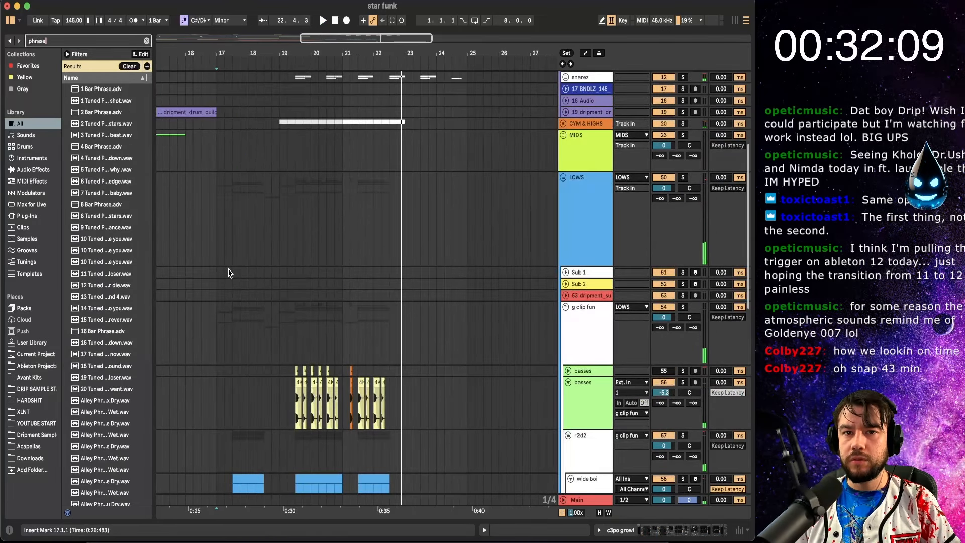
{"action": "left_click_drag", "start_coordinate": [157, 243], "coordinate": [257, 244]}
{"action": "left_click", "coordinate": [29, 400]}
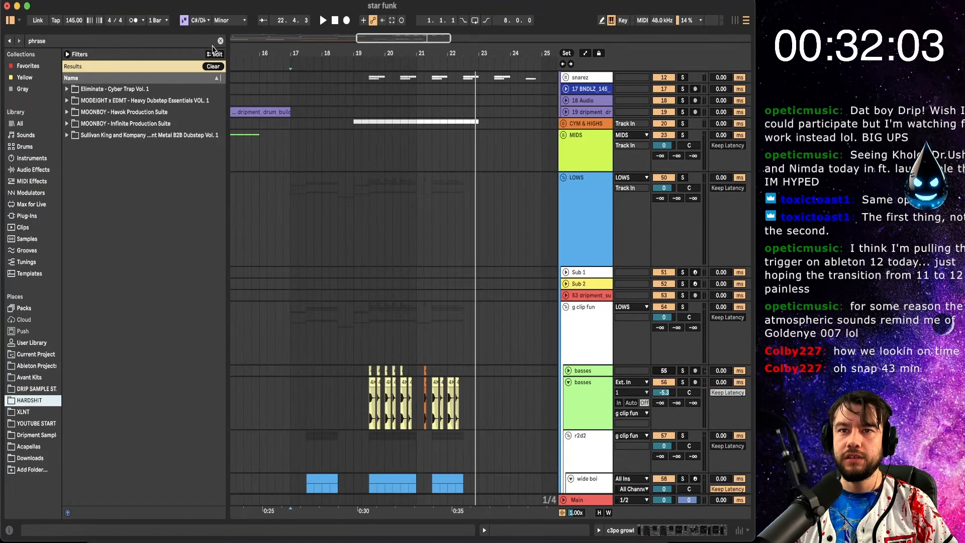
- Clear the browser search and look through the sample packs in the HARDSHIT folder
{"action": "left_click", "coordinate": [222, 41]}
{"action": "scroll", "coordinate": [136, 232], "scroll_direction": "down", "scroll_amount": 5}
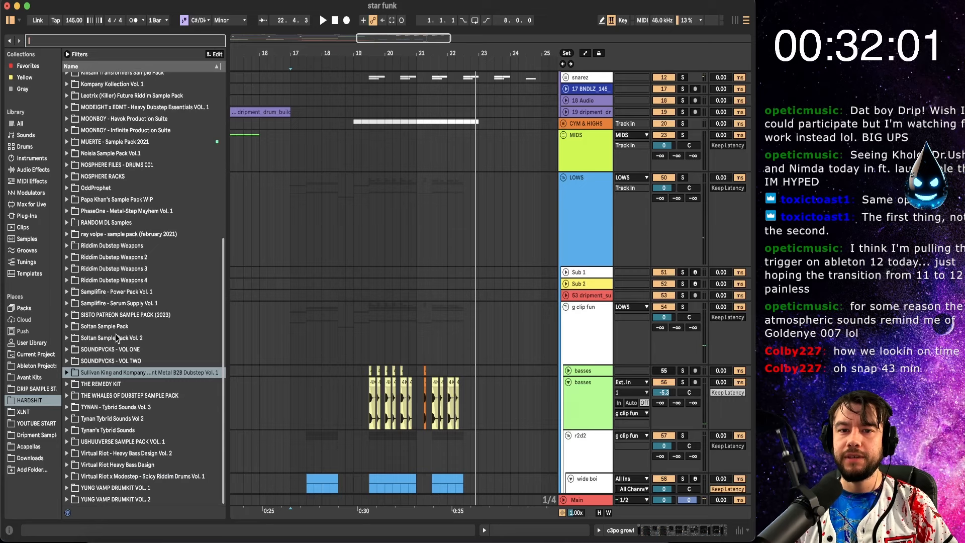
{"action": "scroll", "coordinate": [116, 337], "scroll_direction": "up", "scroll_amount": 7}
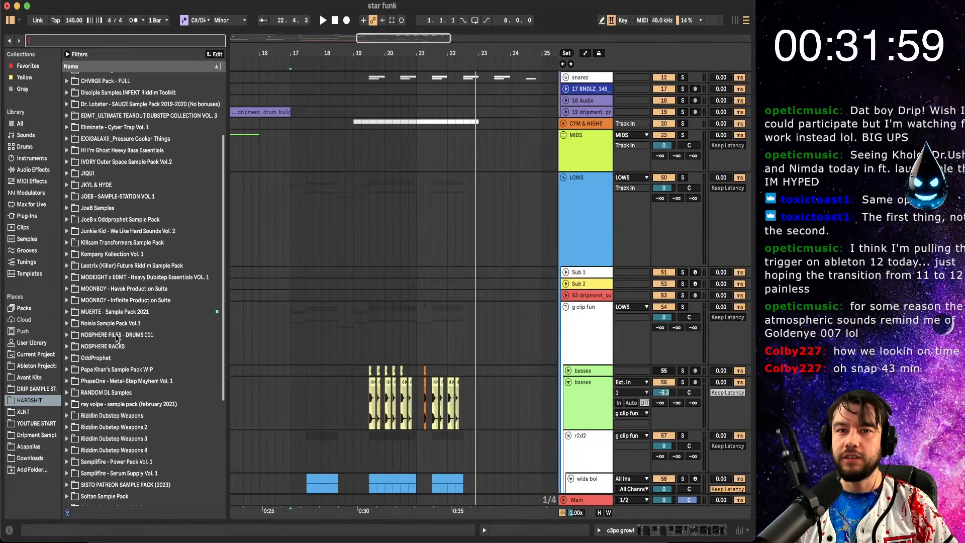
{"action": "scroll", "coordinate": [116, 337], "scroll_direction": "up", "scroll_amount": 1}
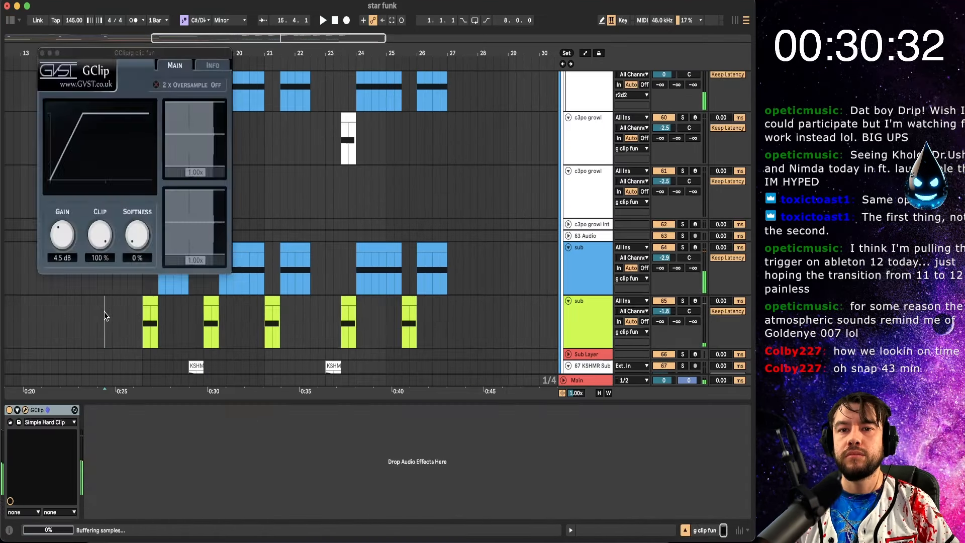
- Hide the device view and check the playing drop from the green sub track up through the growl, bass and drum tracks
{"action": "left_click", "coordinate": [220, 341]}
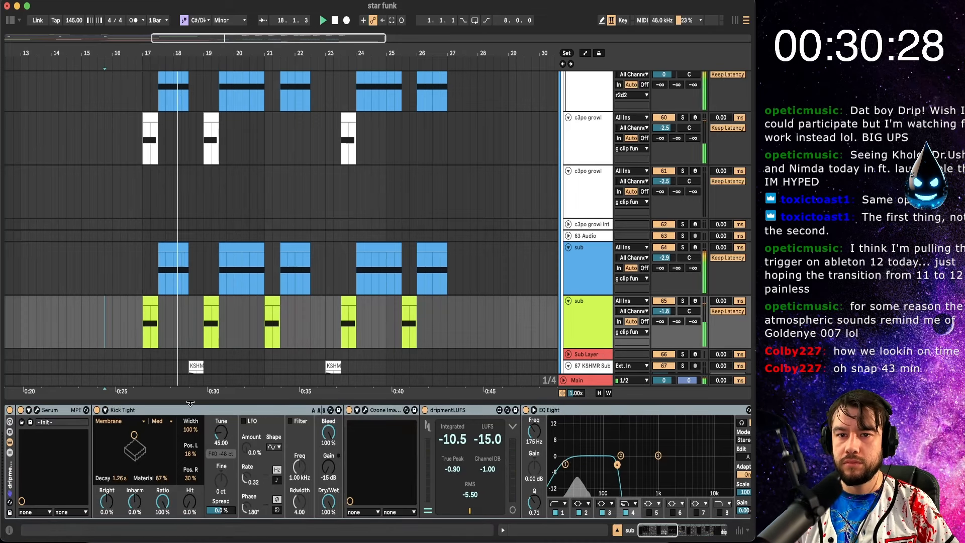
{"action": "key", "text": "alt+super+l"}
{"action": "scroll", "coordinate": [196, 412], "scroll_direction": "up", "scroll_amount": 5}
{"action": "scroll", "coordinate": [190, 401], "scroll_direction": "up", "scroll_amount": 2}
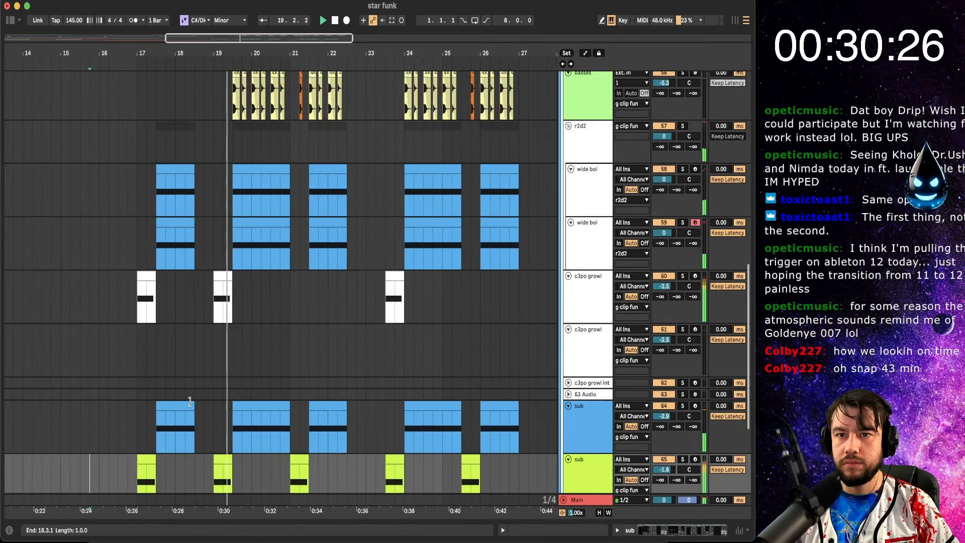
{"action": "scroll", "coordinate": [190, 403], "scroll_direction": "up", "scroll_amount": 15}
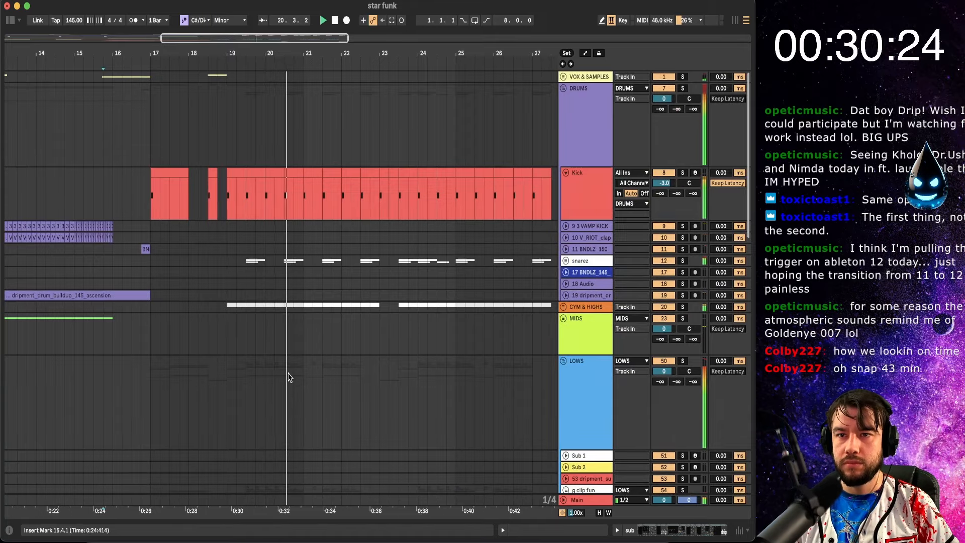
{"action": "scroll", "coordinate": [286, 377], "scroll_direction": "down", "scroll_amount": 15}
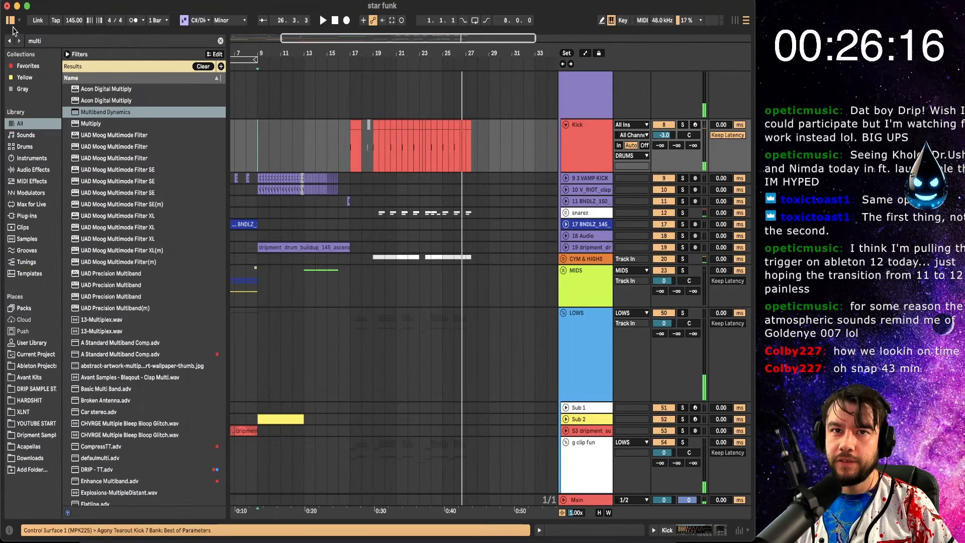
- Play the arrangement from bar 1 with the browser hidden and all track groups folded
{"action": "left_click", "coordinate": [10, 20]}
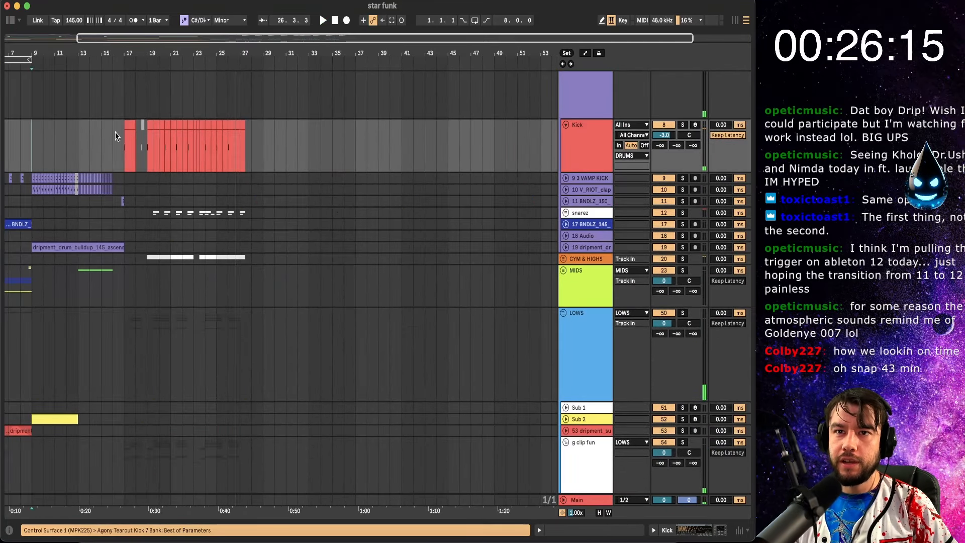
{"action": "key", "text": "space"}
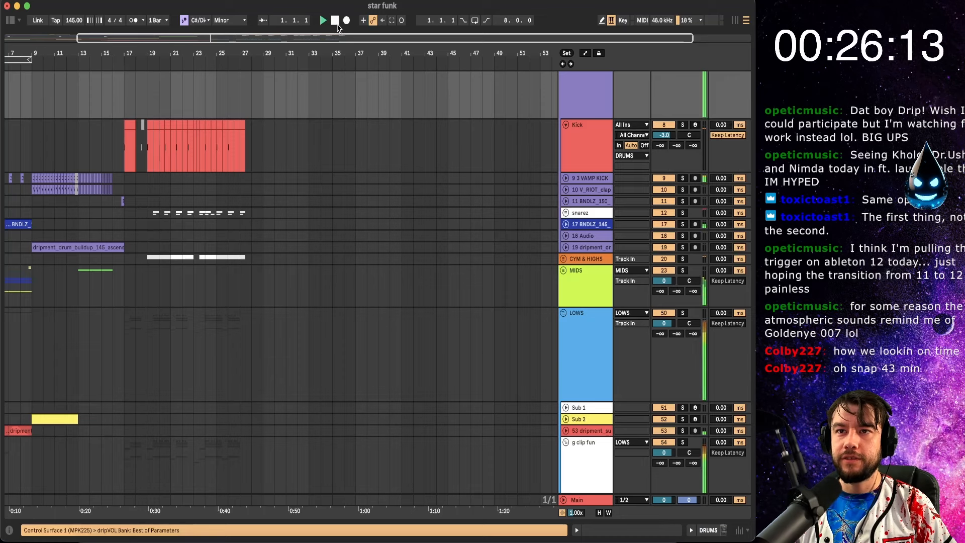
{"action": "scroll", "coordinate": [157, 317], "scroll_direction": "left", "scroll_amount": 3}
{"action": "key", "text": "minus"}
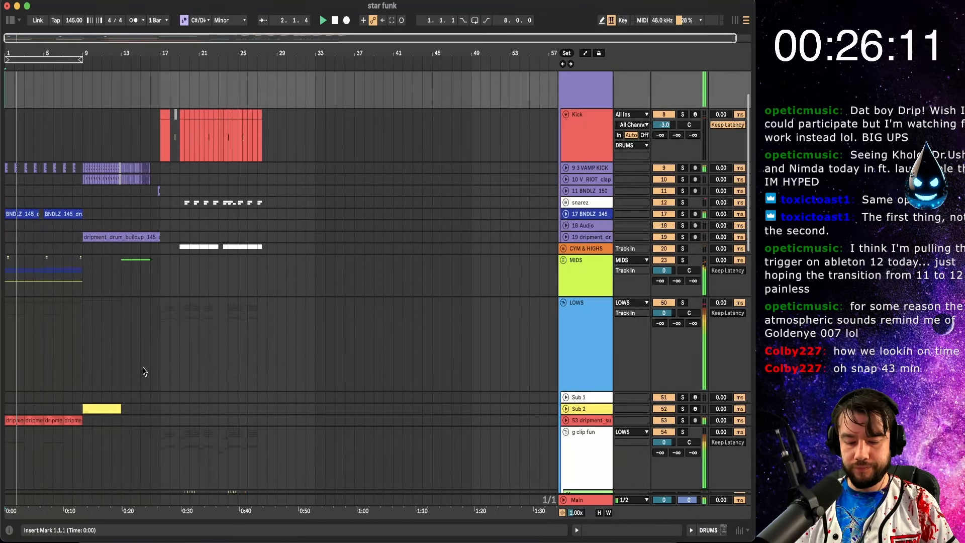
{"action": "key", "text": "alt+u"}
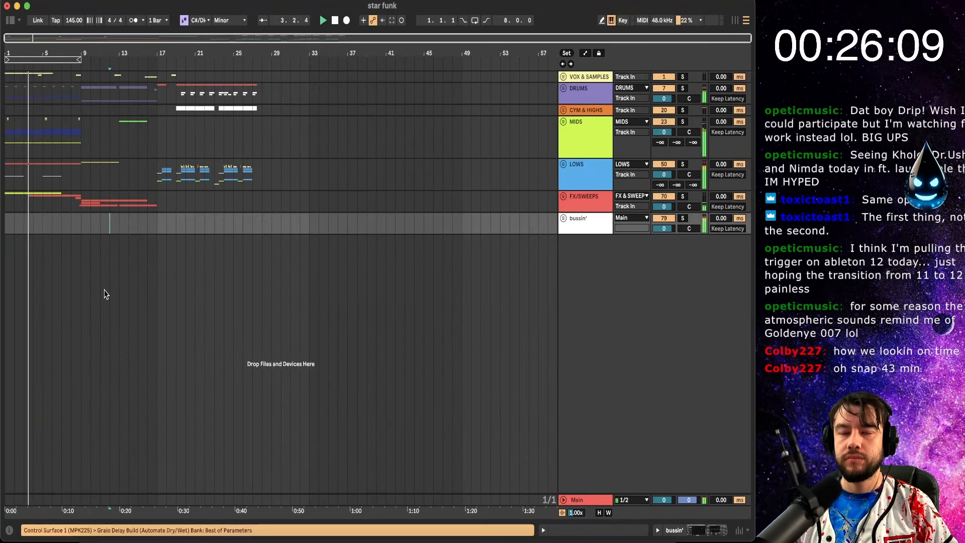
{"action": "scroll", "coordinate": [177, 292], "scroll_direction": "up", "scroll_amount": 2}
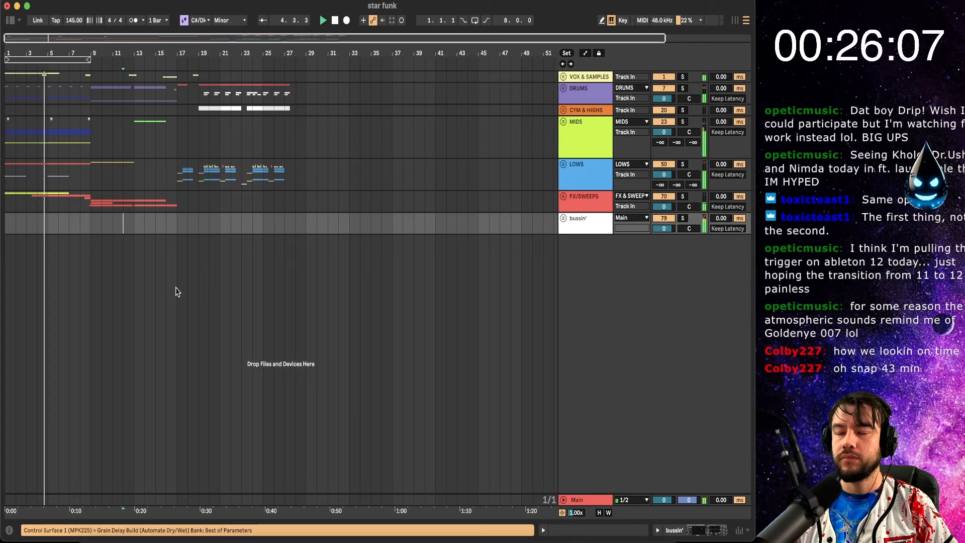
- Inspect the device chain on the Main track during playback and close the device view again
{"action": "double_click", "coordinate": [576, 499]}
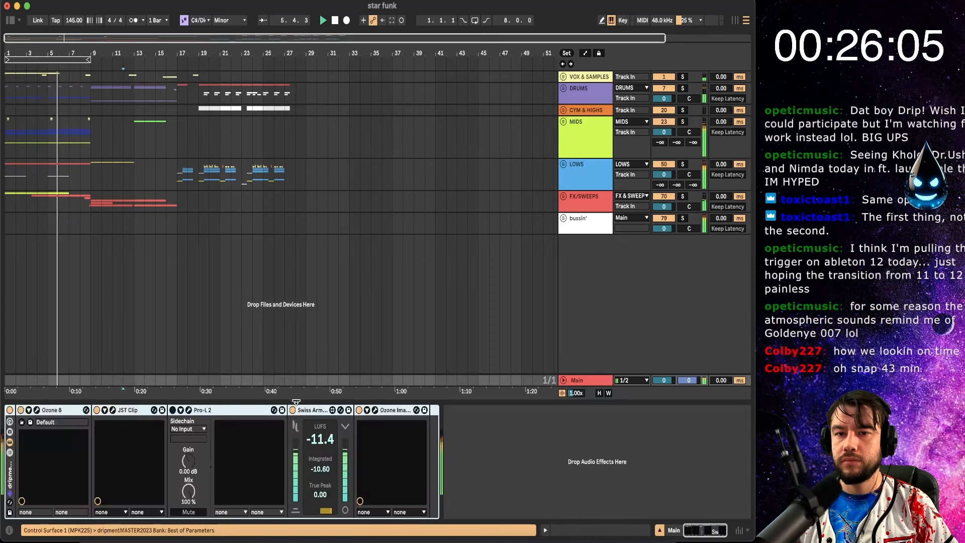
{"action": "left_click", "coordinate": [262, 403]}
{"action": "scroll", "coordinate": [33, 282], "scroll_direction": "up", "scroll_amount": 2}
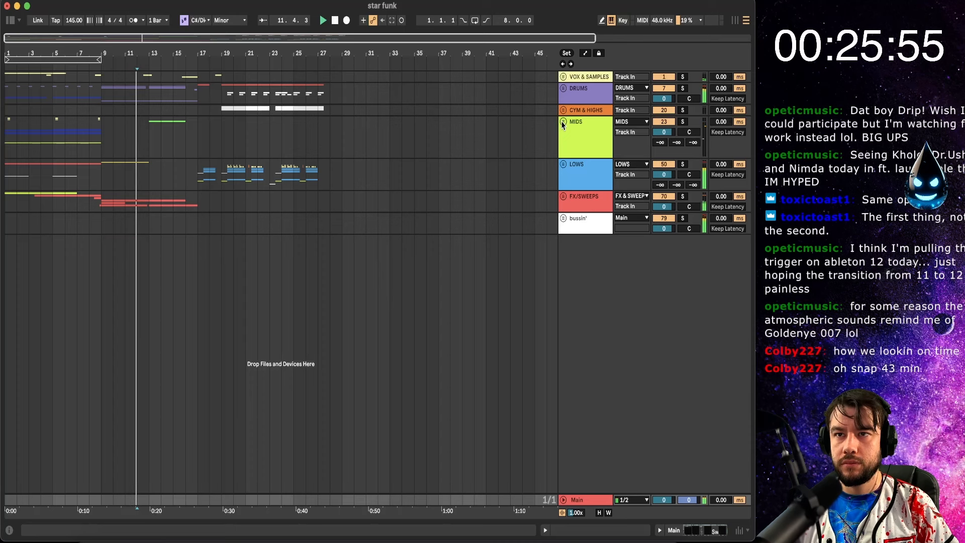
- Unfold VOX & SAMPLES and add a Saturator between Multiband Dynamics and the Convolver Gun rack on track 3 (4K HDR C3P), found by searching "sat"
{"action": "left_click", "coordinate": [563, 77]}
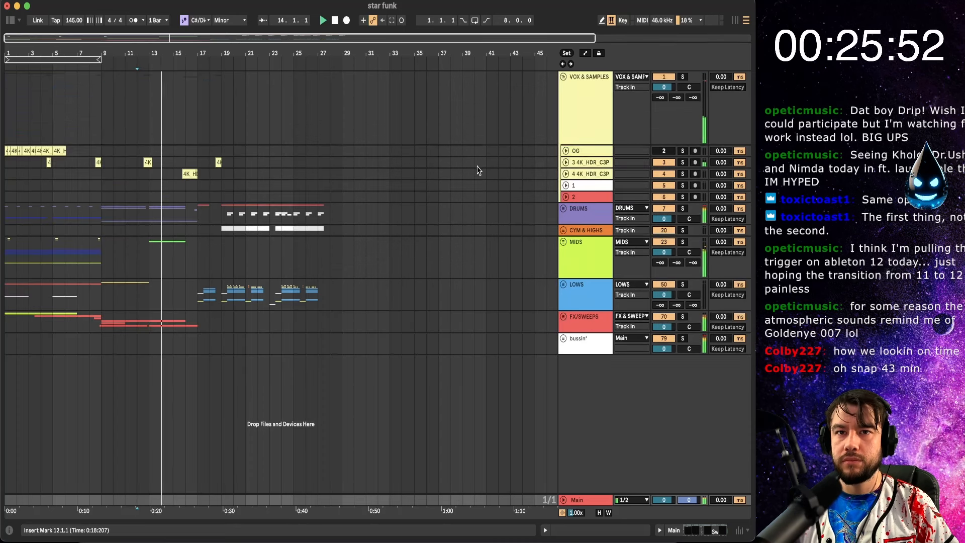
{"action": "double_click", "coordinate": [591, 162]}
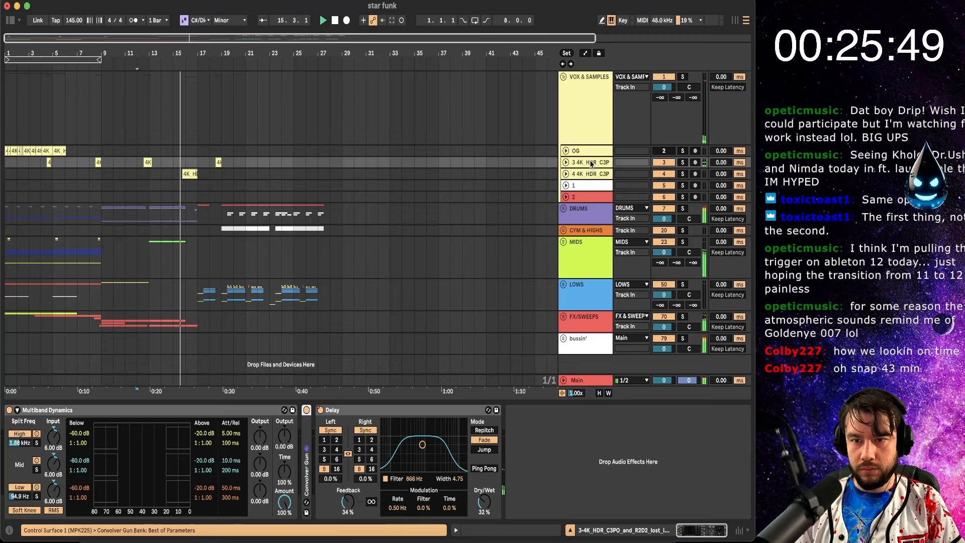
{"action": "key", "text": "super+alt+b"}
{"action": "key", "text": "super+f"}
{"action": "type", "text": "sat"}
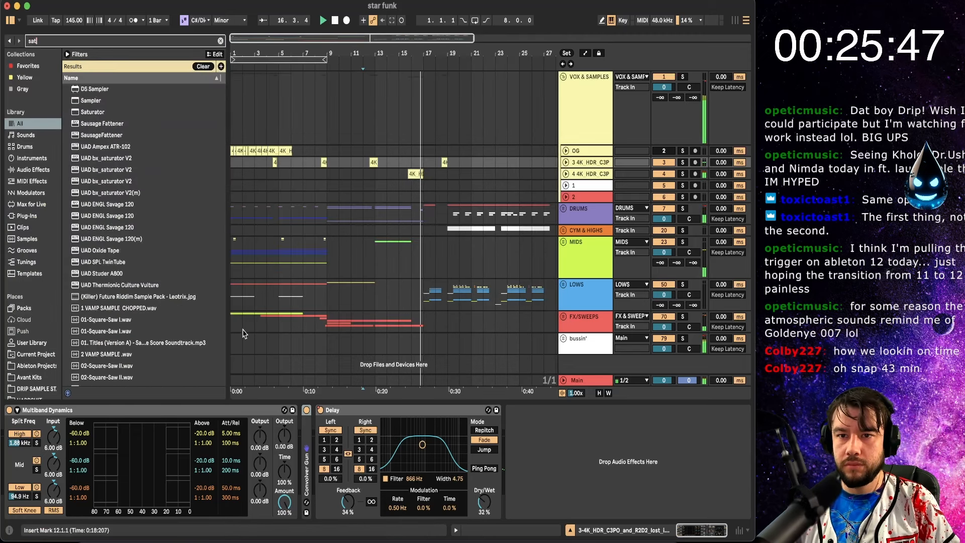
{"action": "left_click_drag", "start_coordinate": [78, 91], "coordinate": [302, 522]}
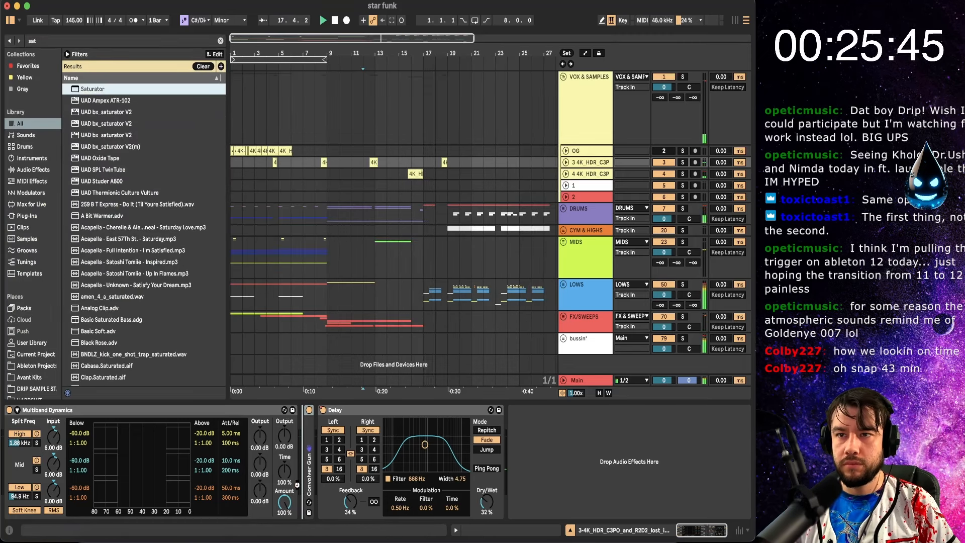
{"action": "left_click_drag", "start_coordinate": [302, 475], "coordinate": [302, 475]}
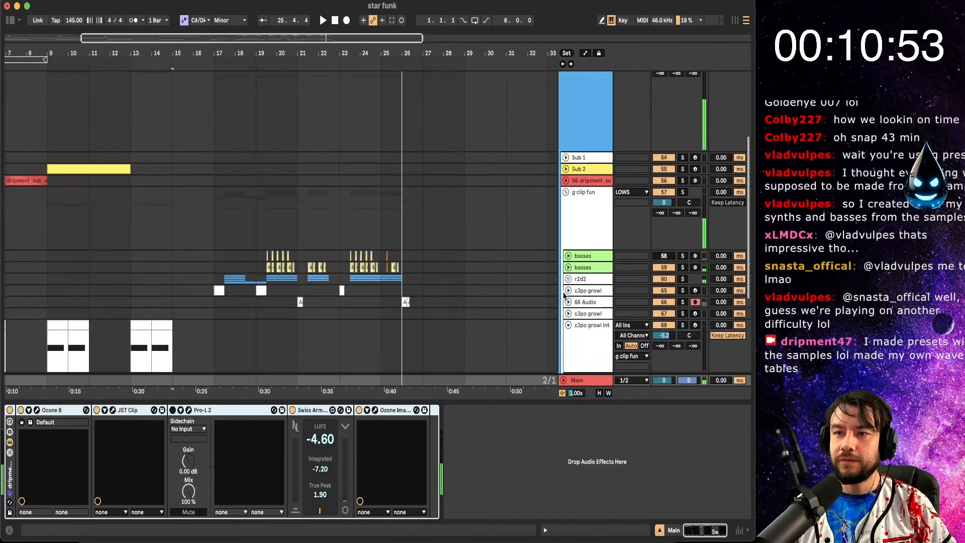
- Unfold the r2d2 group and solo the wide boi track for playback
{"action": "left_click", "coordinate": [567, 279]}
{"action": "scroll", "coordinate": [437, 271], "scroll_direction": "down", "scroll_amount": 4}
{"action": "left_click", "coordinate": [416, 243]}
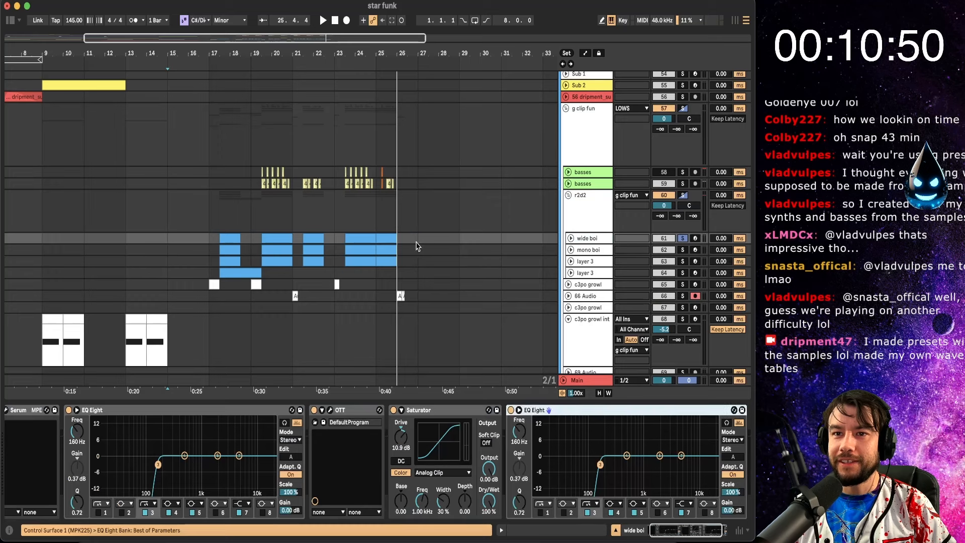
{"action": "key", "text": "space"}
{"action": "scroll", "coordinate": [291, 267], "scroll_direction": "up", "scroll_amount": 3}
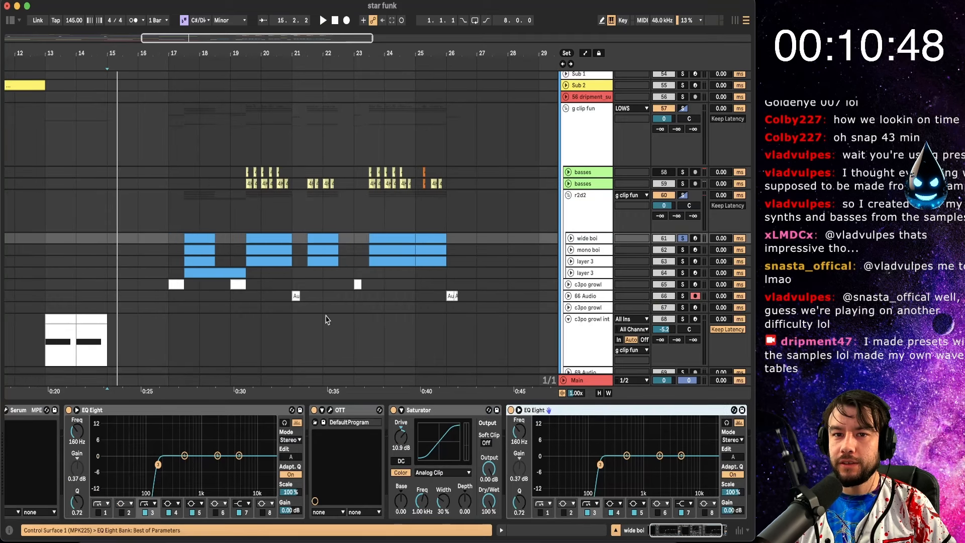
- Open the Serum instrument on wide boi, examine its oscillator settings, and close its window
{"action": "left_click", "coordinate": [8, 410]}
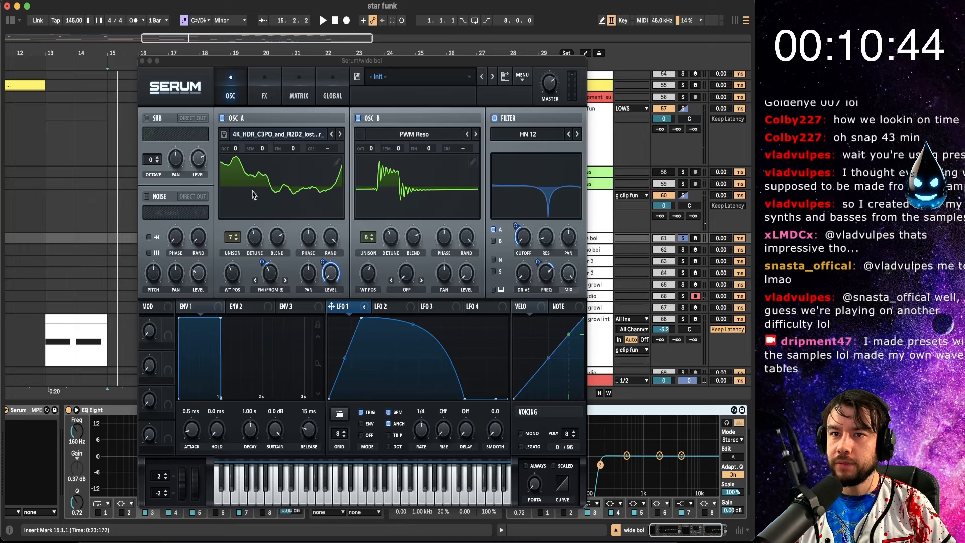
{"action": "key", "text": "space"}
{"action": "left_click", "coordinate": [142, 61]}
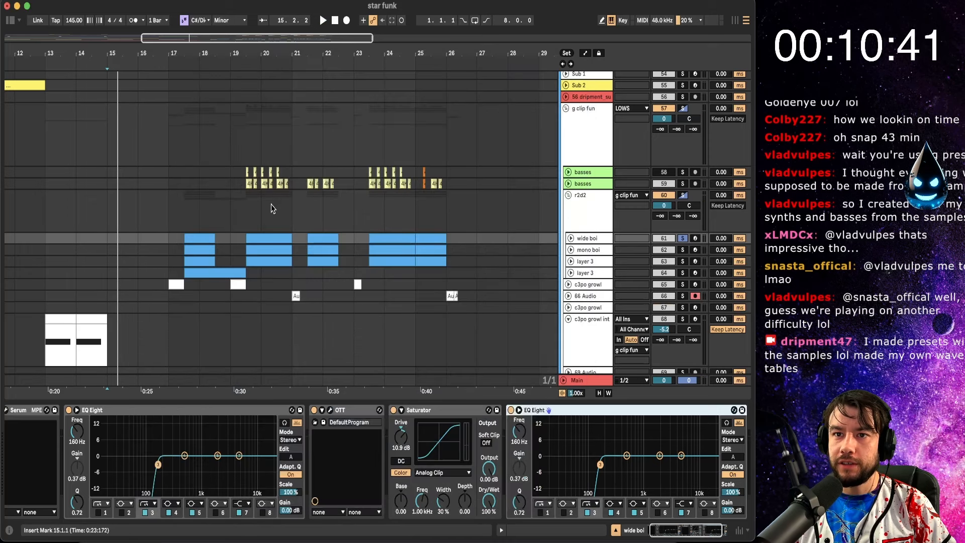
- Solo mono boi alongside wide boi and audition the wide boi clip between bars 19 and 21 and the c3po growl clip at bar 17
{"action": "left_click", "coordinate": [268, 238]}
{"action": "left_click", "coordinate": [683, 251]}
{"action": "key", "text": "space"}
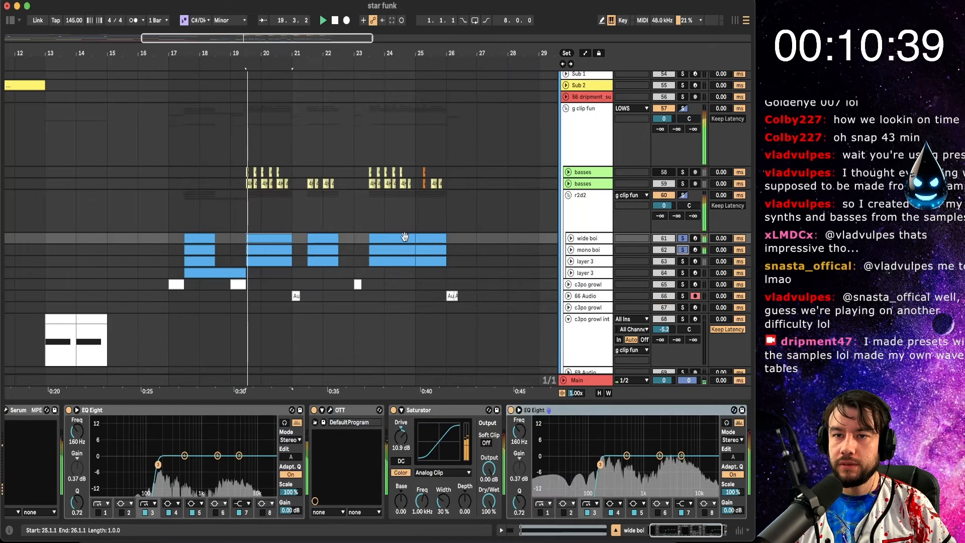
{"action": "left_click", "coordinate": [174, 284]}
{"action": "key", "text": "space"}
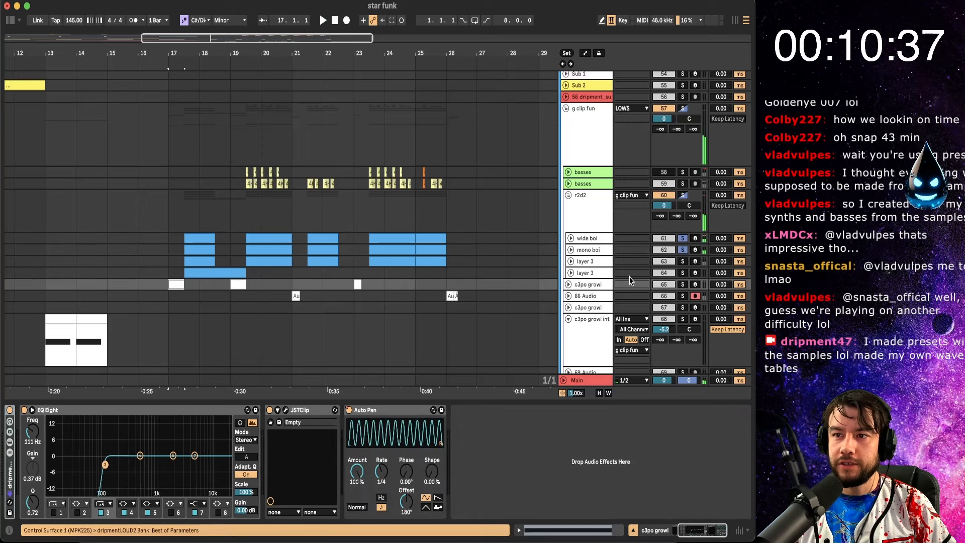
{"action": "scroll", "coordinate": [213, 258], "scroll_direction": "up", "scroll_amount": 2}
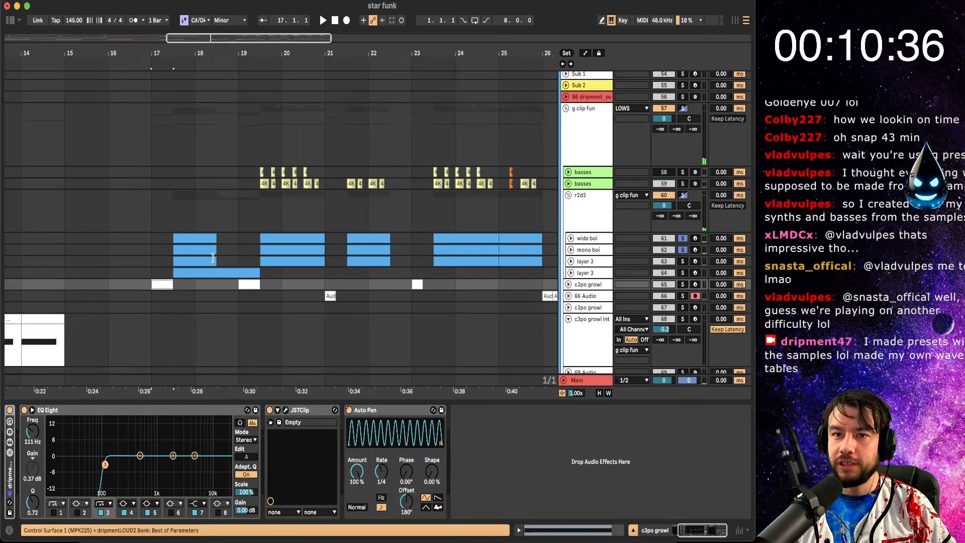
{"action": "left_click", "coordinate": [286, 240]}
{"action": "key", "text": "space"}
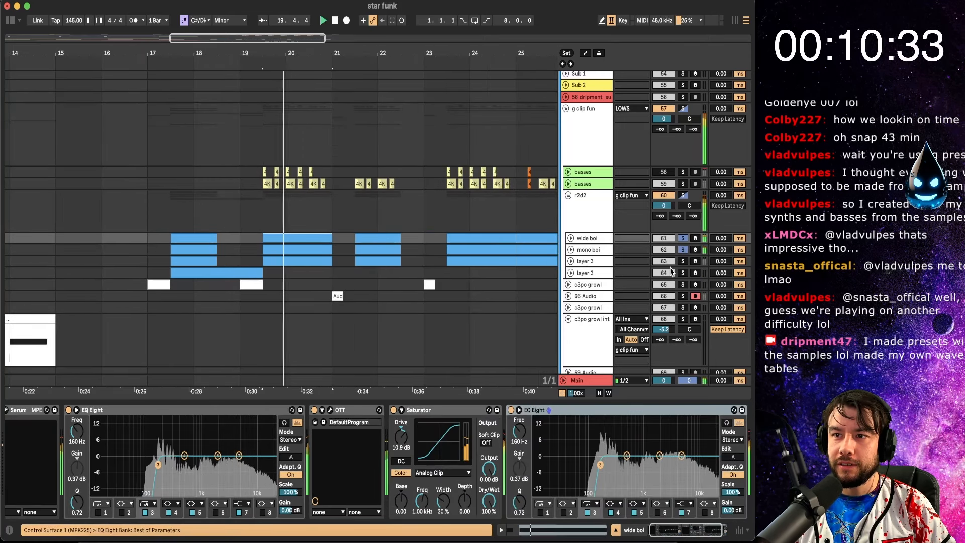
- Open Serum on the c3po growl track, examine oscillator A's wavetable in the table editor, and close the editor
{"action": "left_click", "coordinate": [580, 290]}
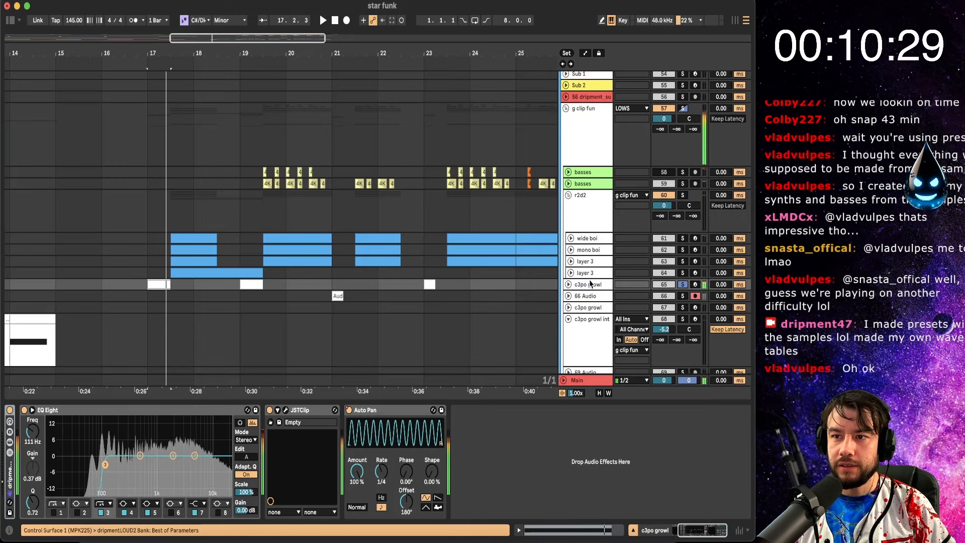
{"action": "left_click", "coordinate": [25, 410]}
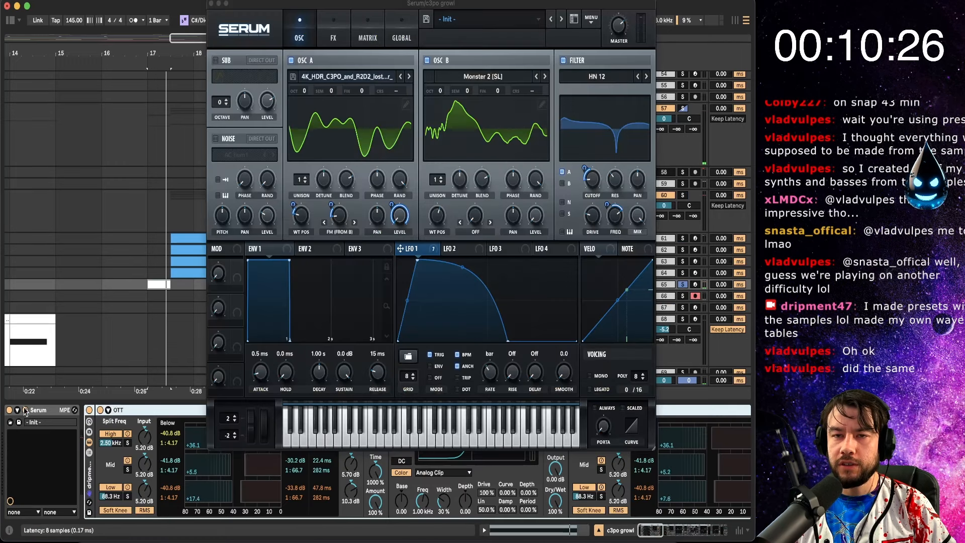
{"action": "left_click", "coordinate": [402, 101]}
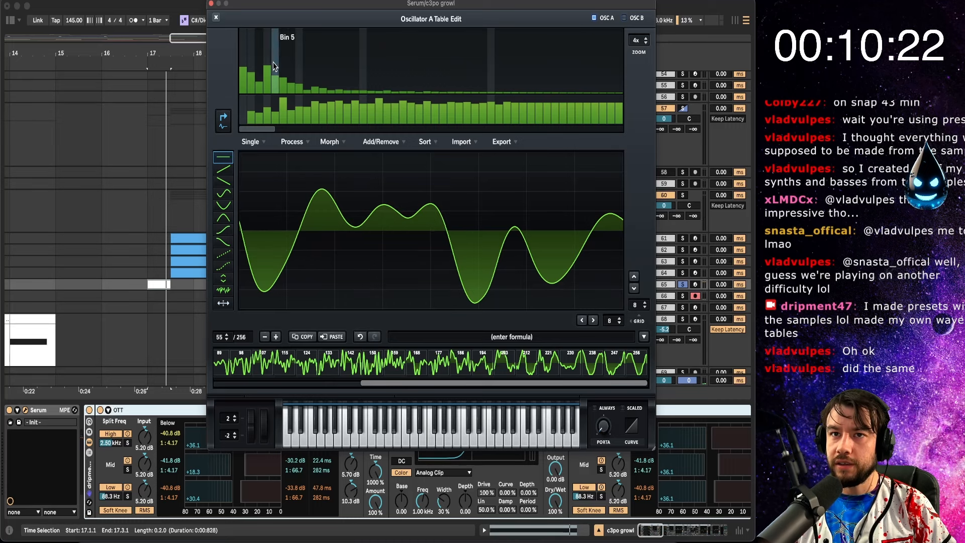
{"action": "left_click", "coordinate": [217, 18]}
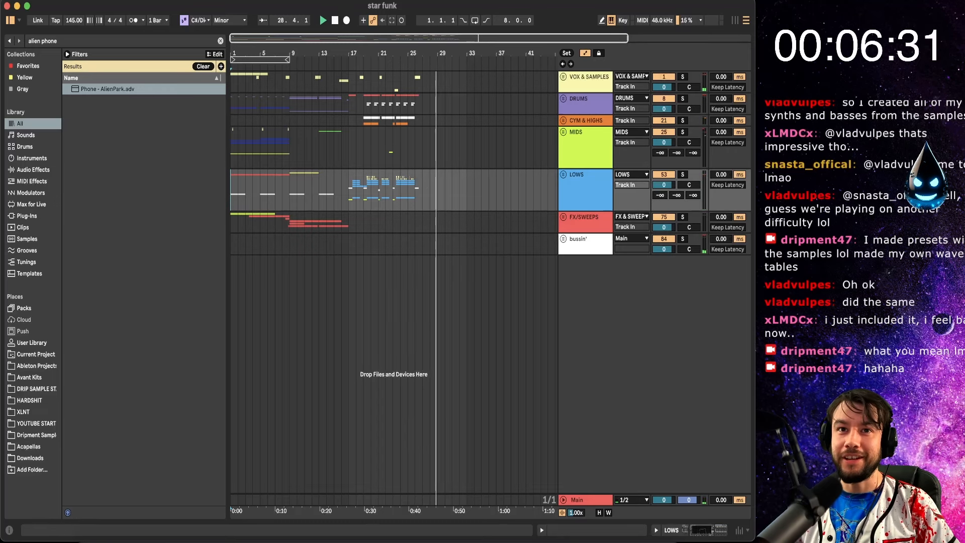
- Save the current set, allowing audio playback to be stopped
{"action": "left_click", "coordinate": [55, 0]}
{"action": "left_click", "coordinate": [132, 160]}
{"action": "key", "text": "Return"}
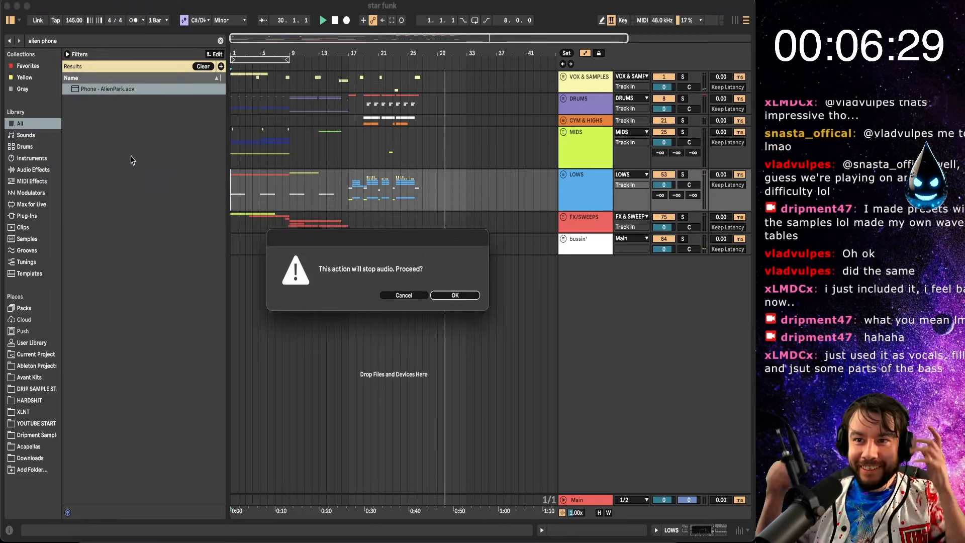
{"action": "key", "text": "Return"}
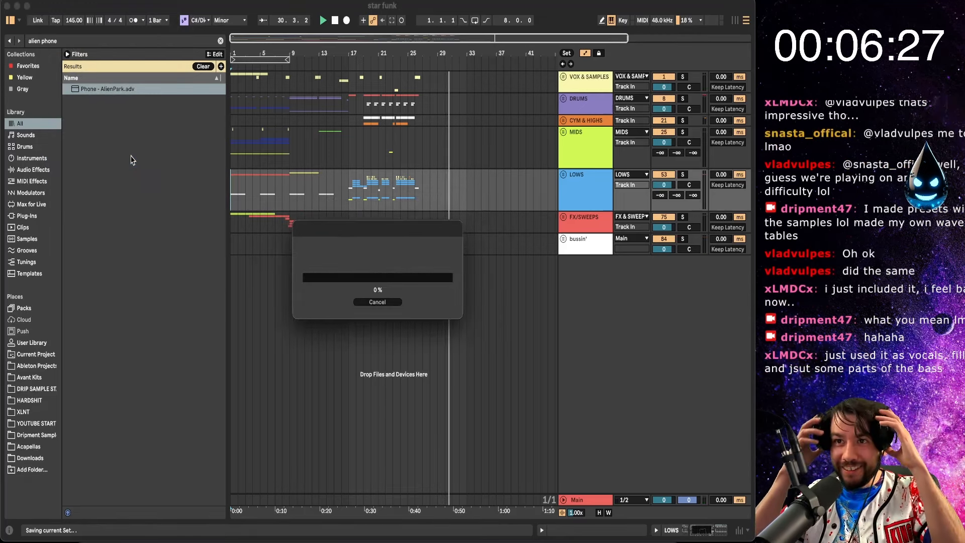